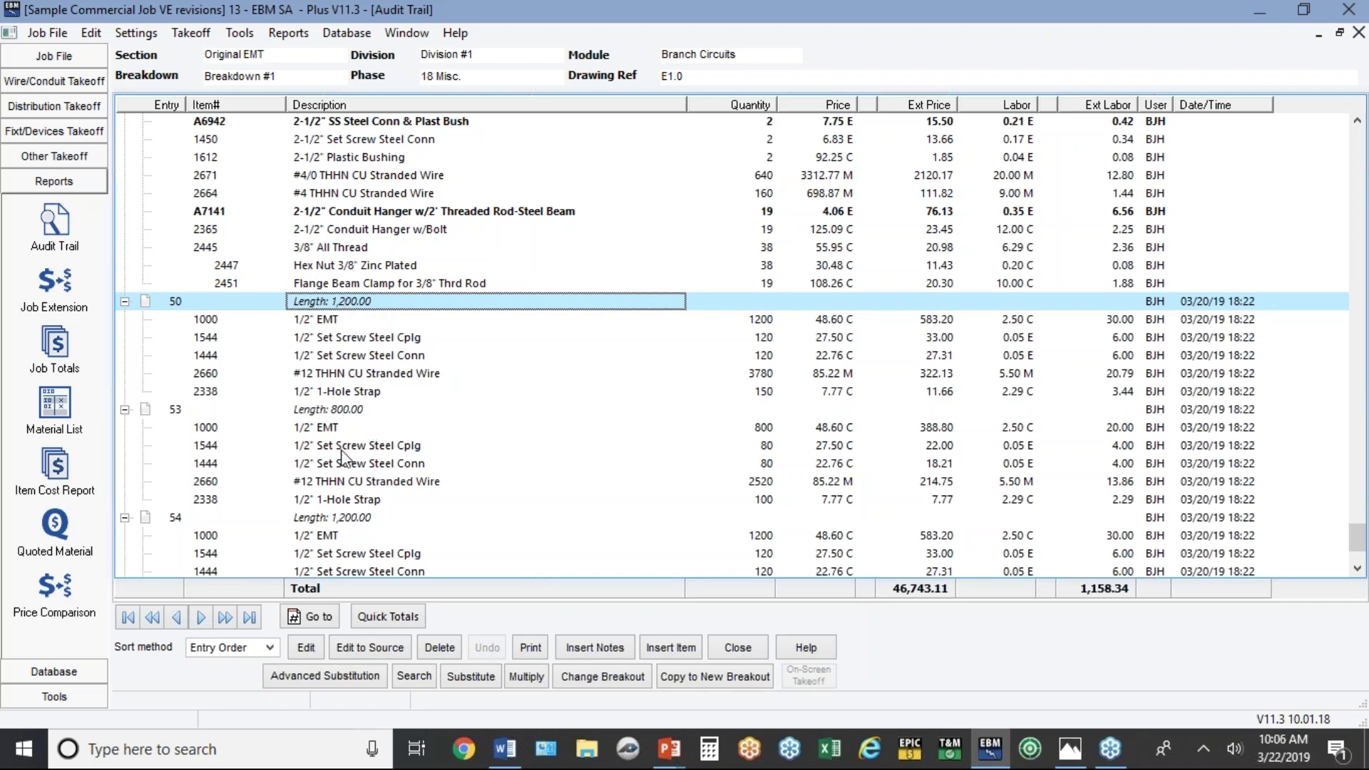
# Examine the 1/2" EMT branch circuit entries 50 through 57 and the section each one is assigned to.
pyautogui.keyDown('shift'); pyautogui.click(331, 502); pyautogui.keyUp('shift')
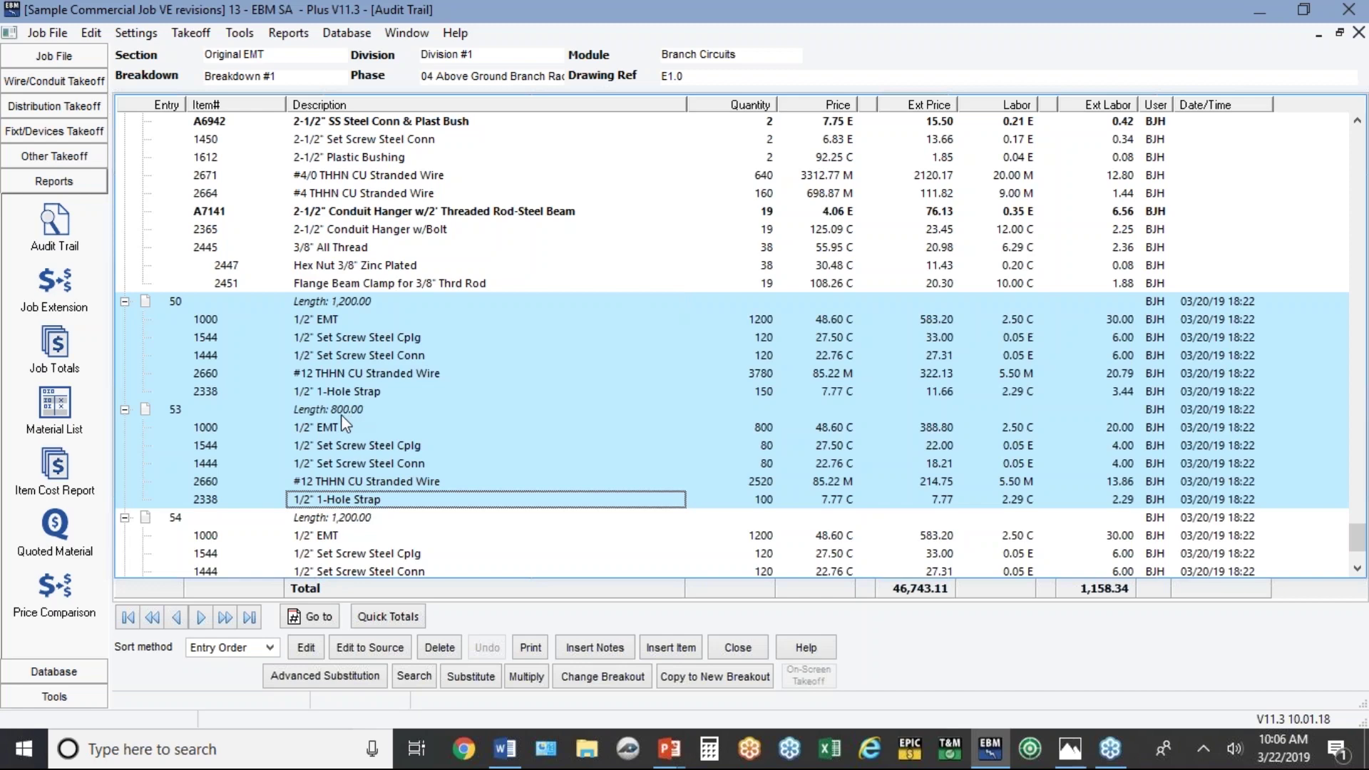
pyautogui.click(343, 513)
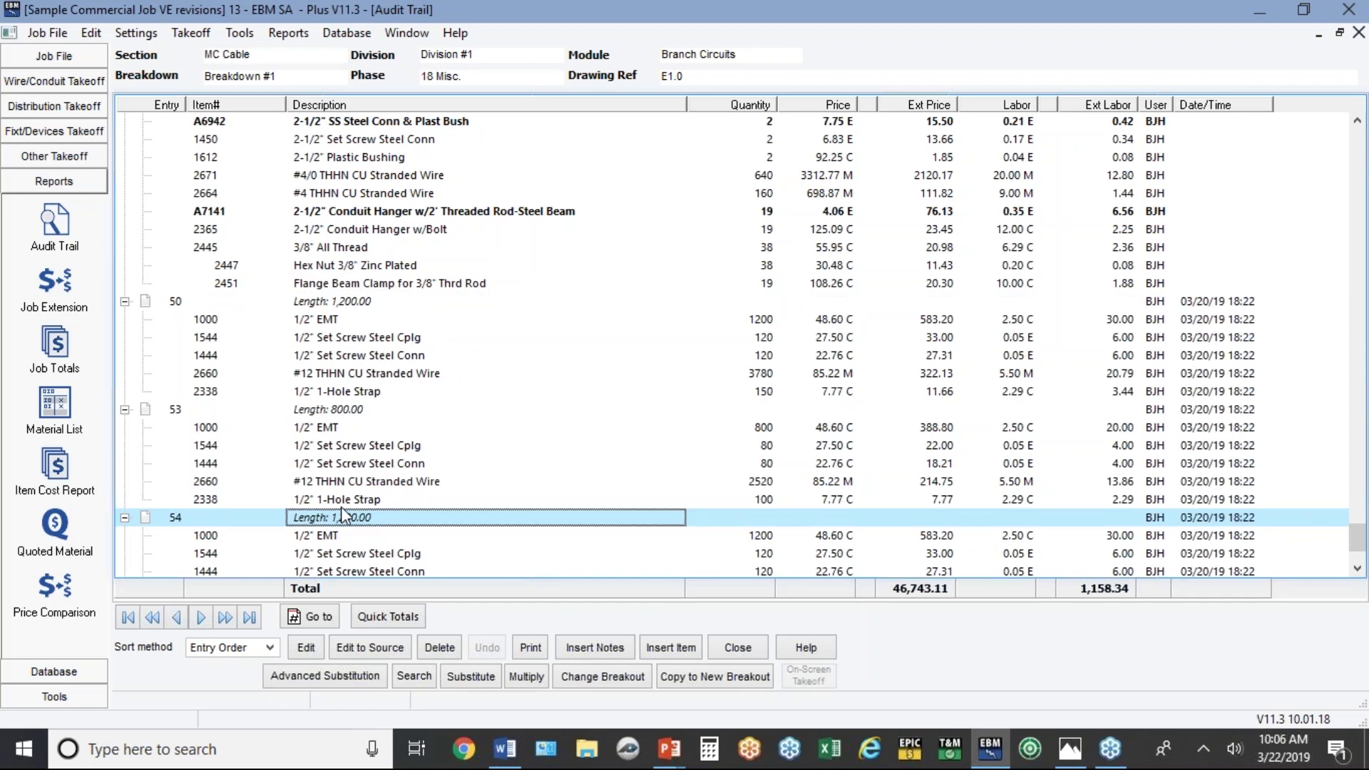
pyautogui.press('Down')
pyautogui.press('Down')
pyautogui.press('Down')
pyautogui.press('Down')
pyautogui.press('Down')
pyautogui.press('Down')
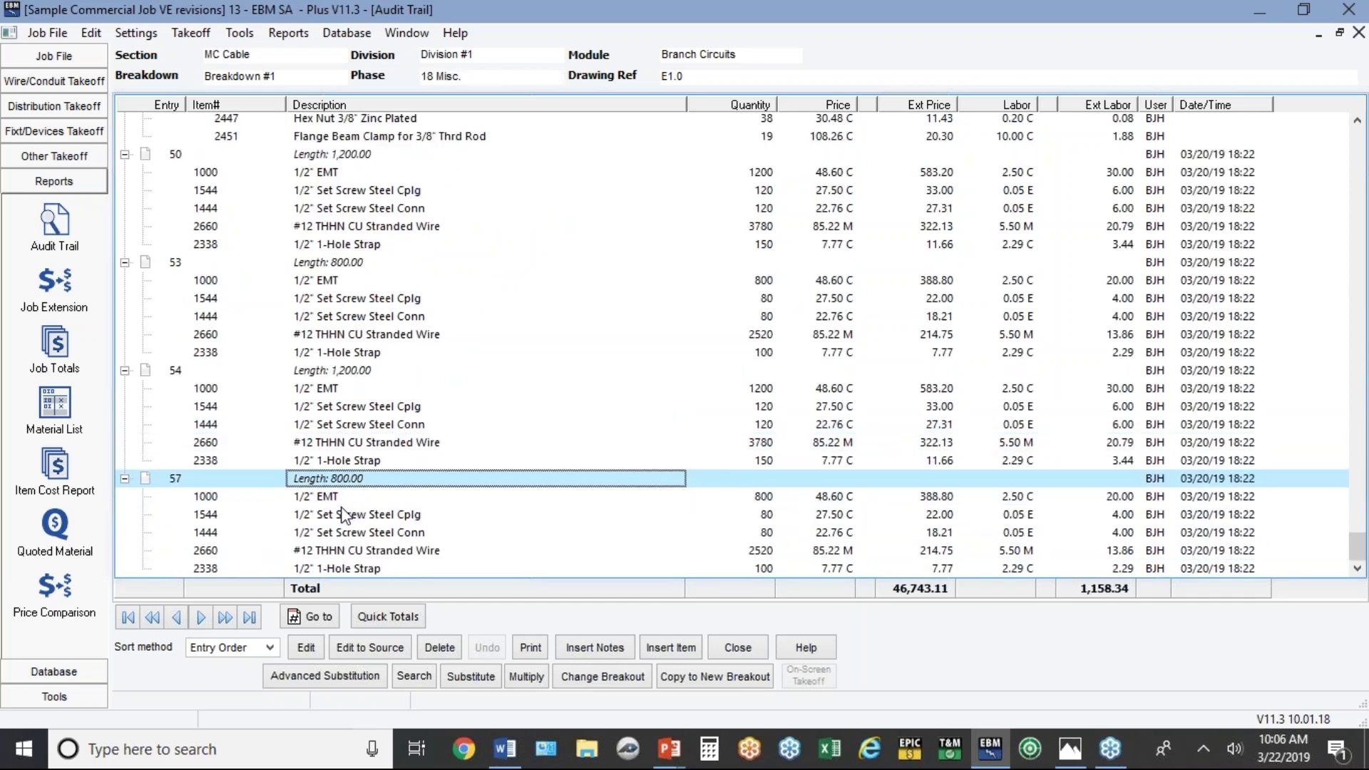
pyautogui.press('Up')
pyautogui.press('Up')
pyautogui.press('Up')
pyautogui.press('Up')
pyautogui.press('Up')
pyautogui.press('Up')
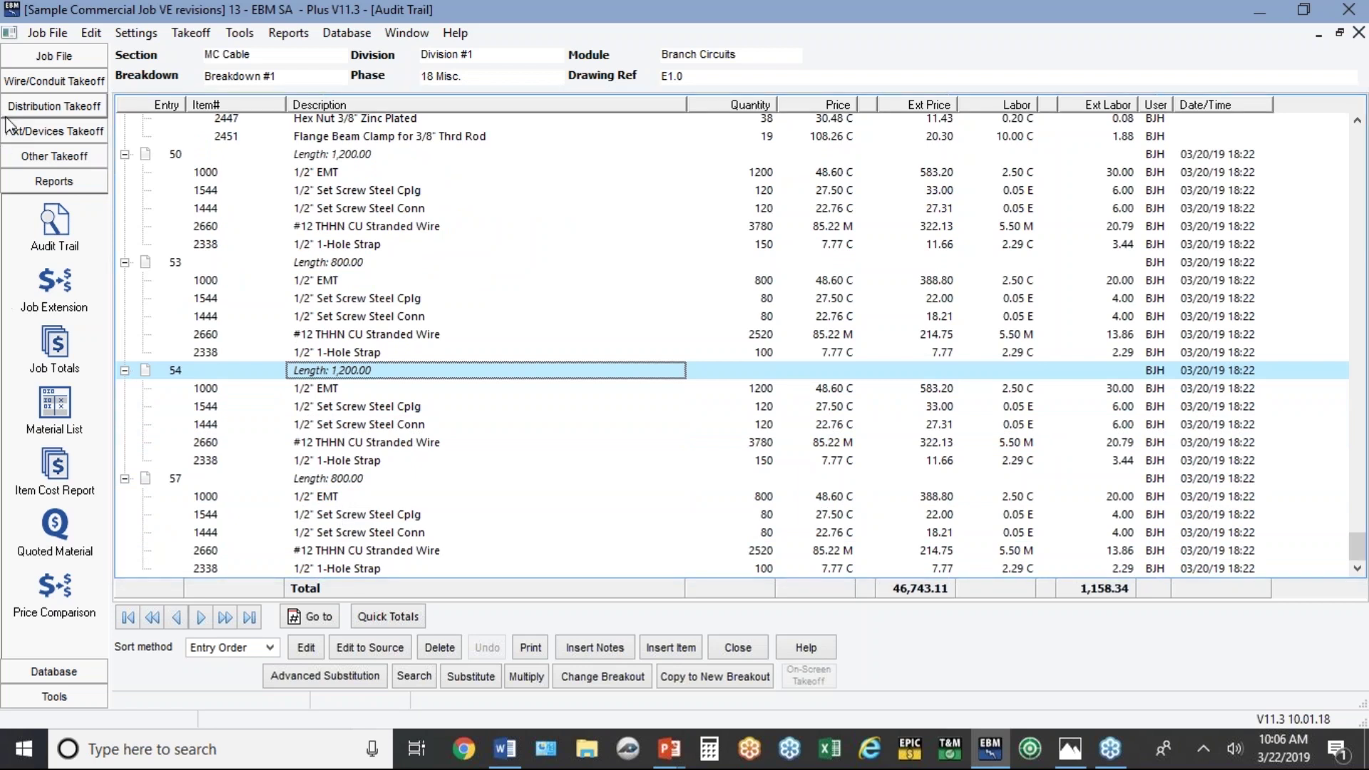
# Recheck which entries belong to Original EMT and which to MC Cable, and highlight entries 54 and 57.
pyautogui.click(51, 56)
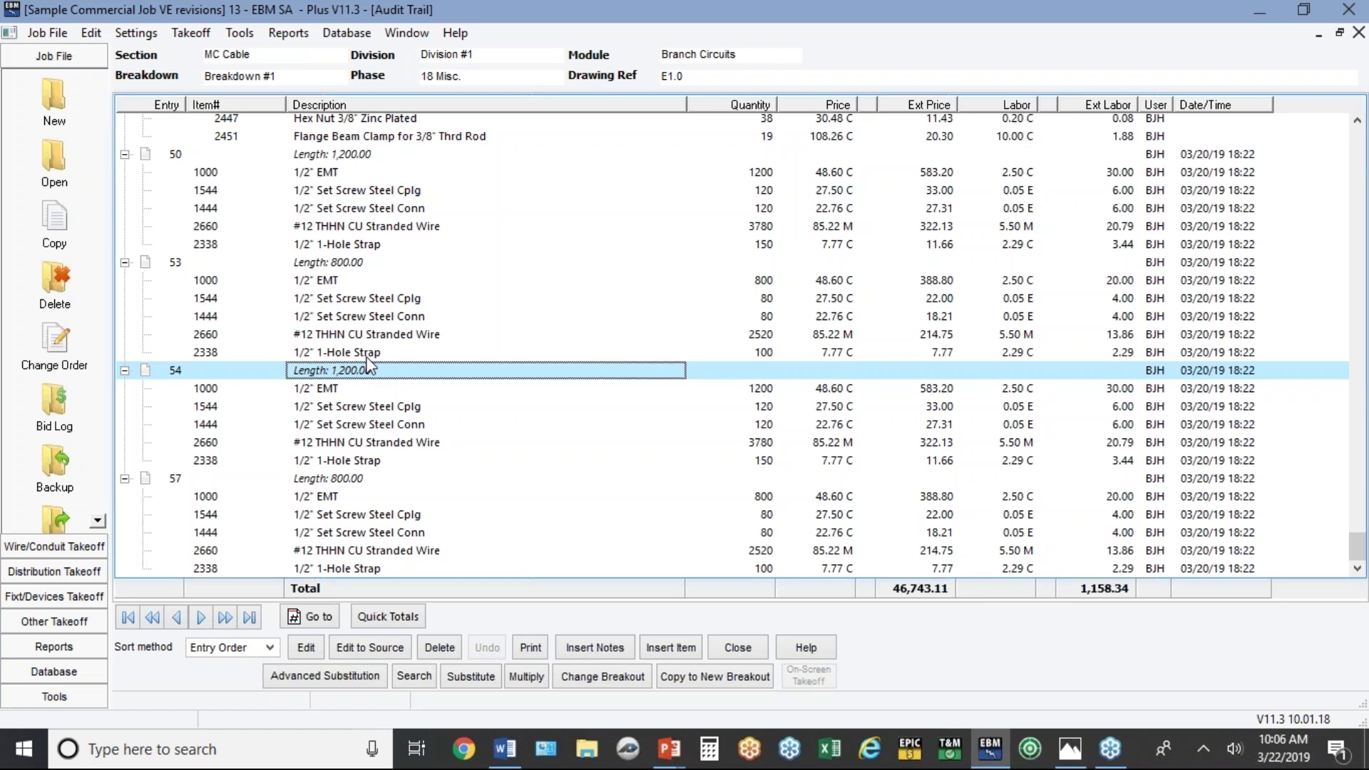
pyautogui.click(316, 160)
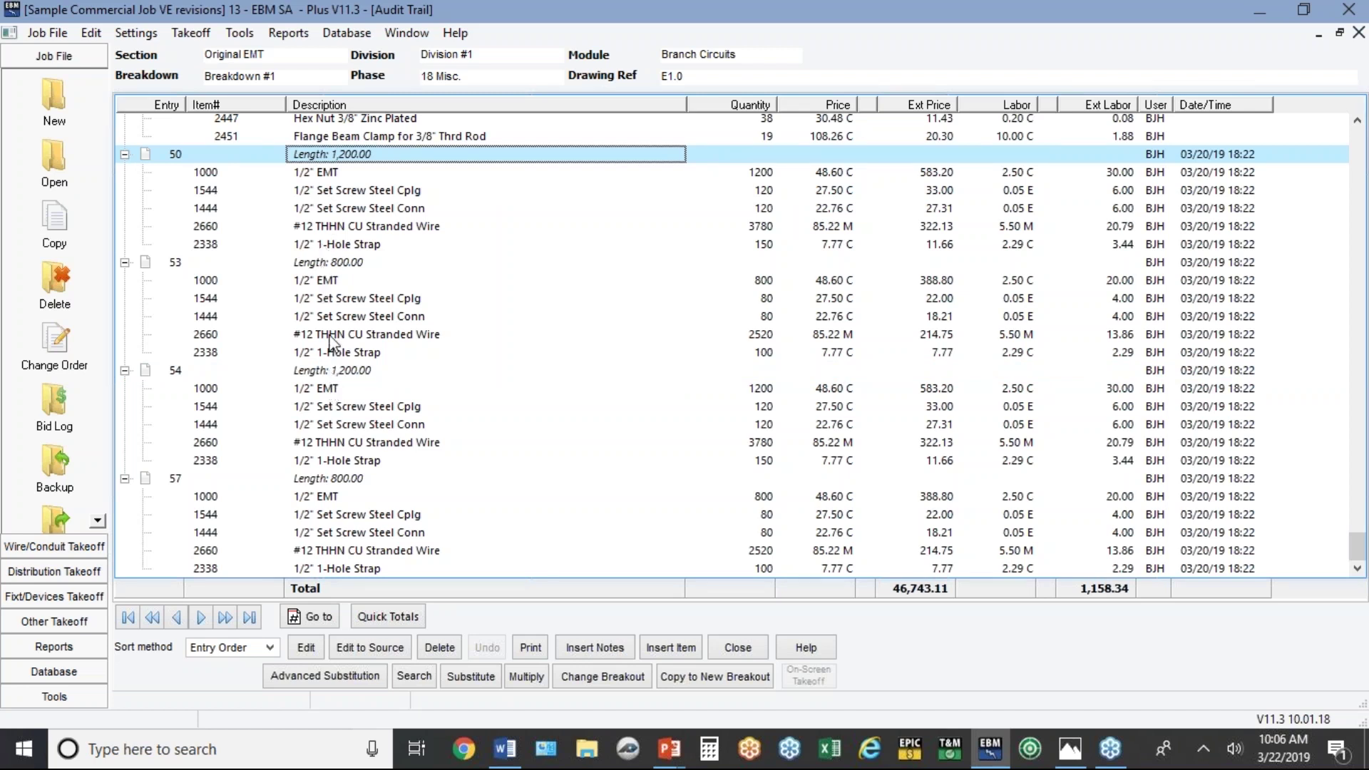
pyautogui.click(331, 270)
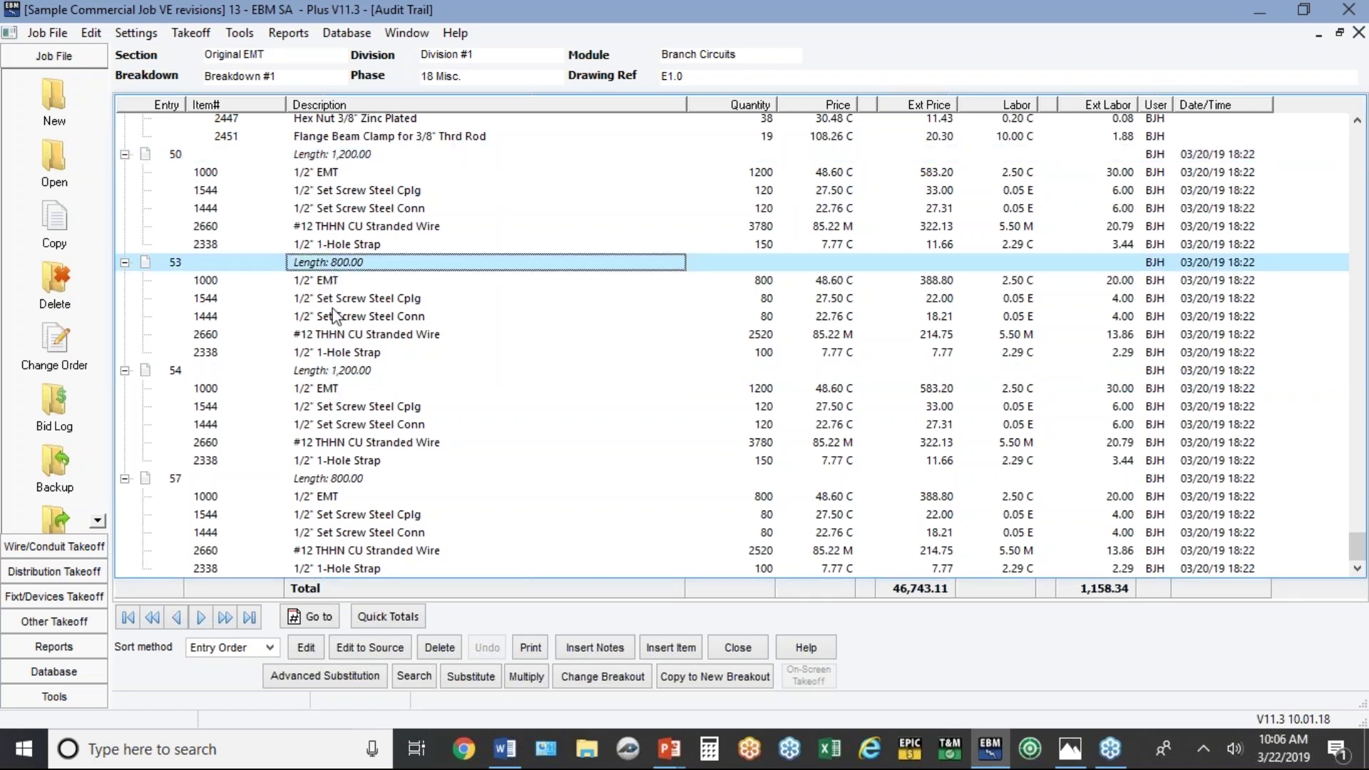
pyautogui.click(328, 377)
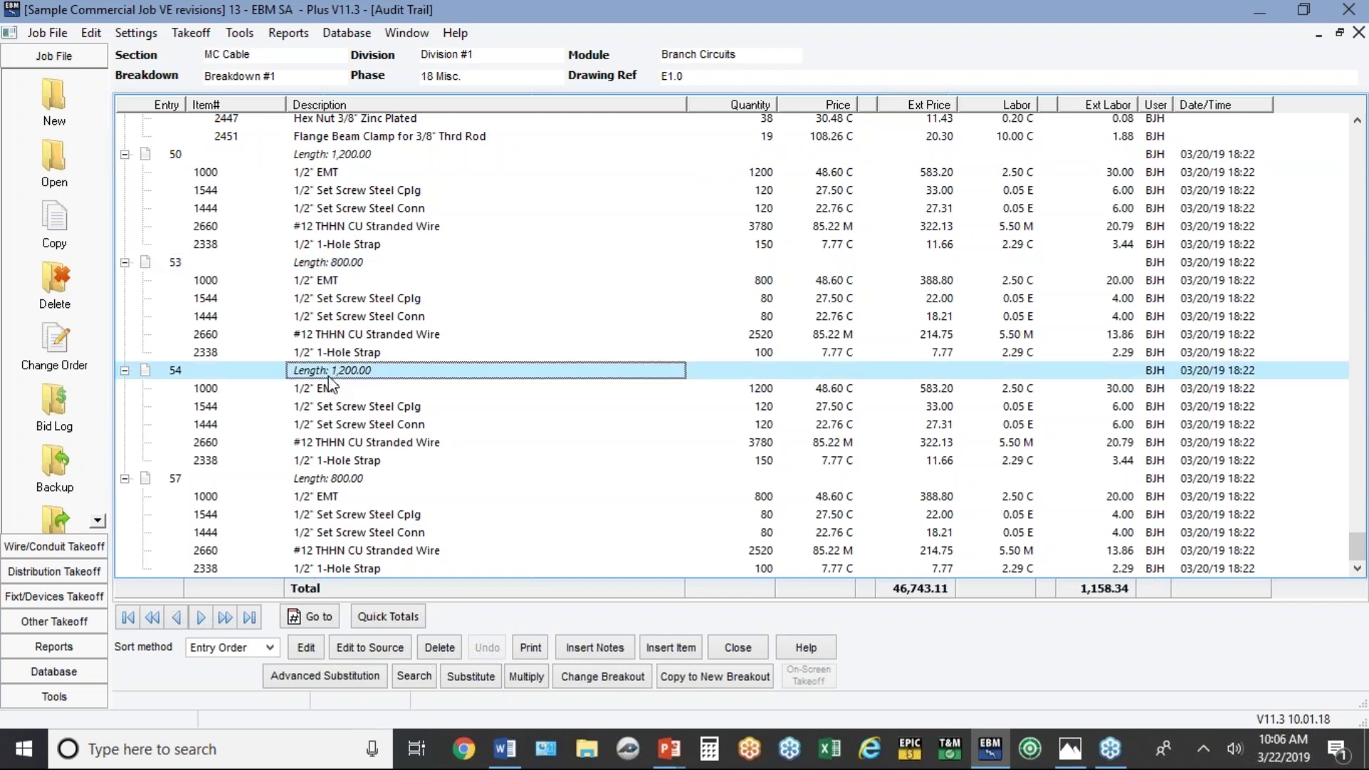
pyautogui.keyDown('shift'); pyautogui.click(336, 567); pyautogui.keyUp('shift')
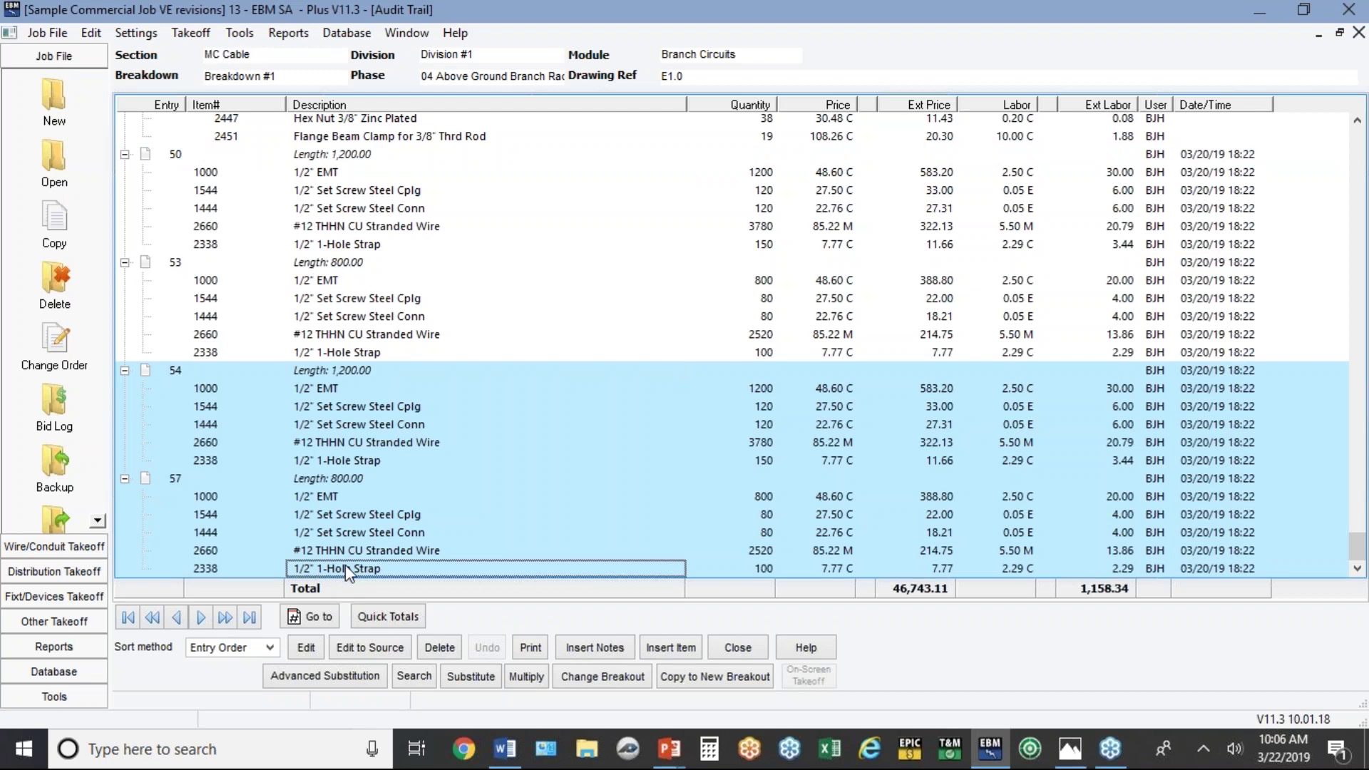
# View the quick totals for the Original EMT entries 50 and 53 with all their items.
pyautogui.click(323, 157)
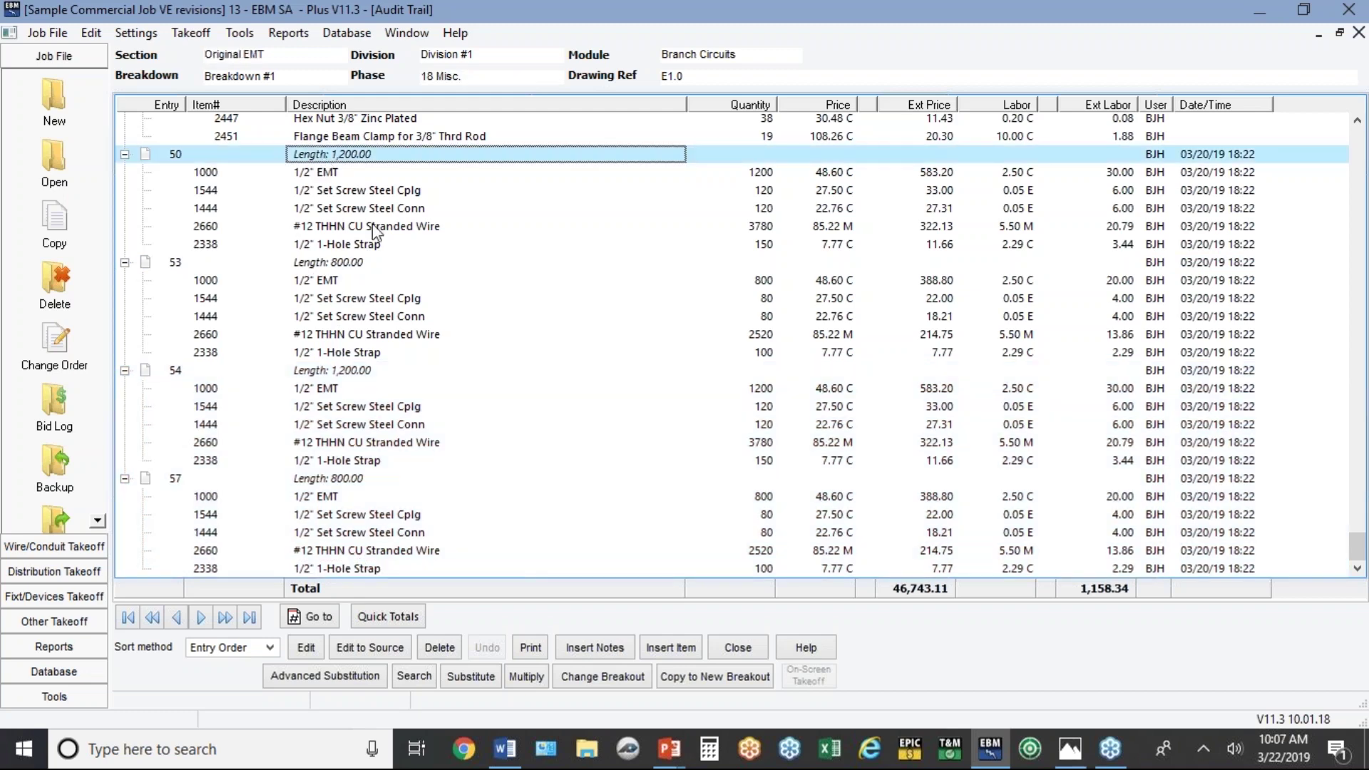
pyautogui.keyDown('shift'); pyautogui.click(376, 356); pyautogui.keyUp('shift')
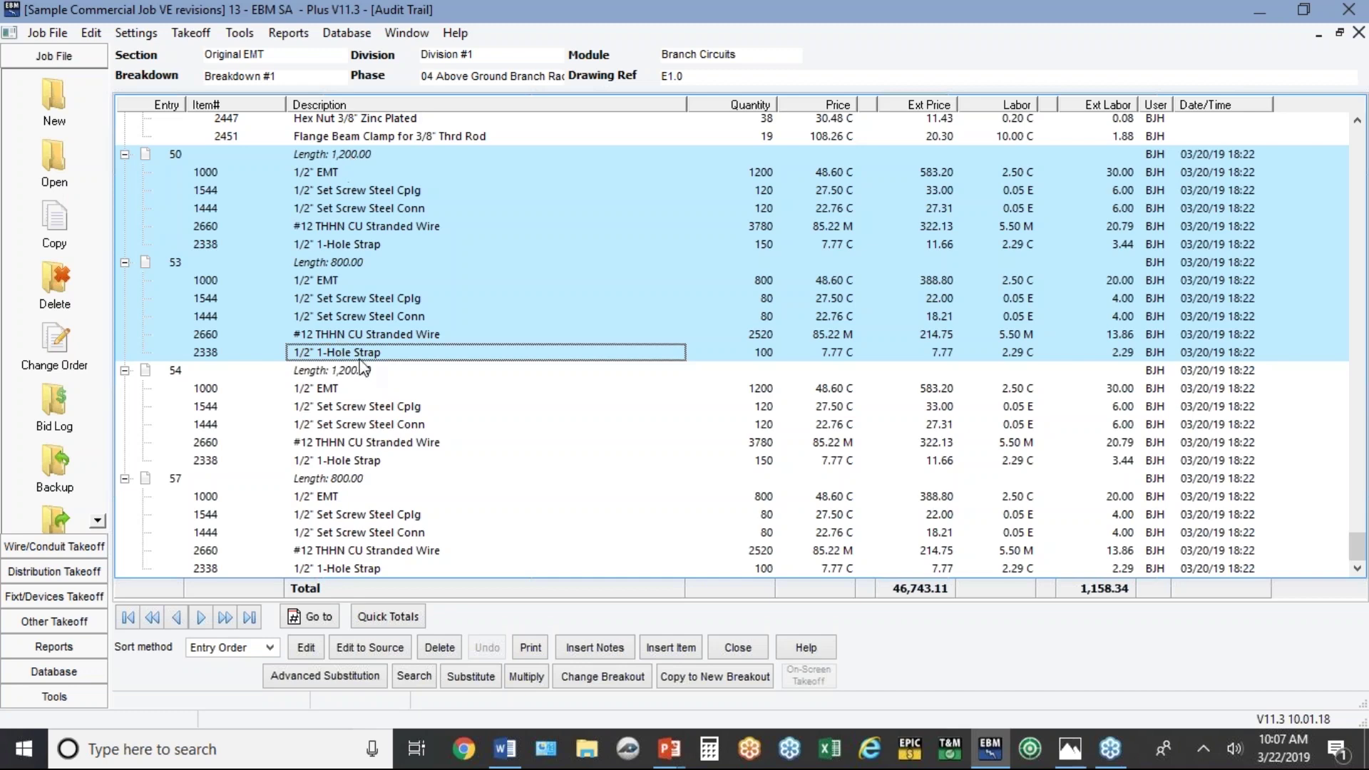
pyautogui.click(388, 617)
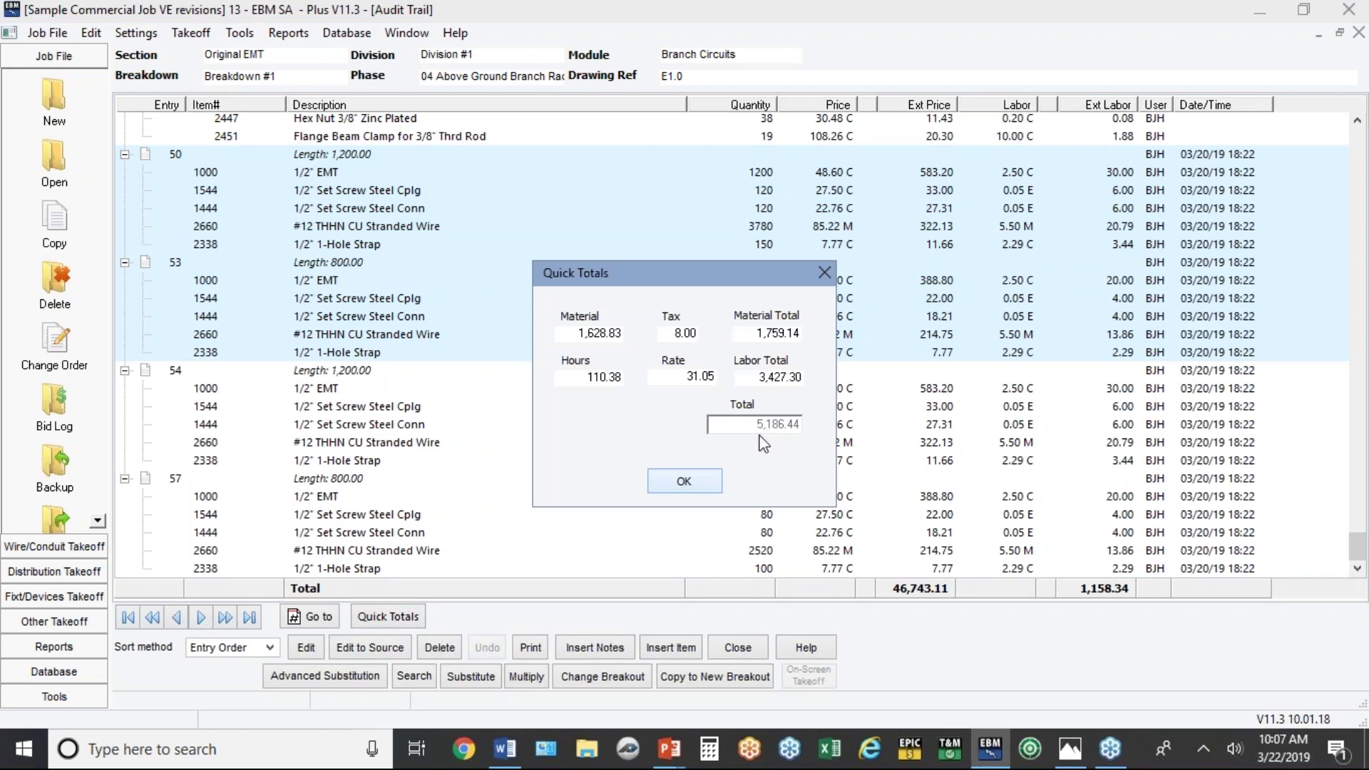
pyautogui.click(709, 489)
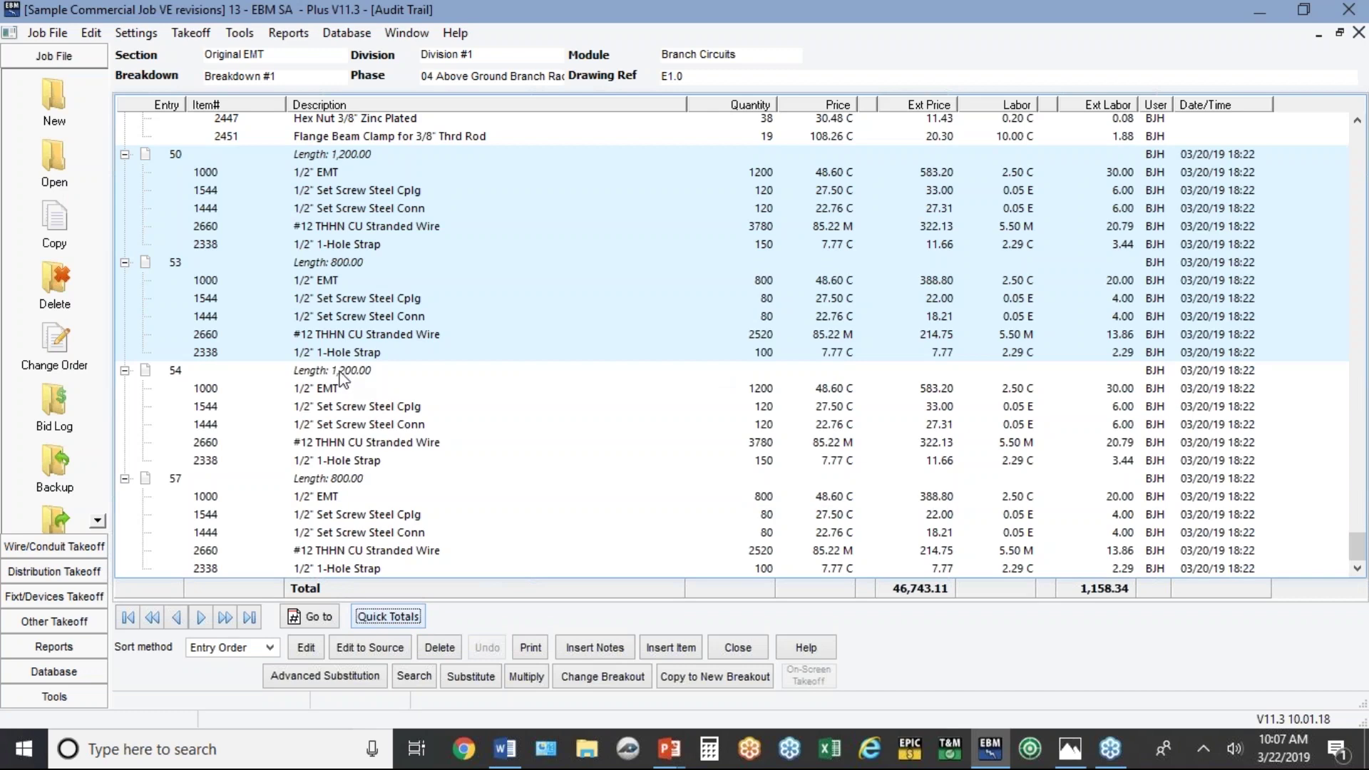
# Start a conduit-to-cable advanced substitution for only the MC Cable section entries 54 and 57, confirming each entry.
pyautogui.click(342, 378)
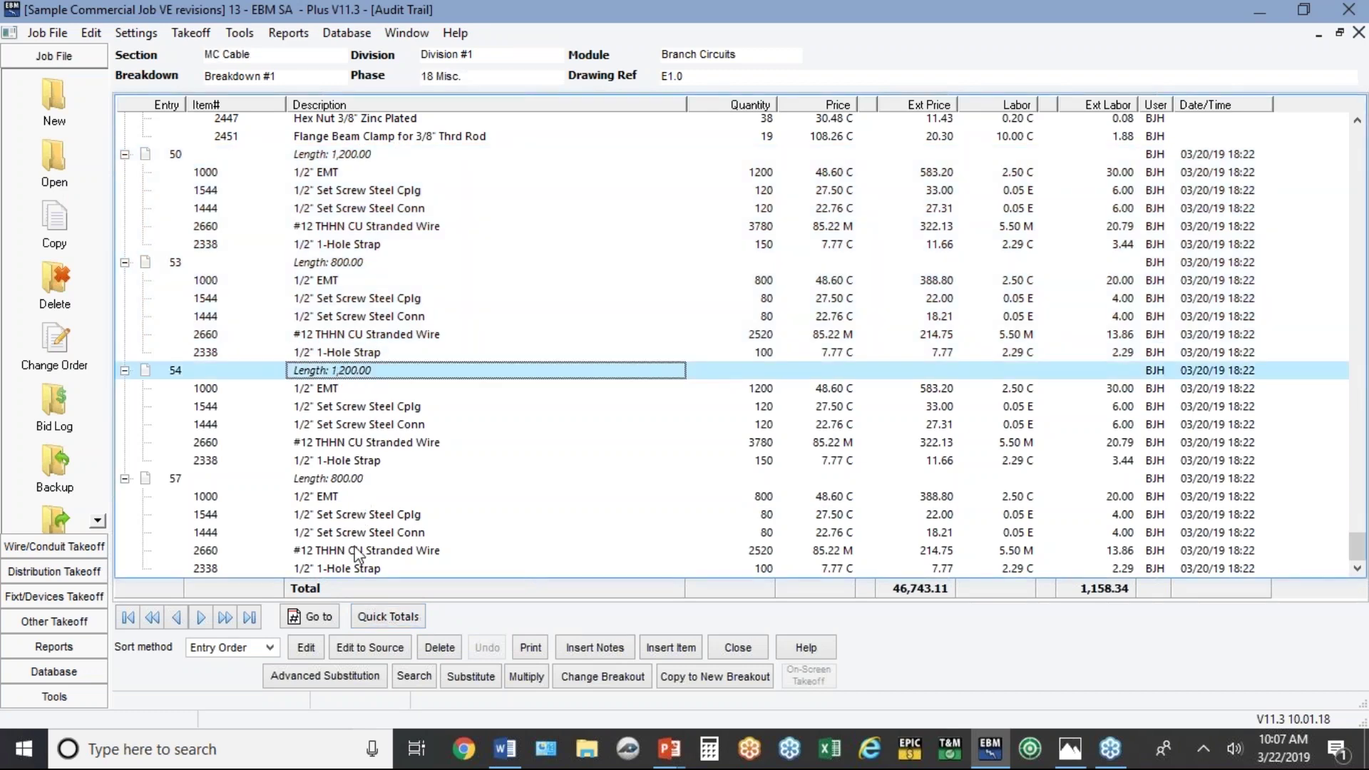
pyautogui.keyDown('shift'); pyautogui.click(348, 572); pyautogui.keyUp('shift')
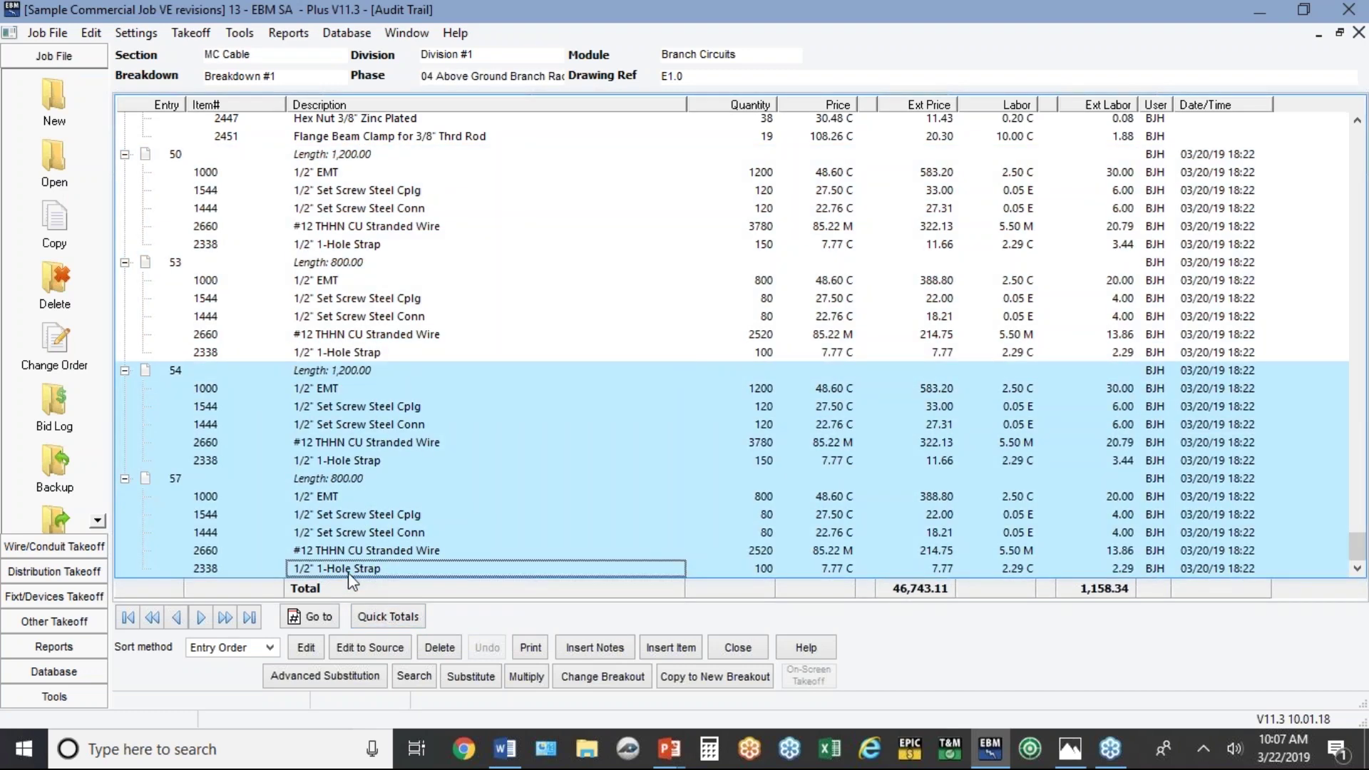
pyautogui.click(325, 676)
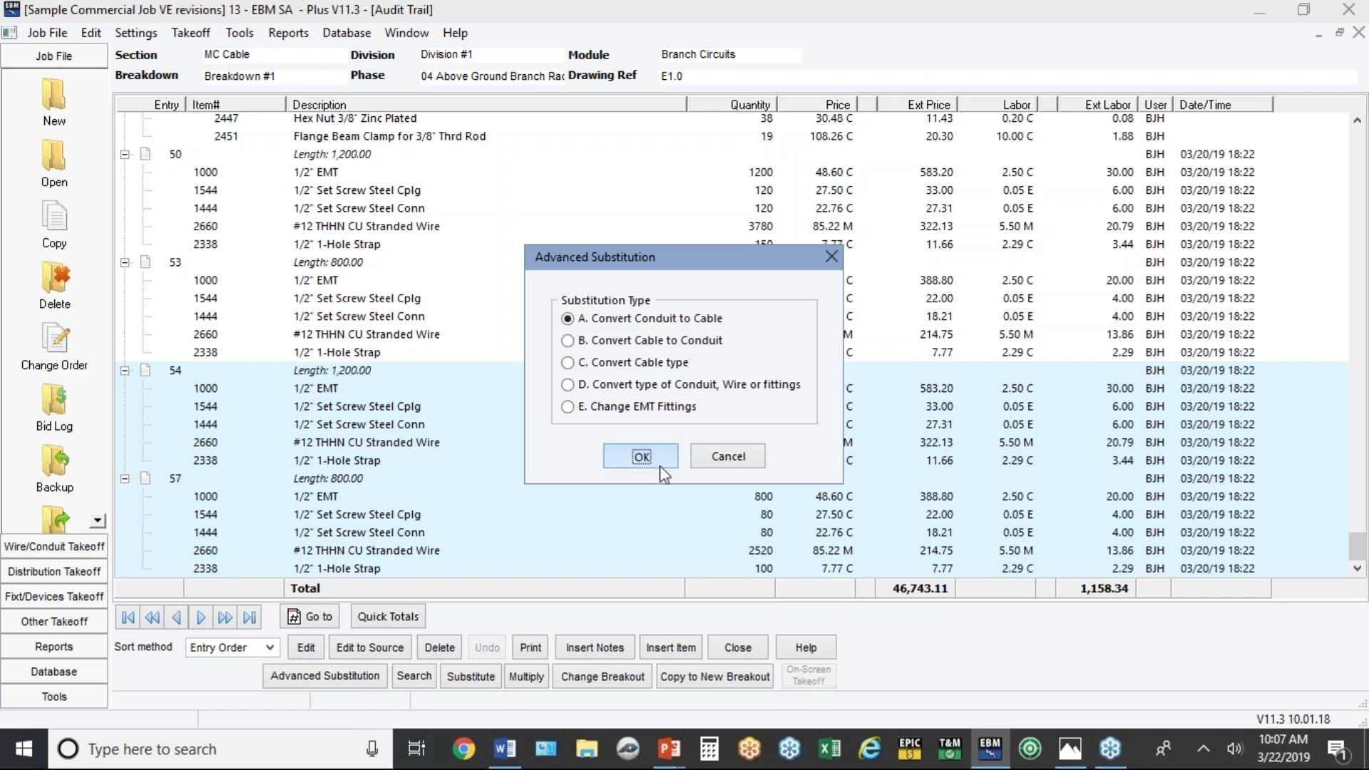
pyautogui.click(643, 457)
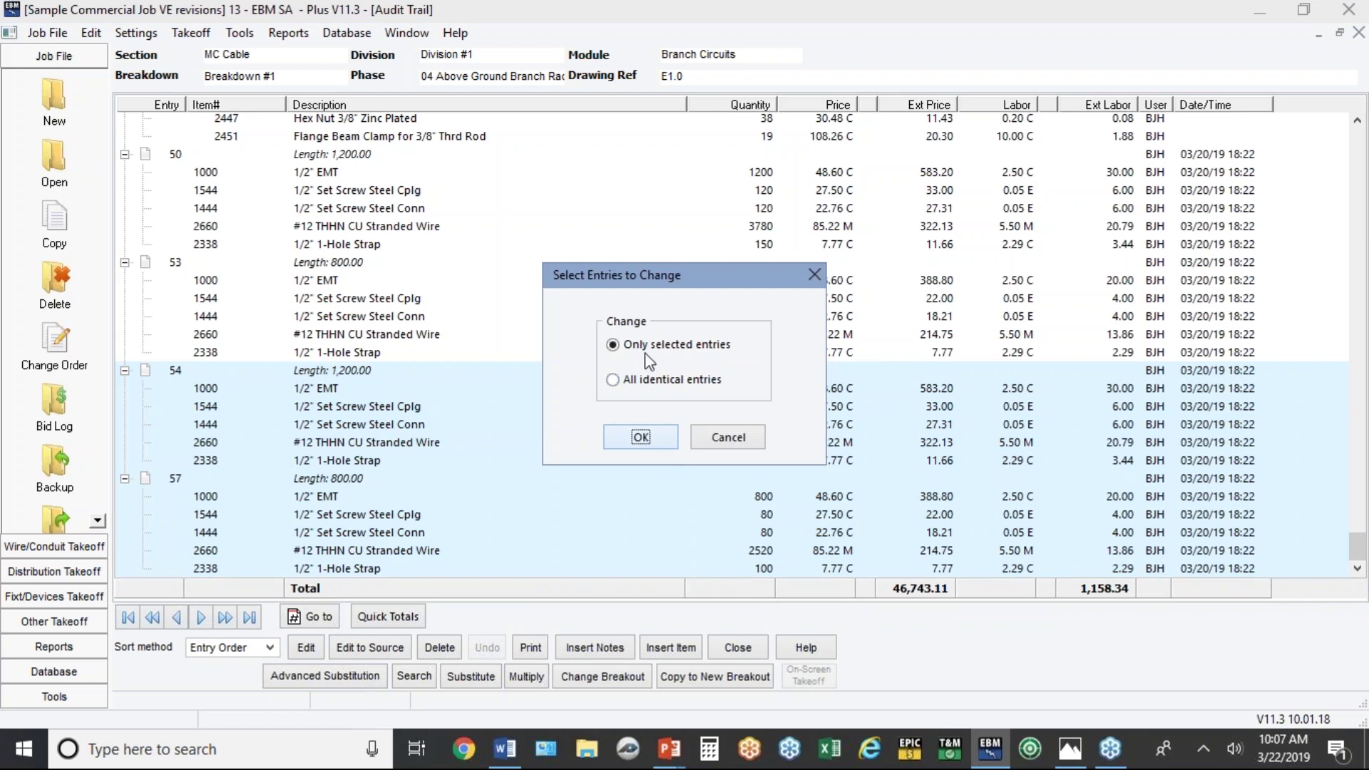
pyautogui.click(631, 442)
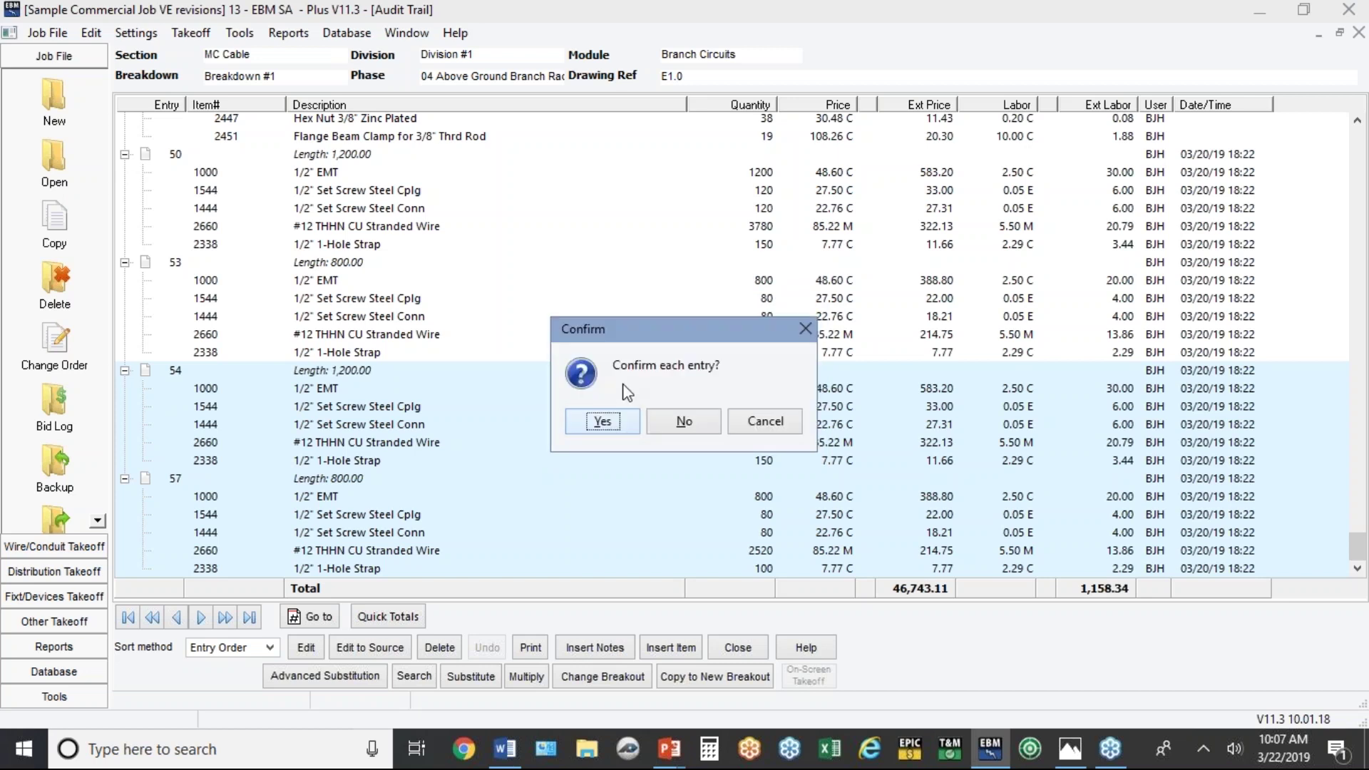
pyautogui.click(608, 426)
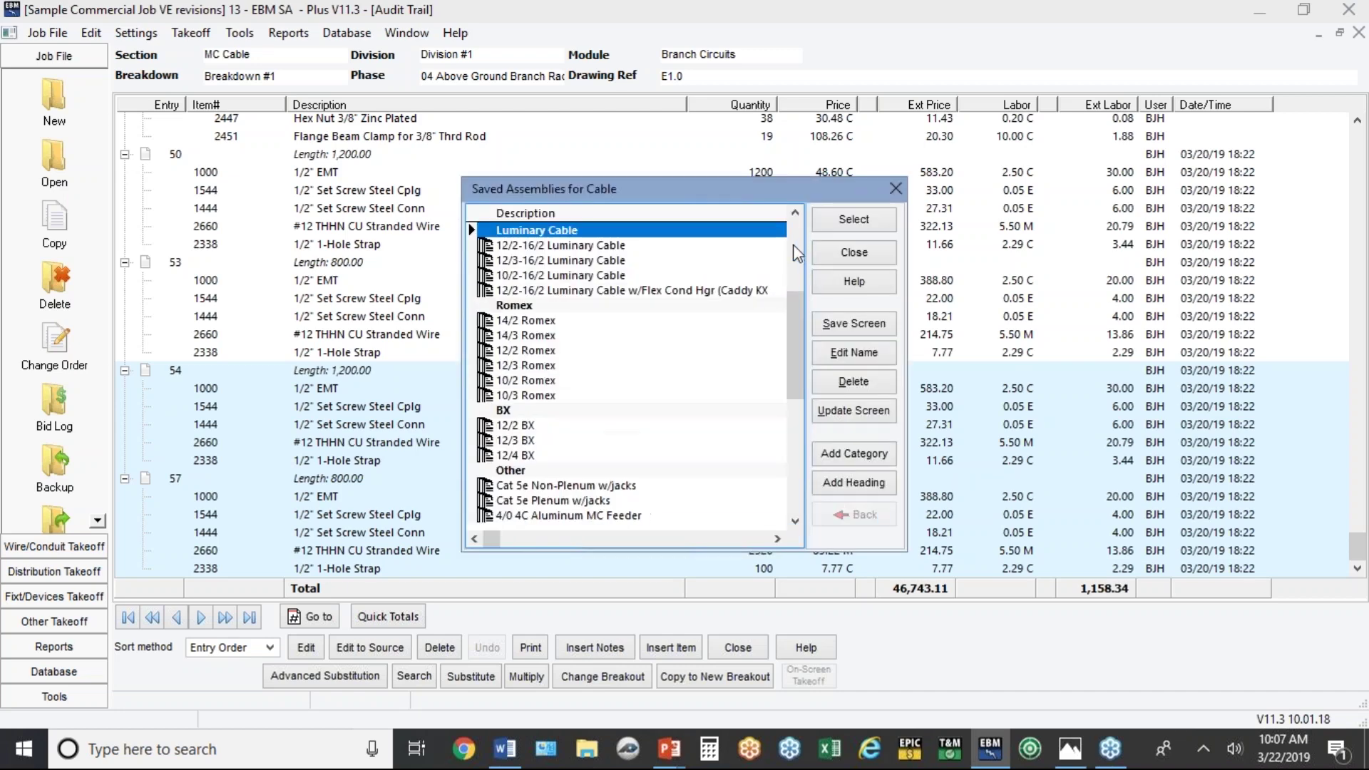
# Take off both entries with the saved assembly 12/2 Alum Clad MC Cable (w/grd) and review the converted entries.
pyautogui.click(794, 245)
pyautogui.click(559, 278)
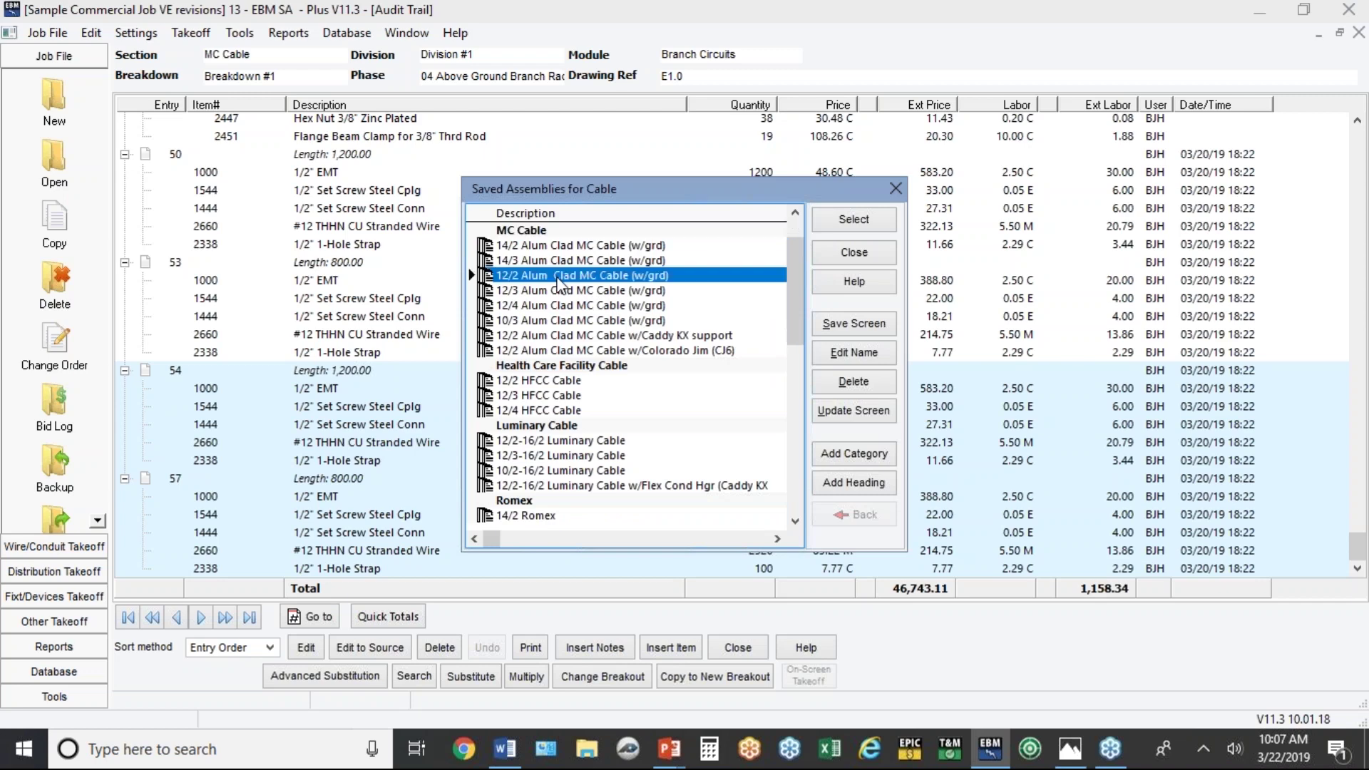
pyautogui.click(836, 221)
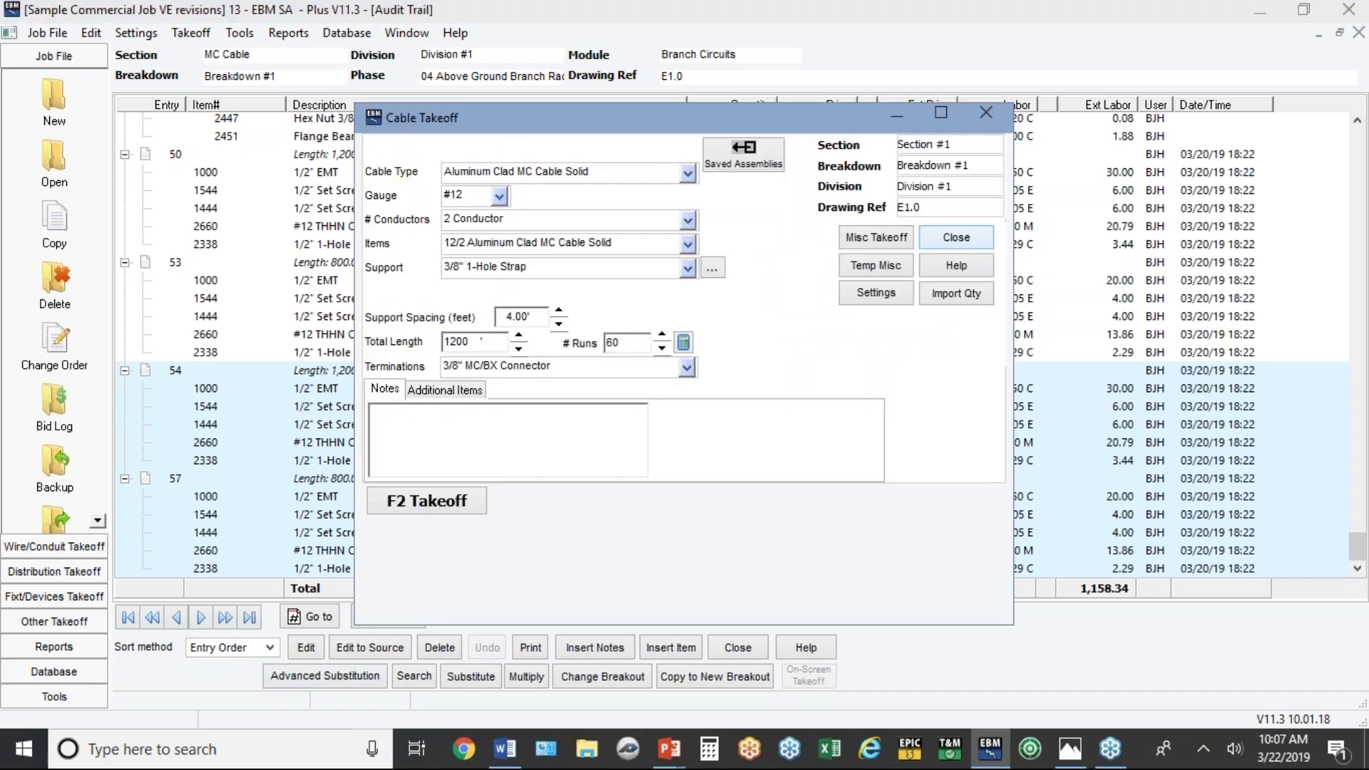
pyautogui.click(447, 499)
pyautogui.click(438, 502)
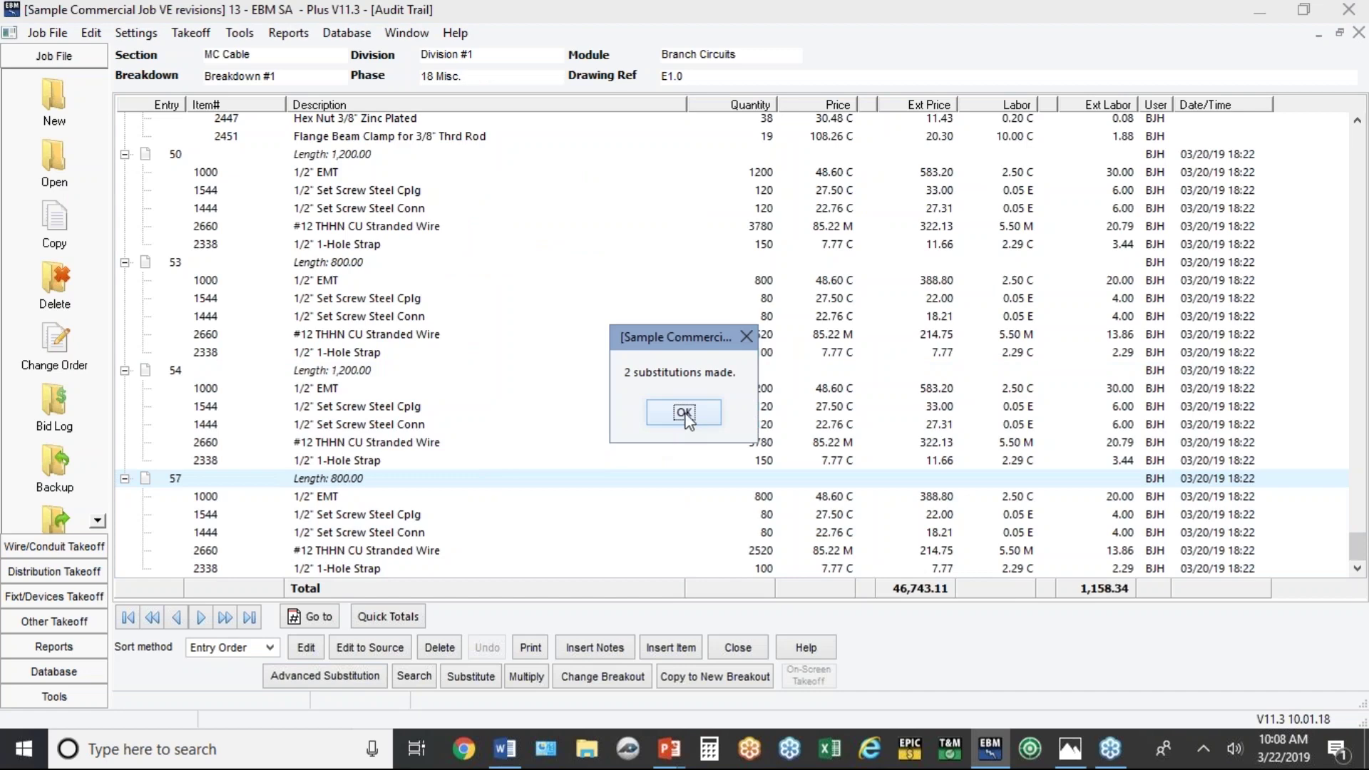
pyautogui.click(683, 412)
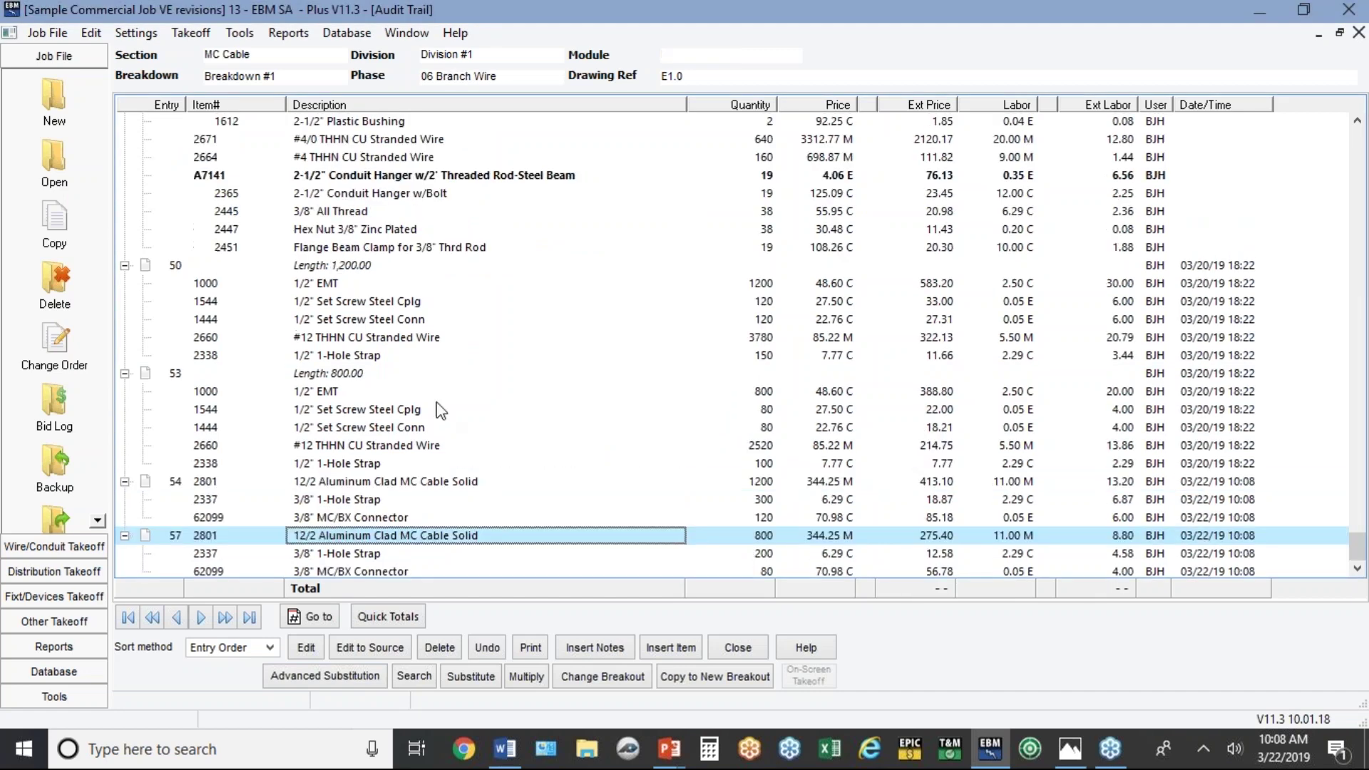
pyautogui.click(338, 483)
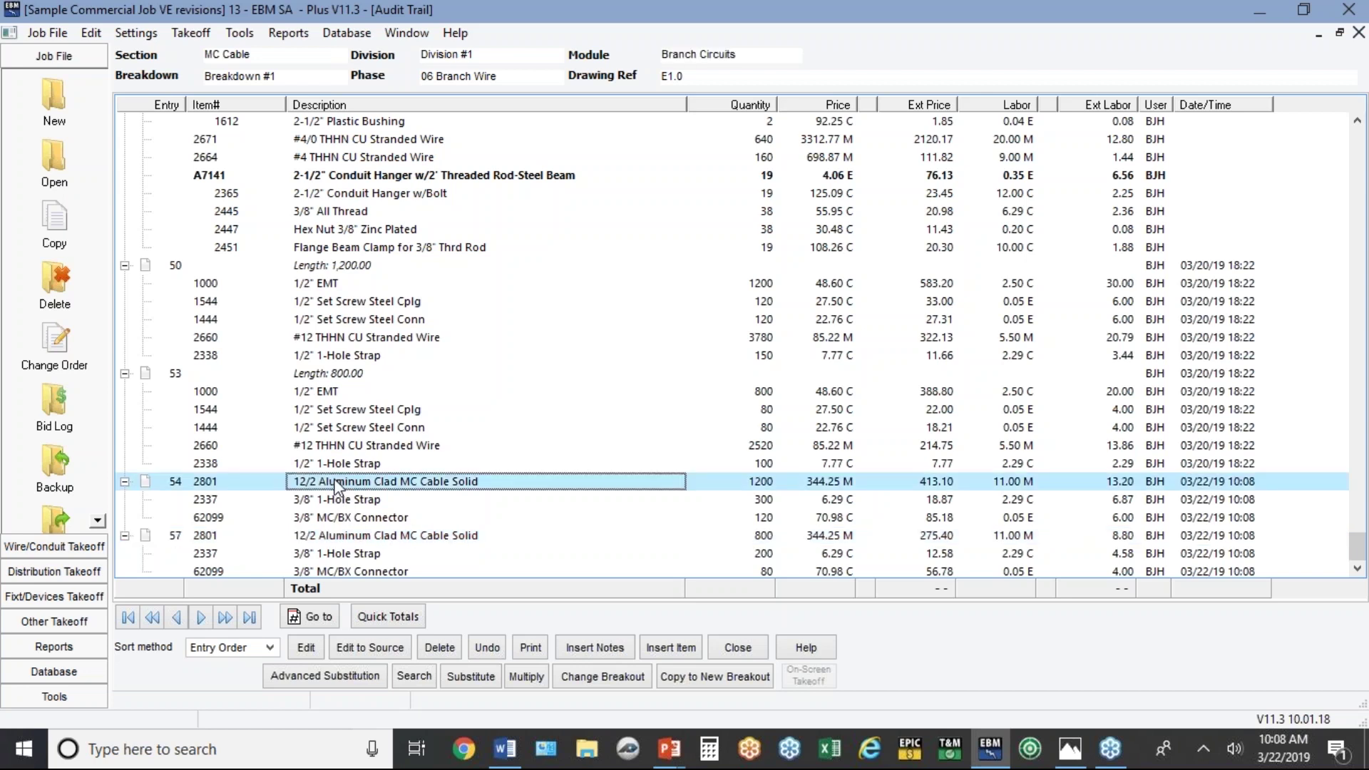
pyautogui.click(322, 536)
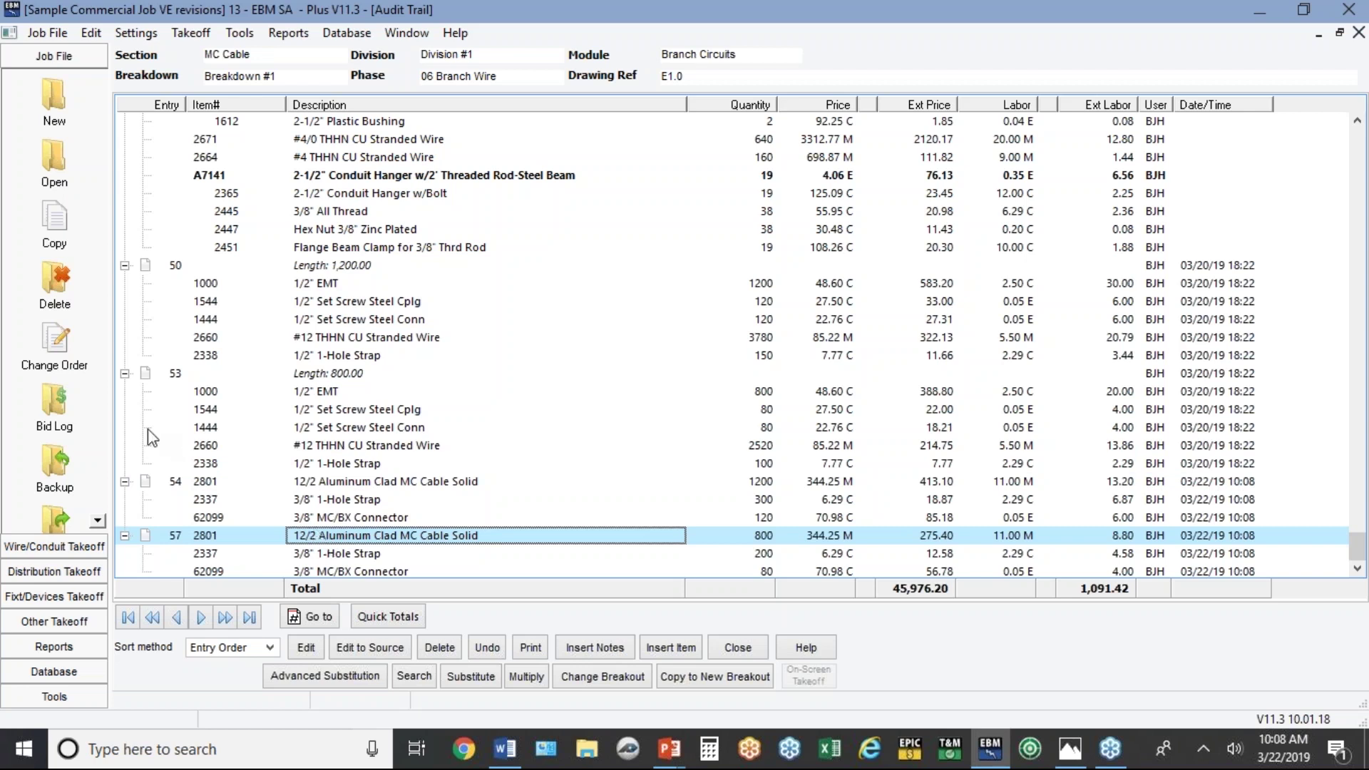
# Set up a job extension with Section as the first order and only Original EMT included.
pyautogui.click(57, 634)
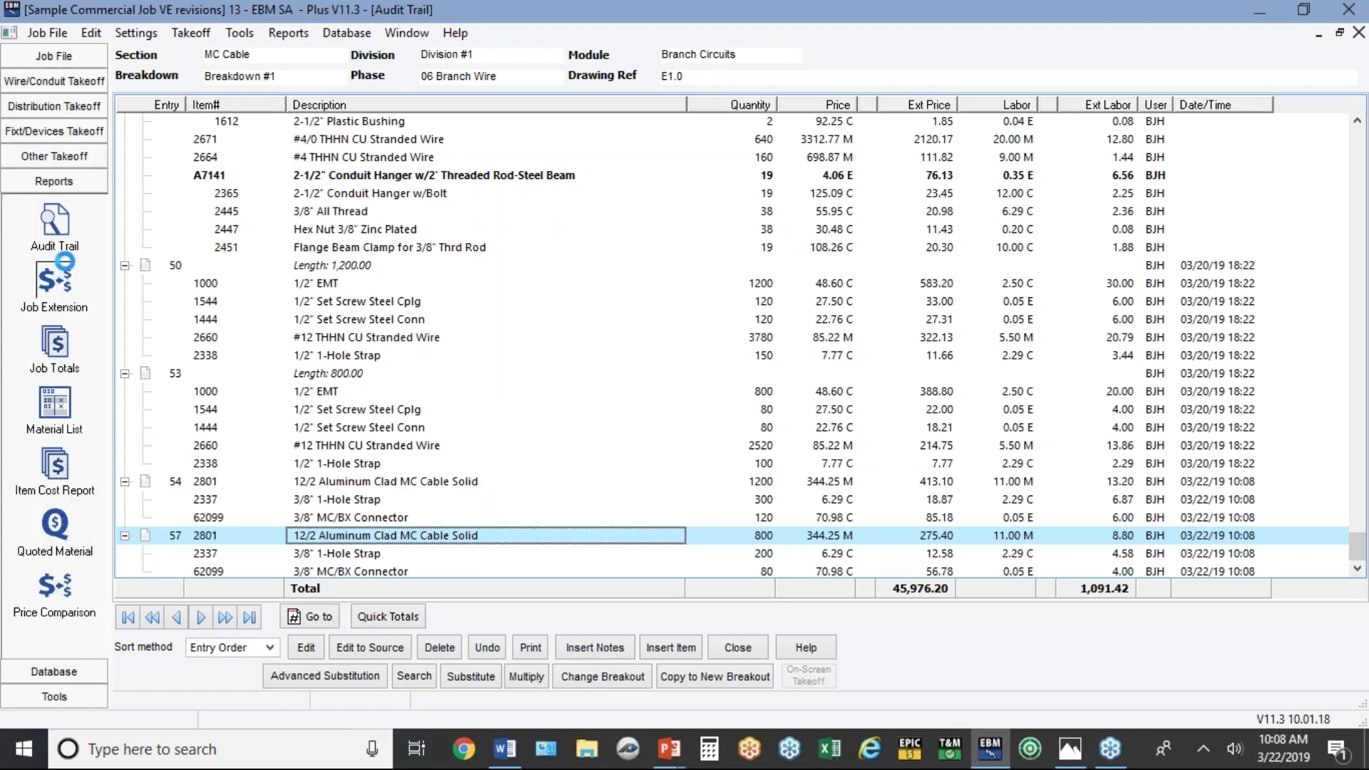
pyautogui.click(430, 266)
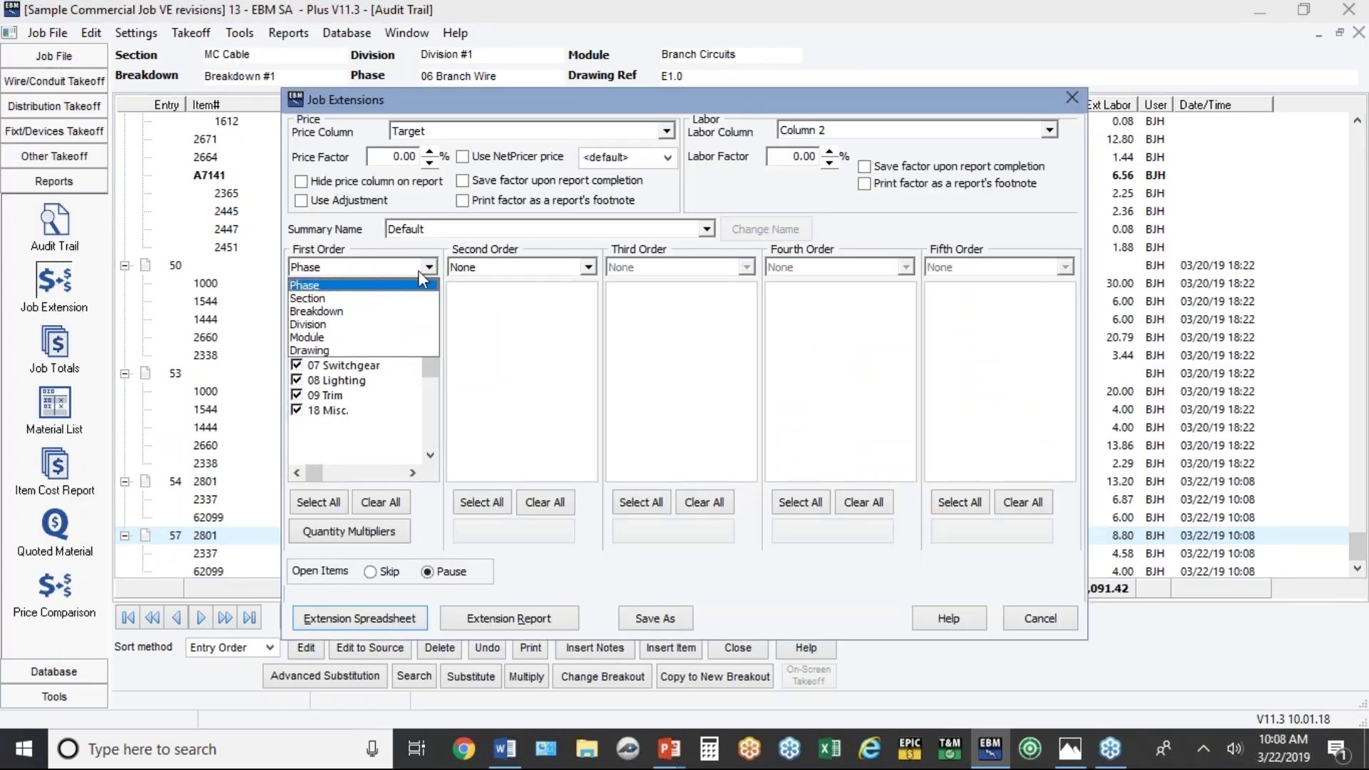
pyautogui.click(359, 298)
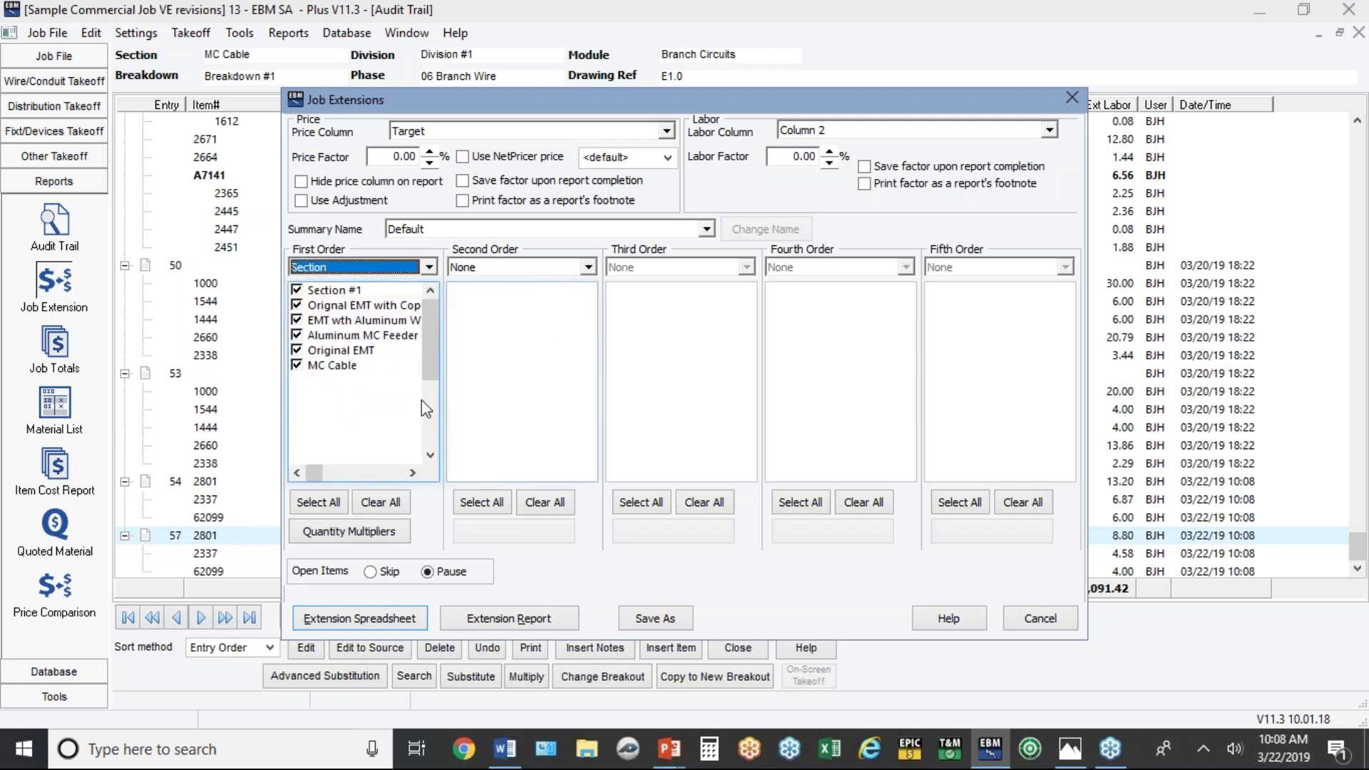
pyautogui.click(399, 508)
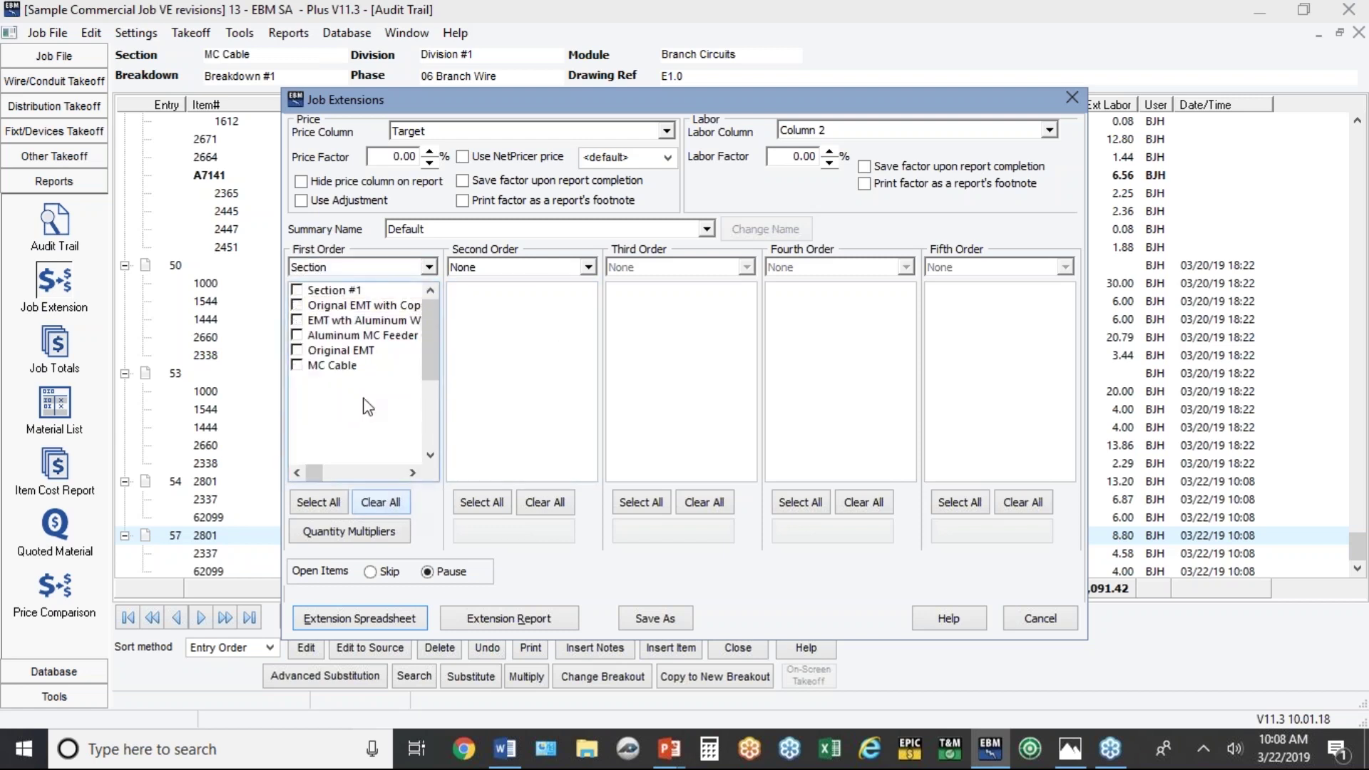
pyautogui.click(297, 350)
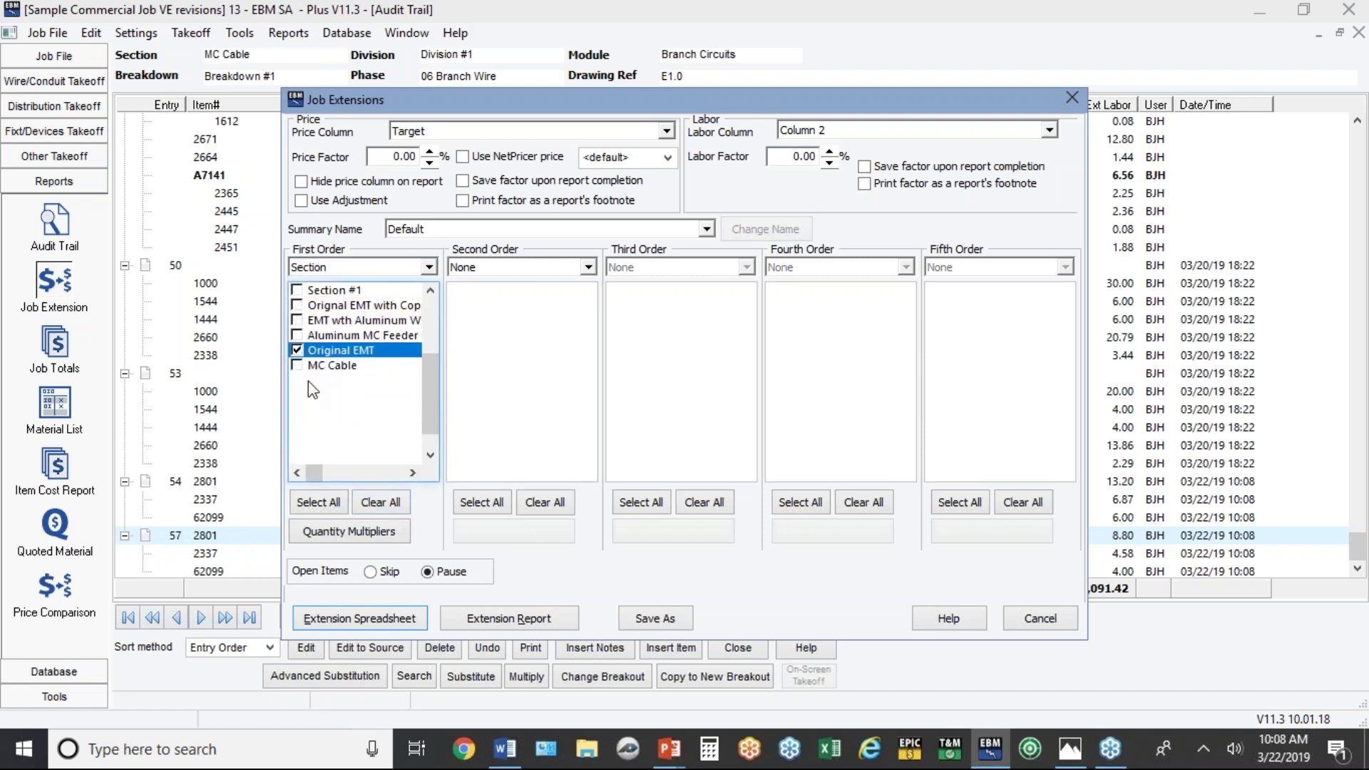
# Save the extension setup as a bid summary named EMT and generate the extension spreadsheet.
pyautogui.click(683, 627)
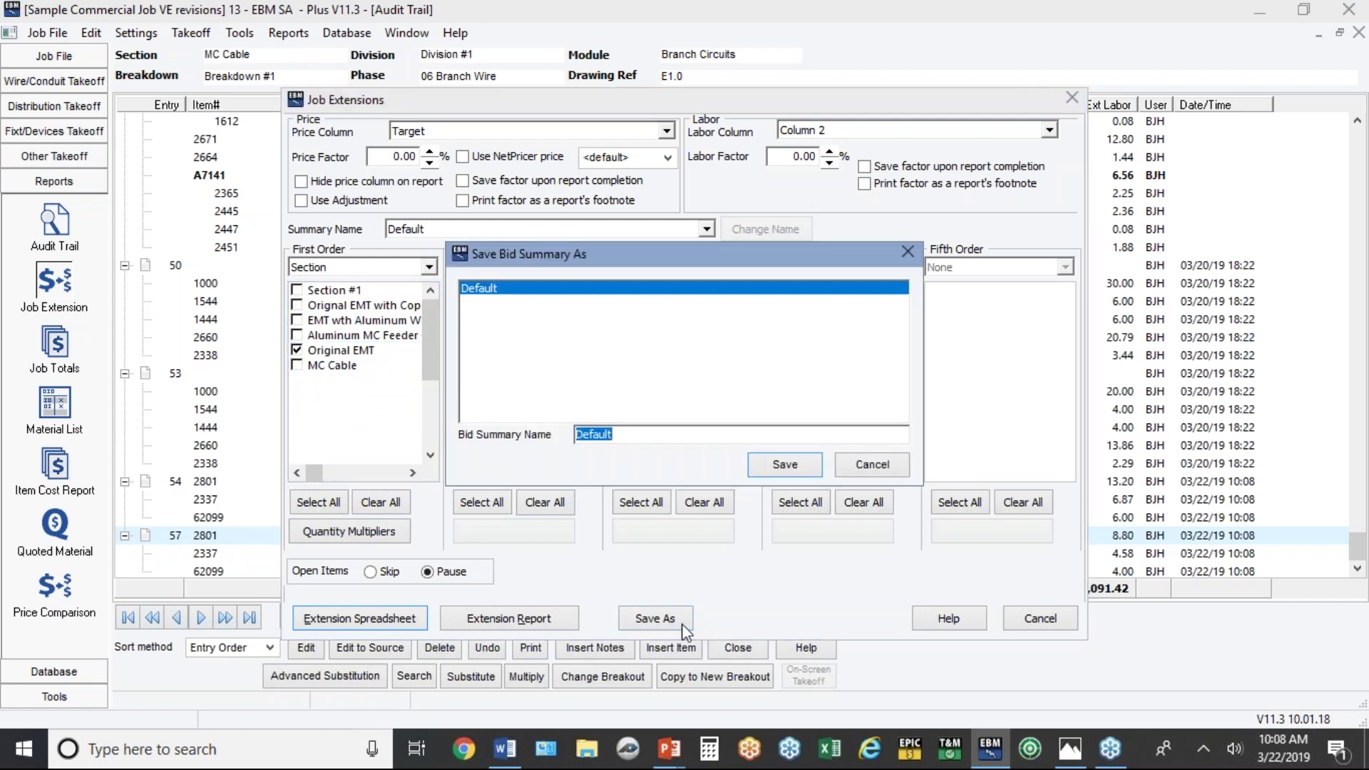
pyautogui.write('EMT')
pyautogui.click(787, 464)
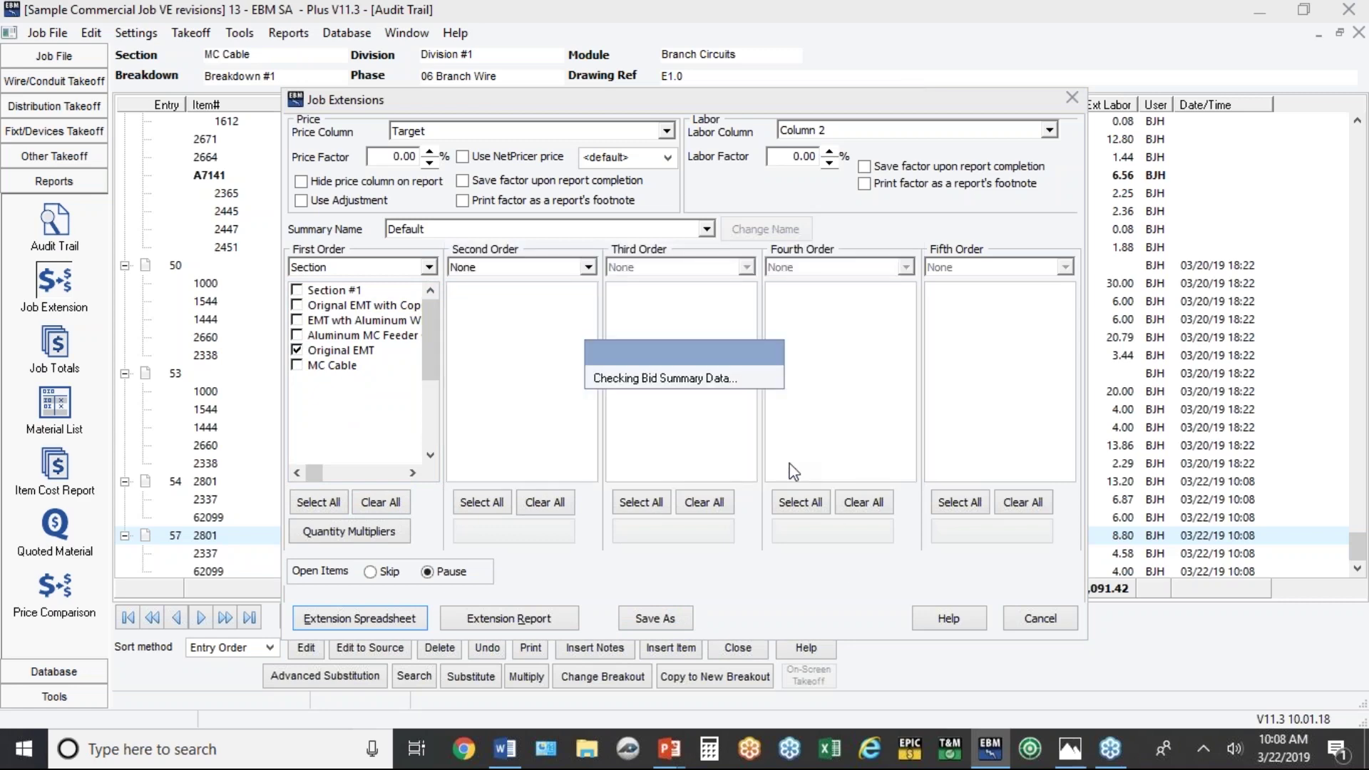
pyautogui.press('Return')
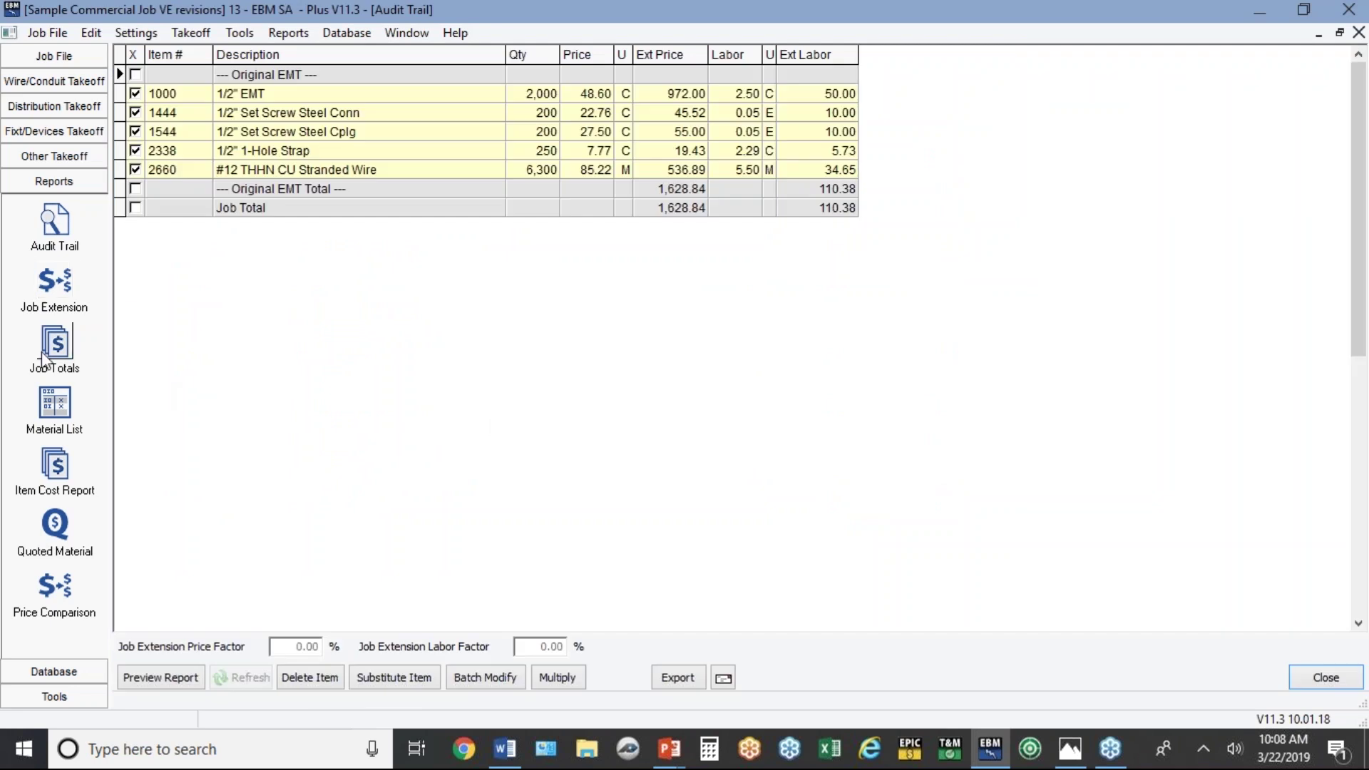
# Set the EMT bid summary's job totals to 15% overhead and 10% profit, each by entire job as a percentage.
pyautogui.click(41, 349)
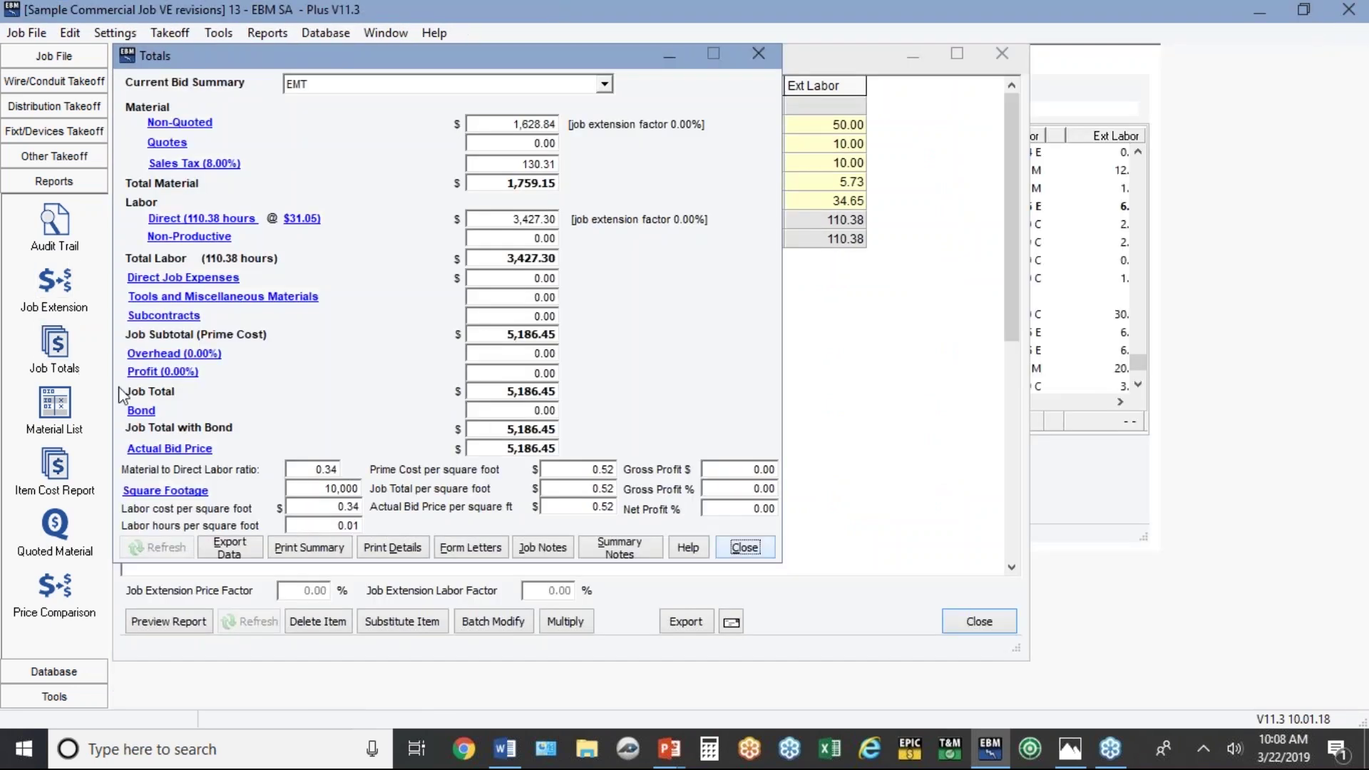
pyautogui.click(211, 357)
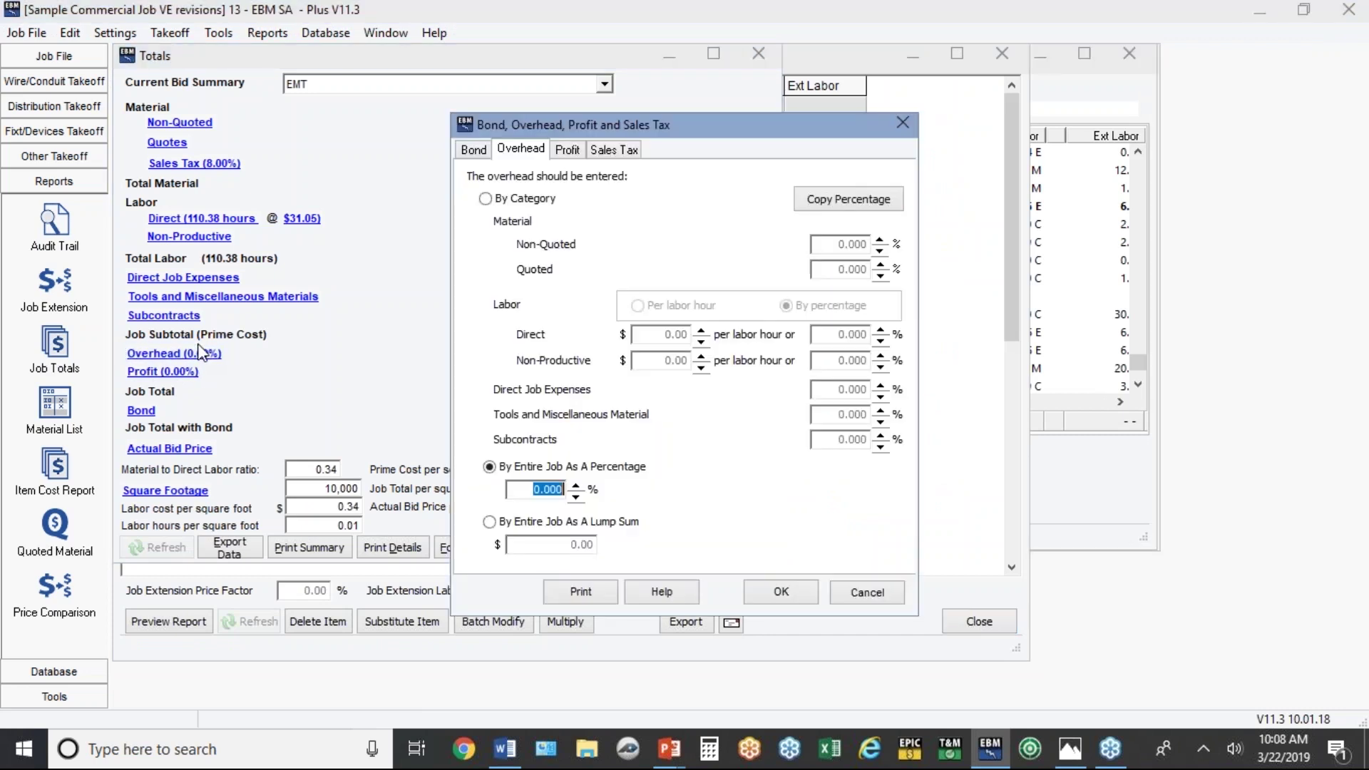
pyautogui.write('15')
pyautogui.click(568, 151)
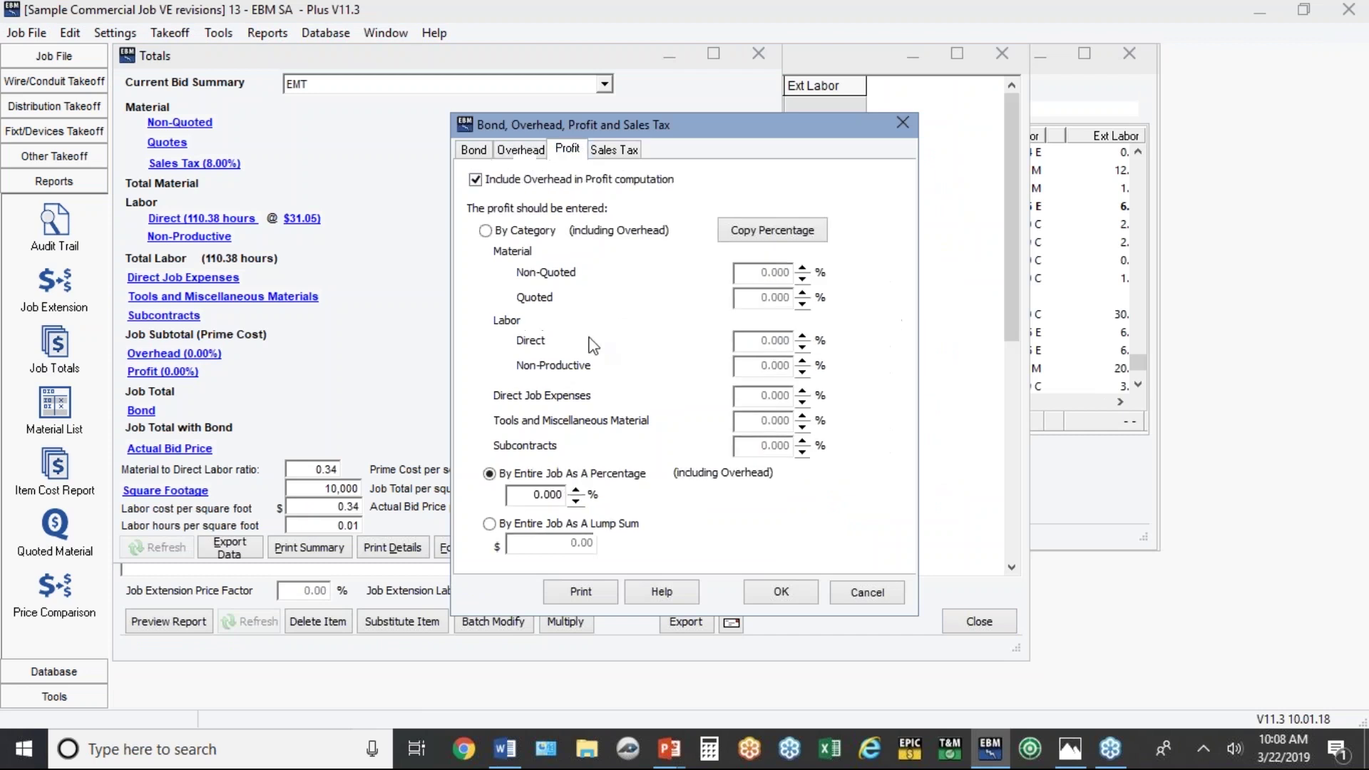
pyautogui.doubleClick(546, 500)
pyautogui.write('10')
pyautogui.click(802, 594)
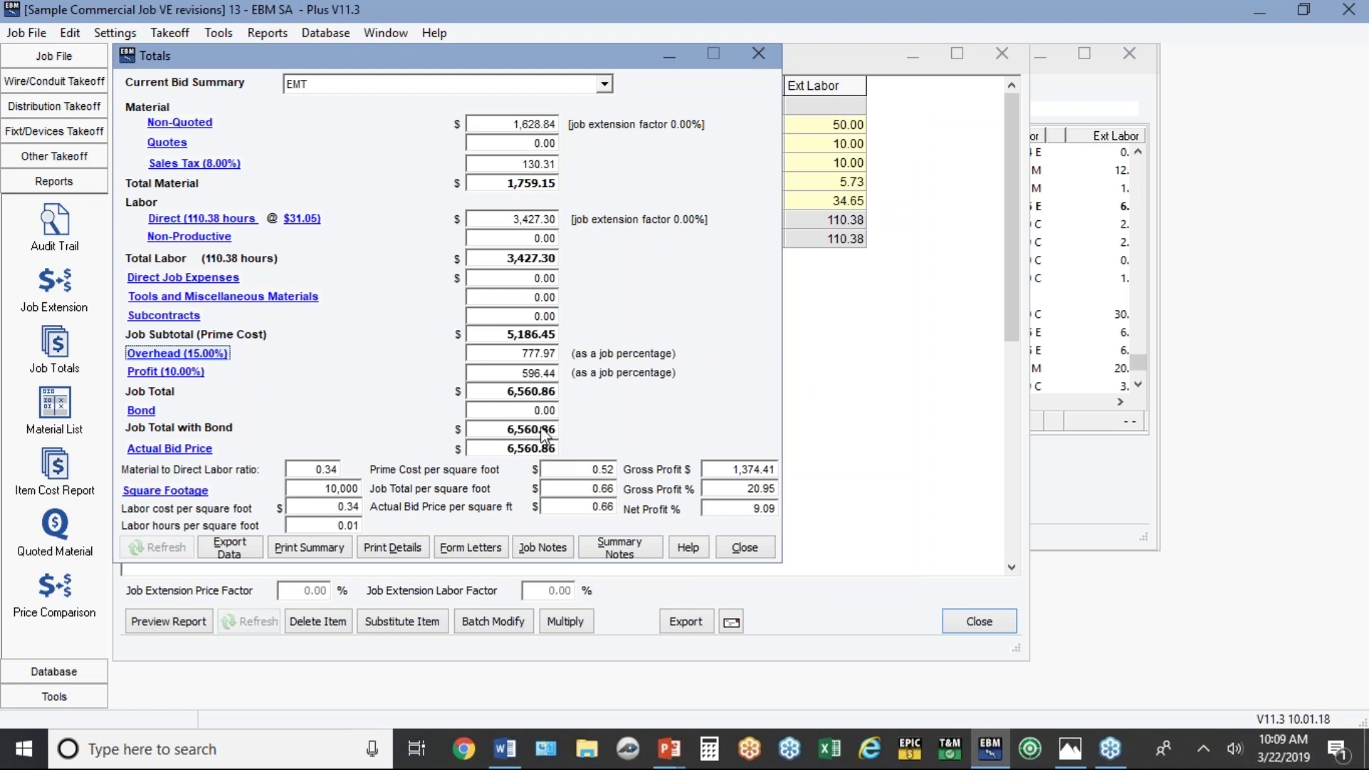
# Set up a new job extension that includes only the MC Cable section instead of Original EMT.
pyautogui.click(54, 282)
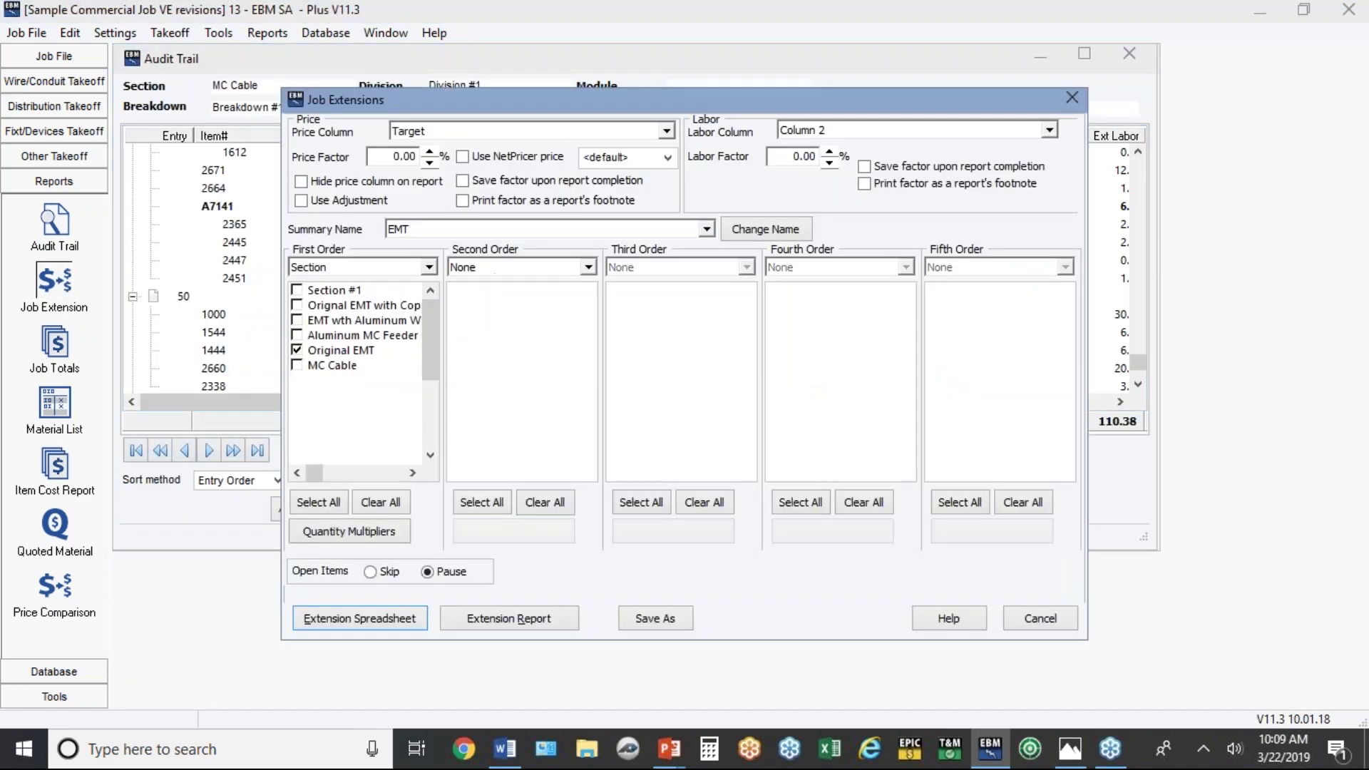
pyautogui.click(298, 355)
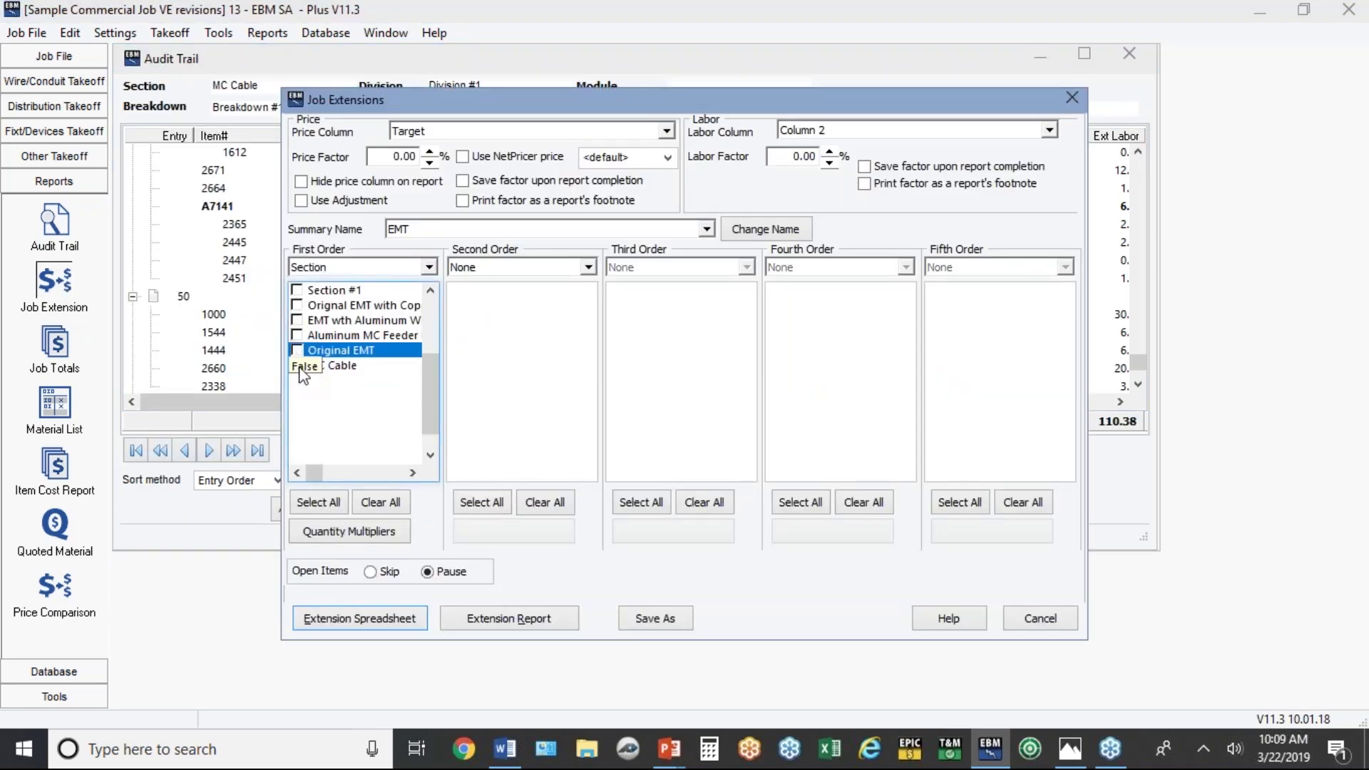
pyautogui.click(297, 365)
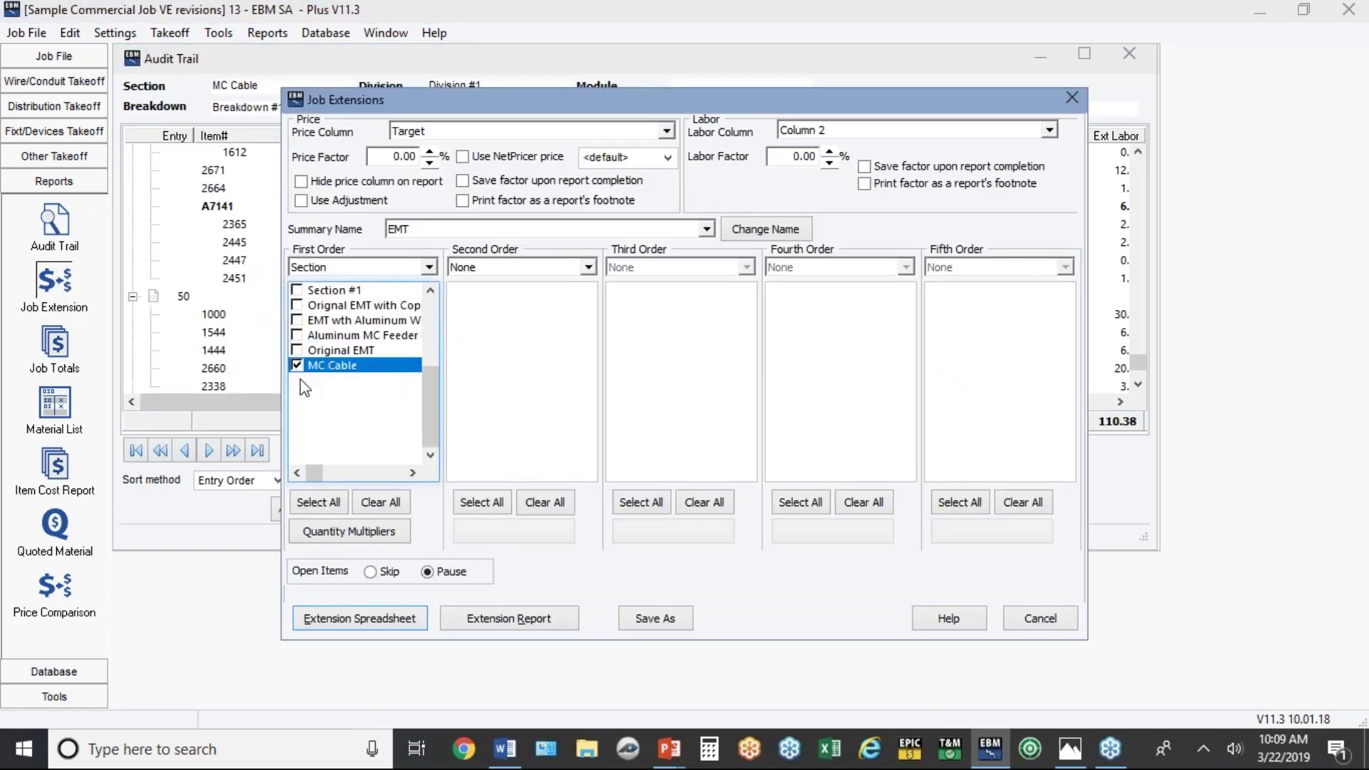
# Save the extension setup as a bid summary named MC CABLE and generate its extension spreadsheet.
pyautogui.click(670, 612)
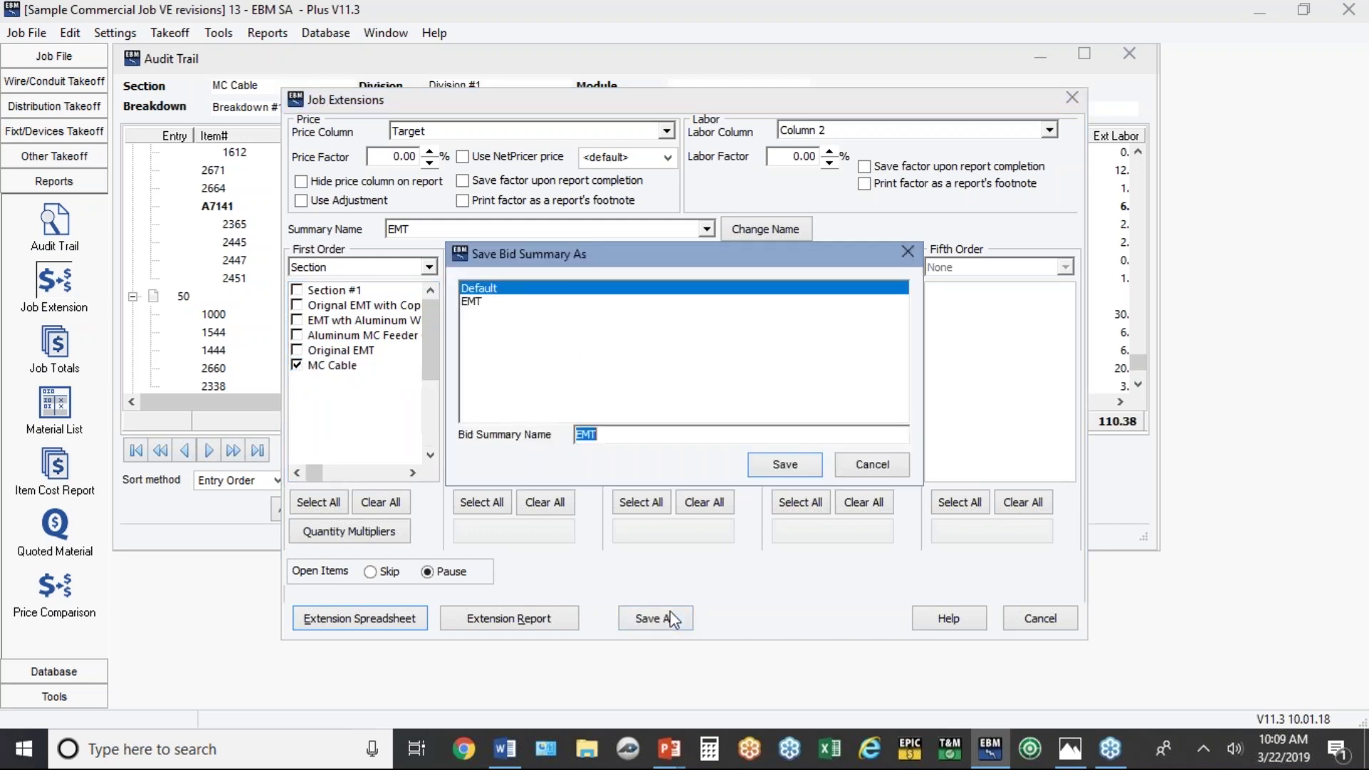
pyautogui.write('mc')
pyautogui.press('BackSpace')
pyautogui.press('BackSpace')
pyautogui.write('MC CABLE')
pyautogui.click(784, 464)
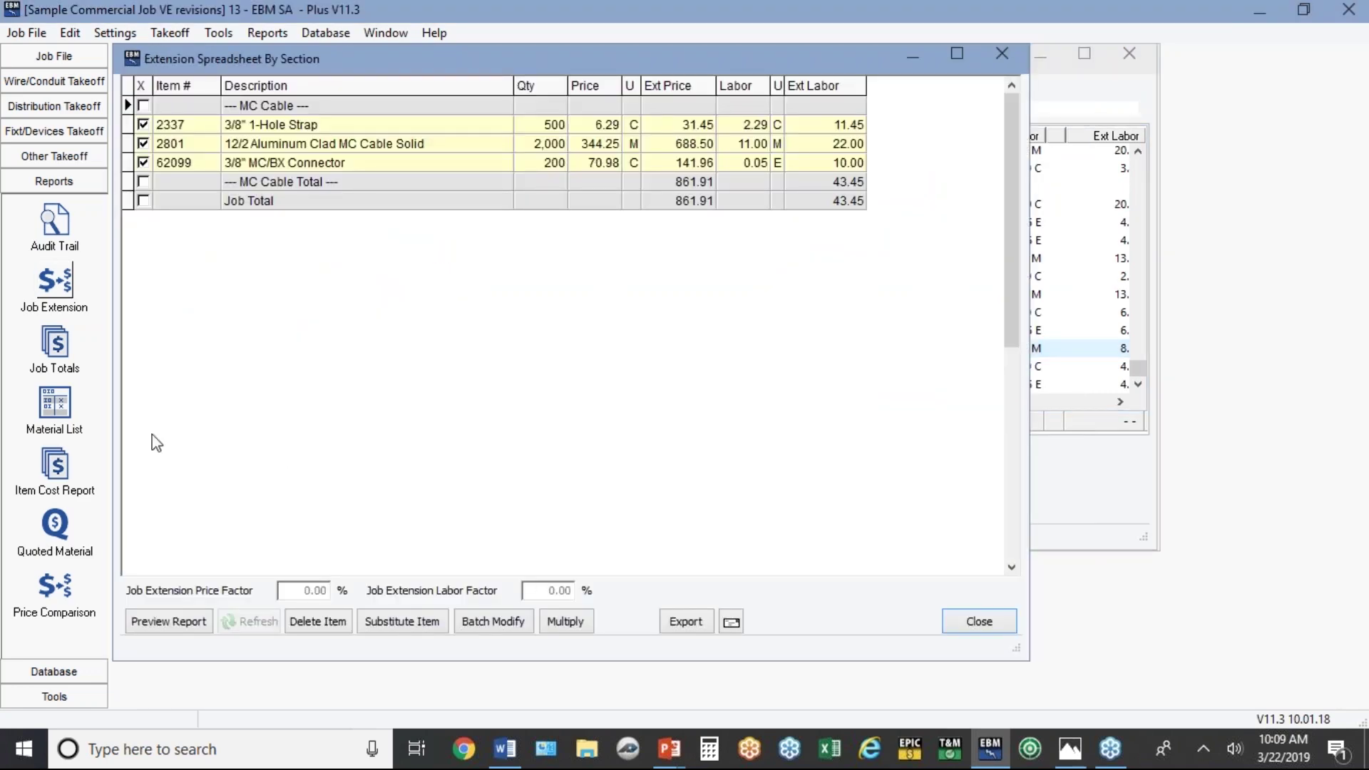
# Set the MC CABLE bid summary's job totals to 20% overhead and 15% profit for the entire job.
pyautogui.click(61, 354)
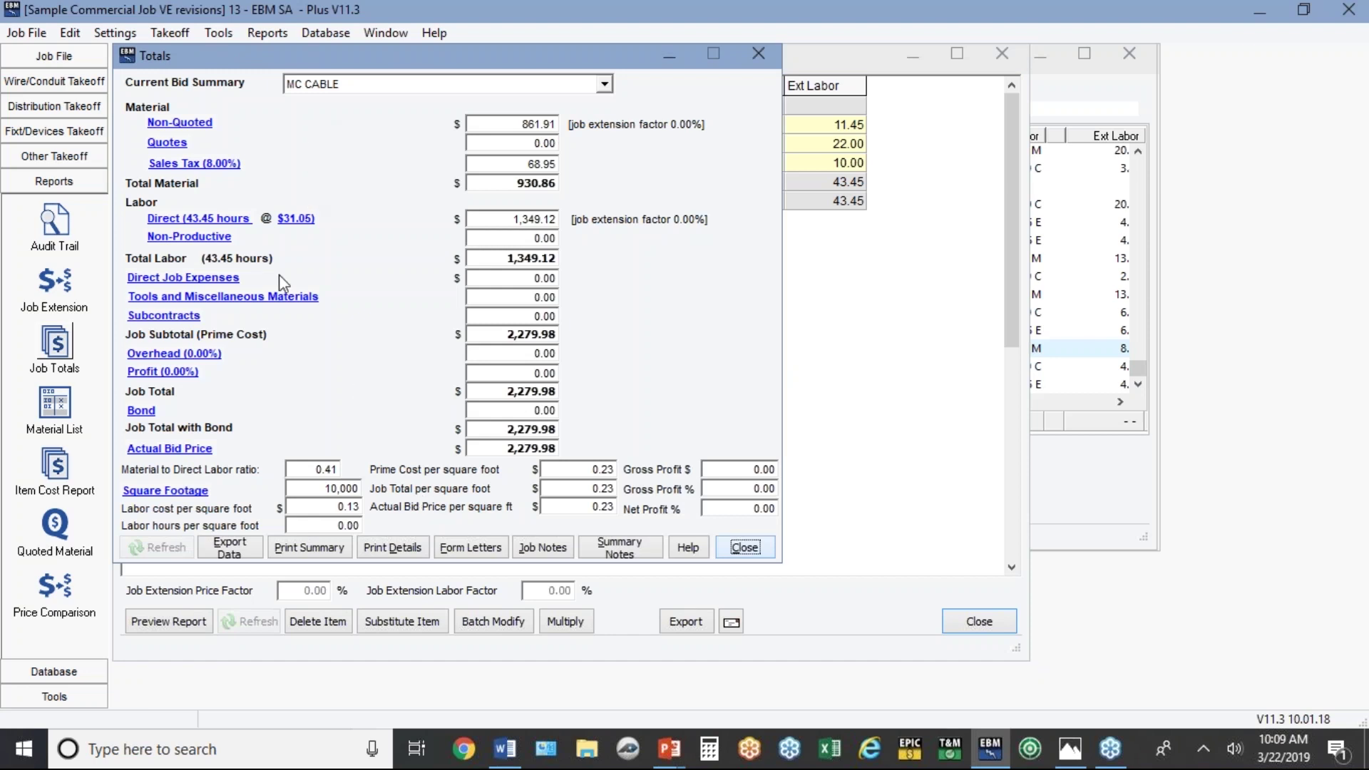
pyautogui.click(217, 354)
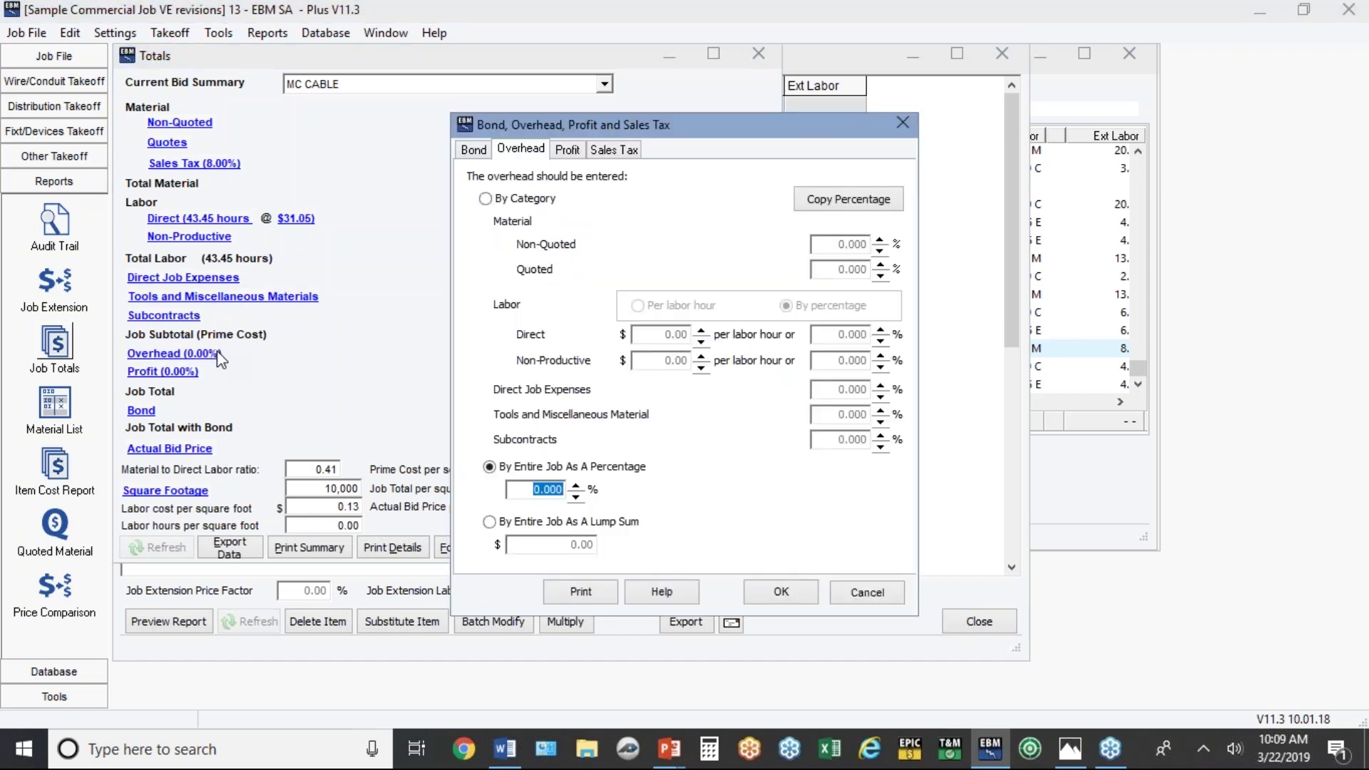
pyautogui.write('20')
pyautogui.click(563, 151)
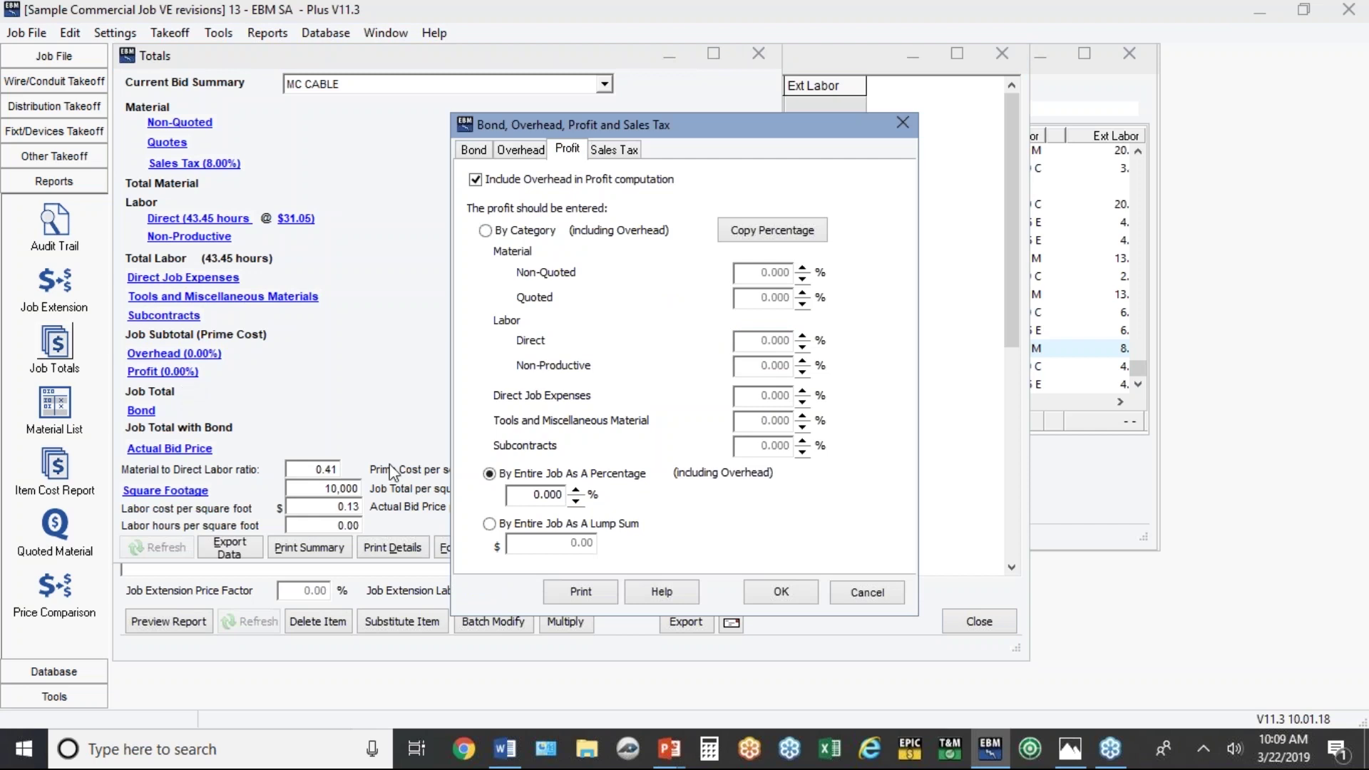
pyautogui.doubleClick(557, 492)
pyautogui.press('BackSpace')
pyautogui.click(796, 597)
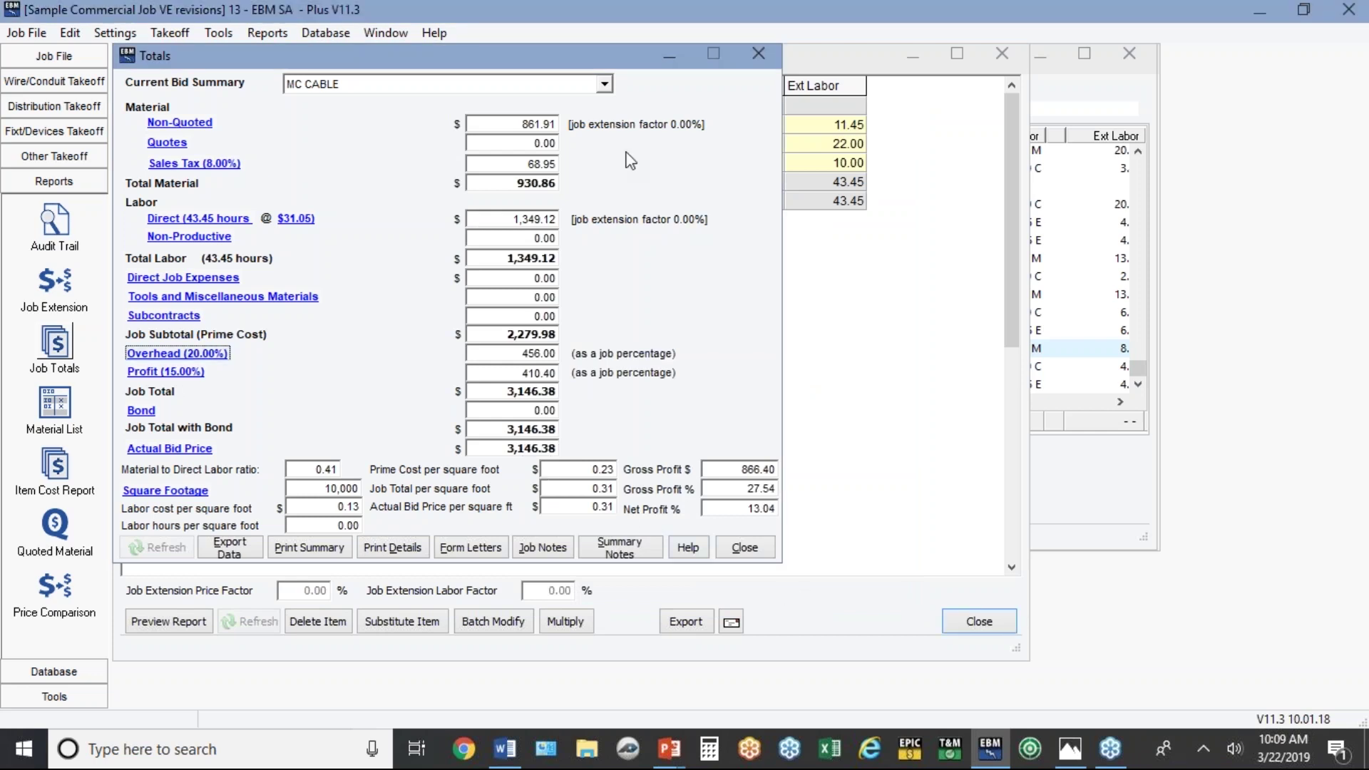
# Compare the job totals of the EMT bid summary with those of the MC CABLE bid summary.
pyautogui.click(604, 84)
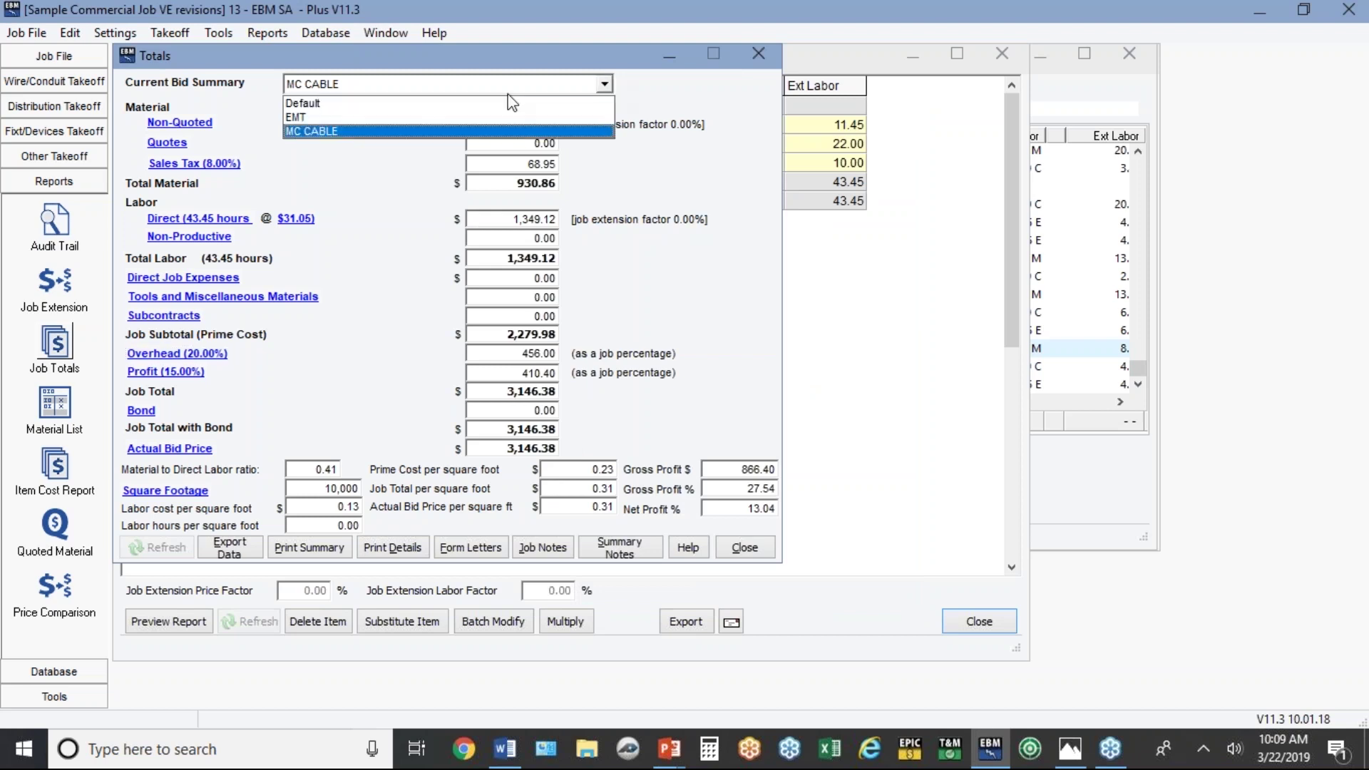
pyautogui.click(311, 113)
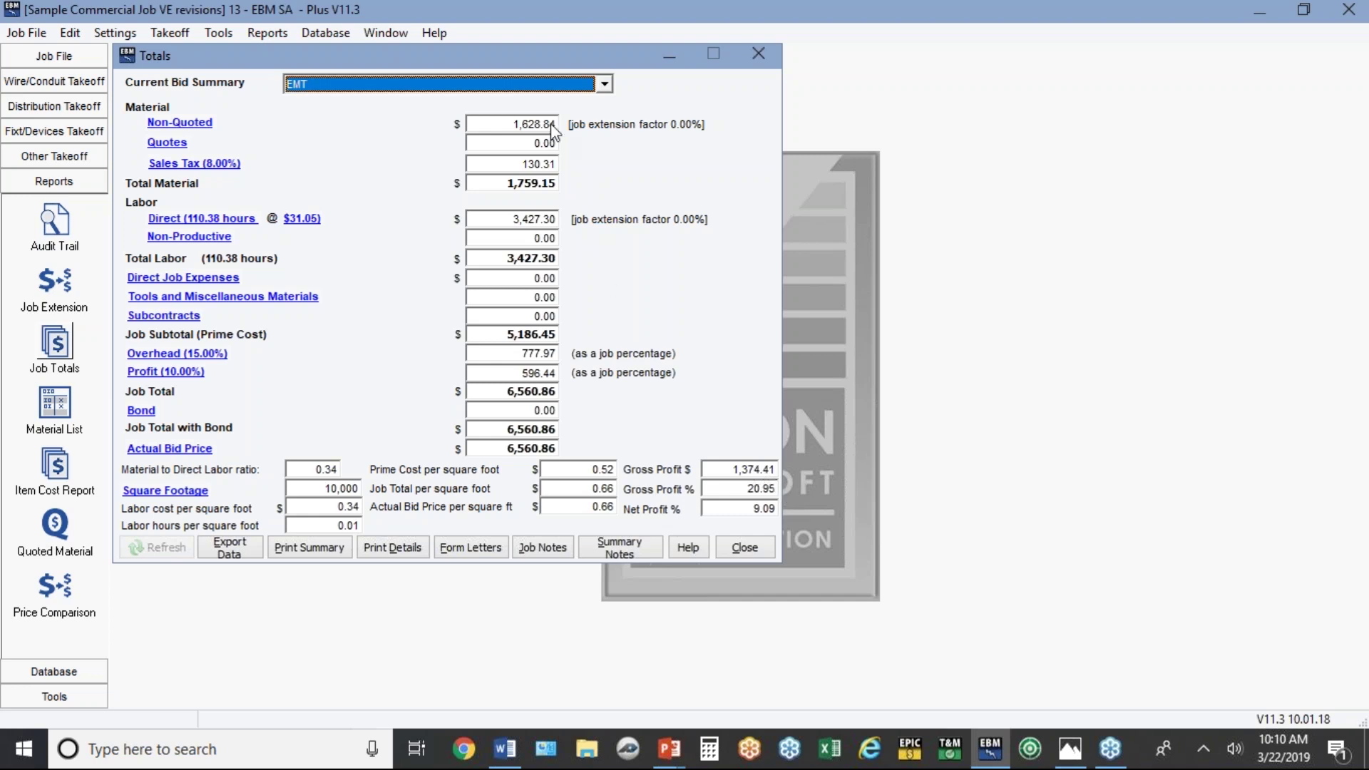
pyautogui.click(604, 84)
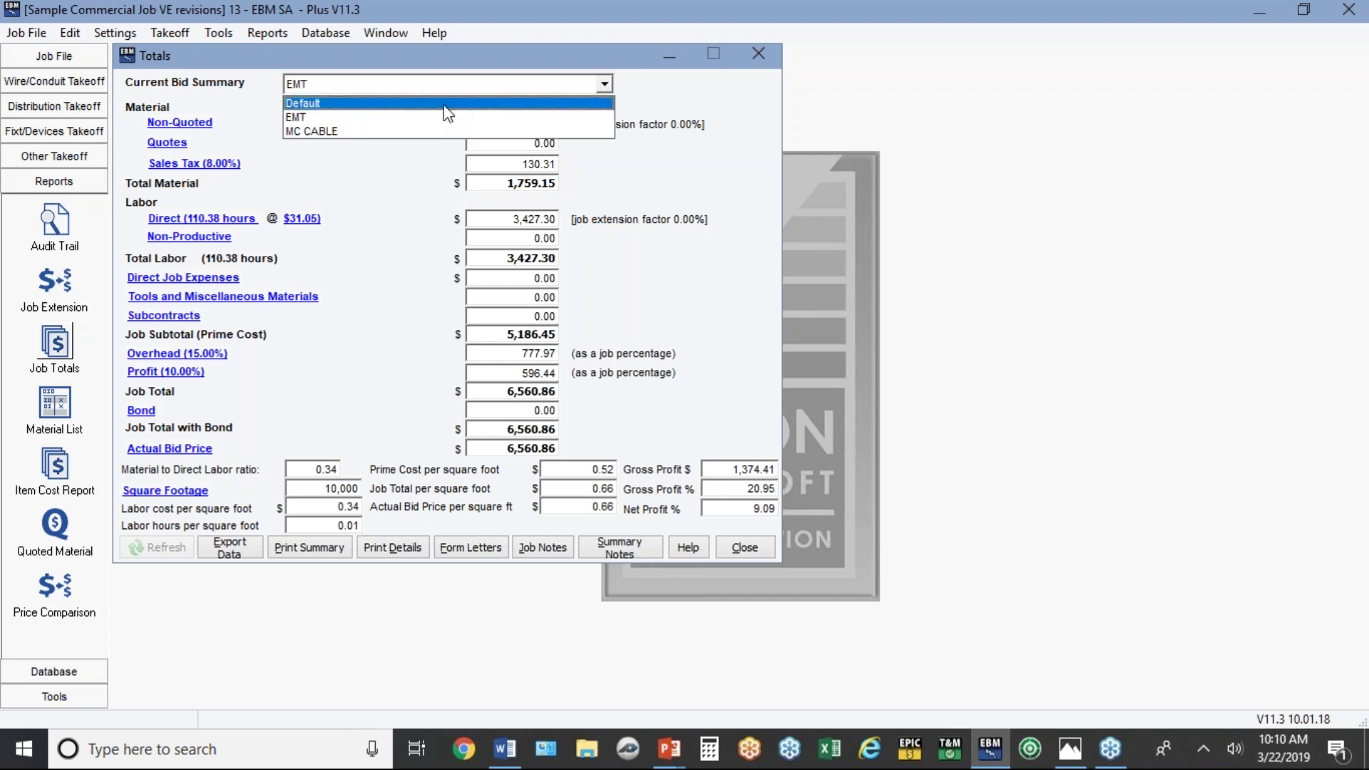
pyautogui.click(308, 128)
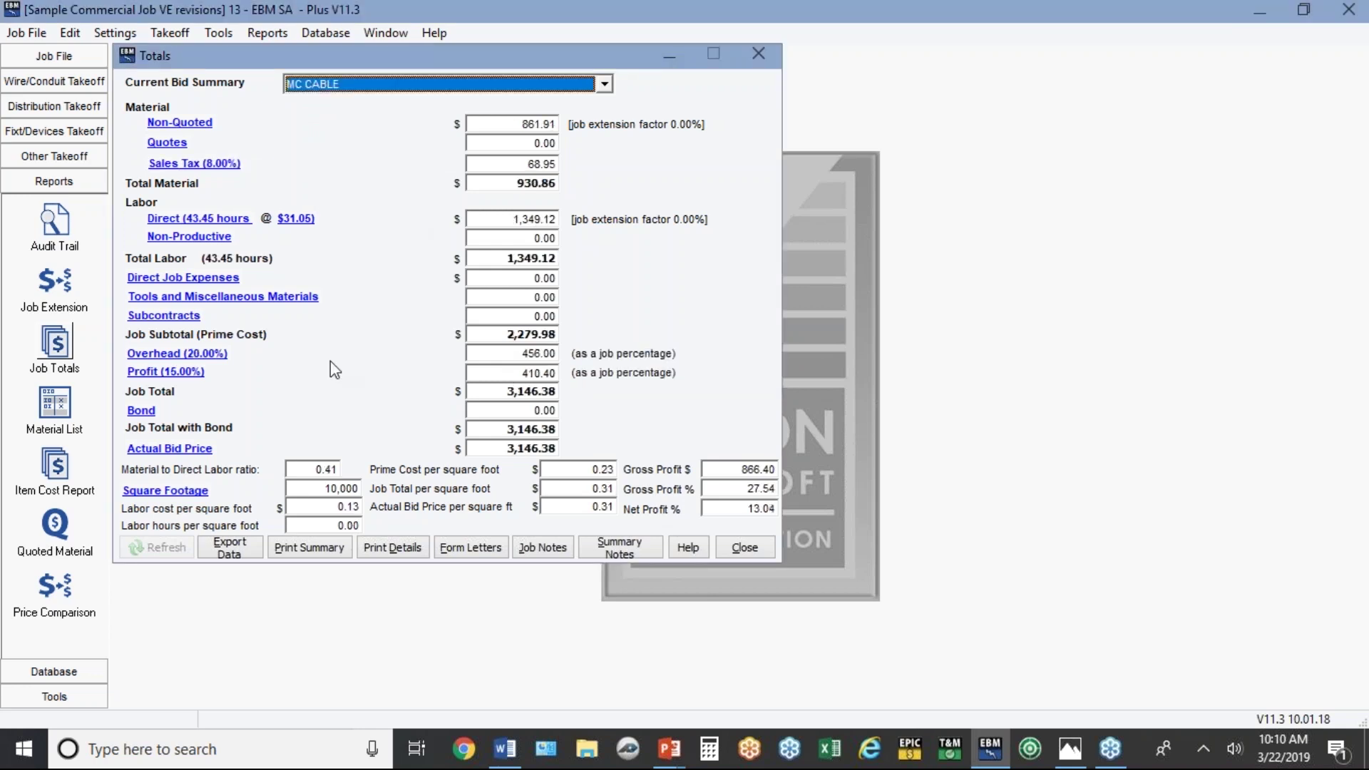
# Raise the MC CABLE bid summary's overhead to 25% of the entire job.
pyautogui.click(191, 356)
pyautogui.write('25')
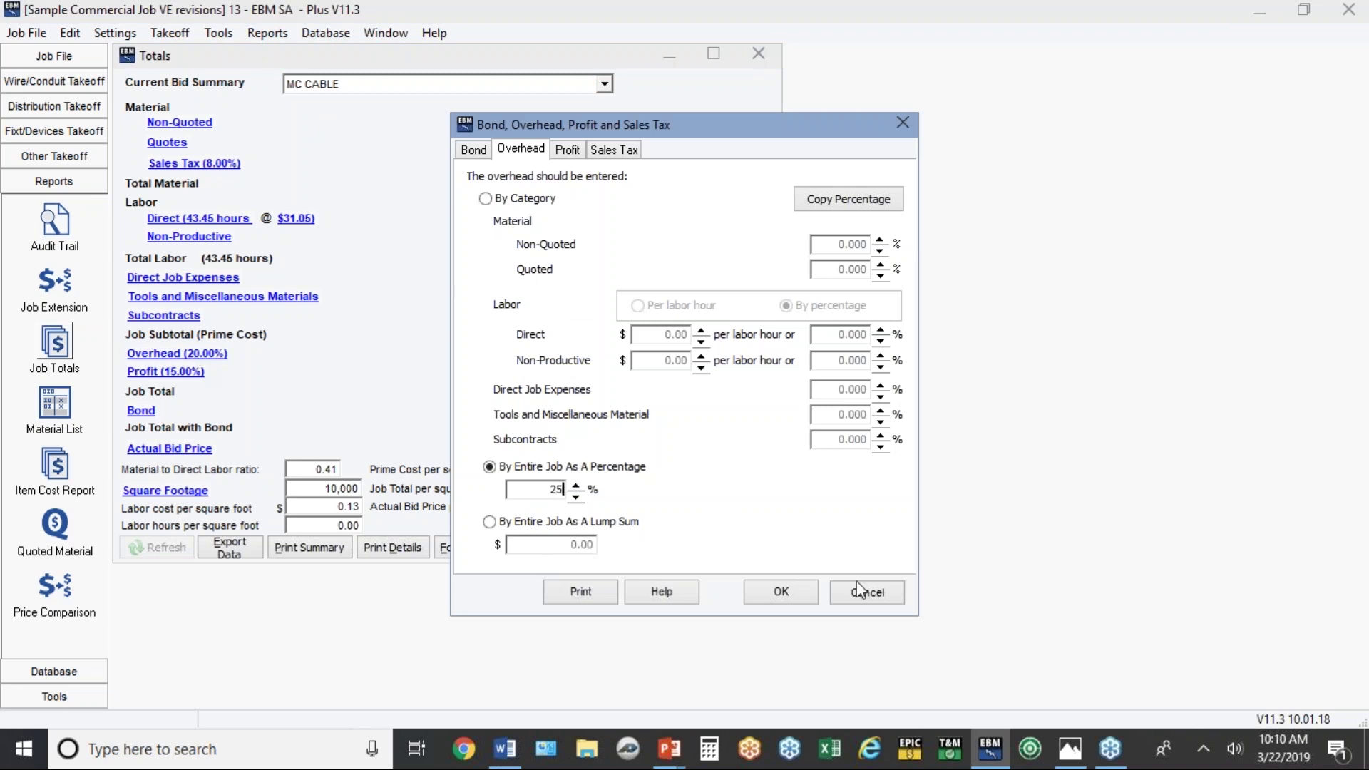
pyautogui.click(788, 596)
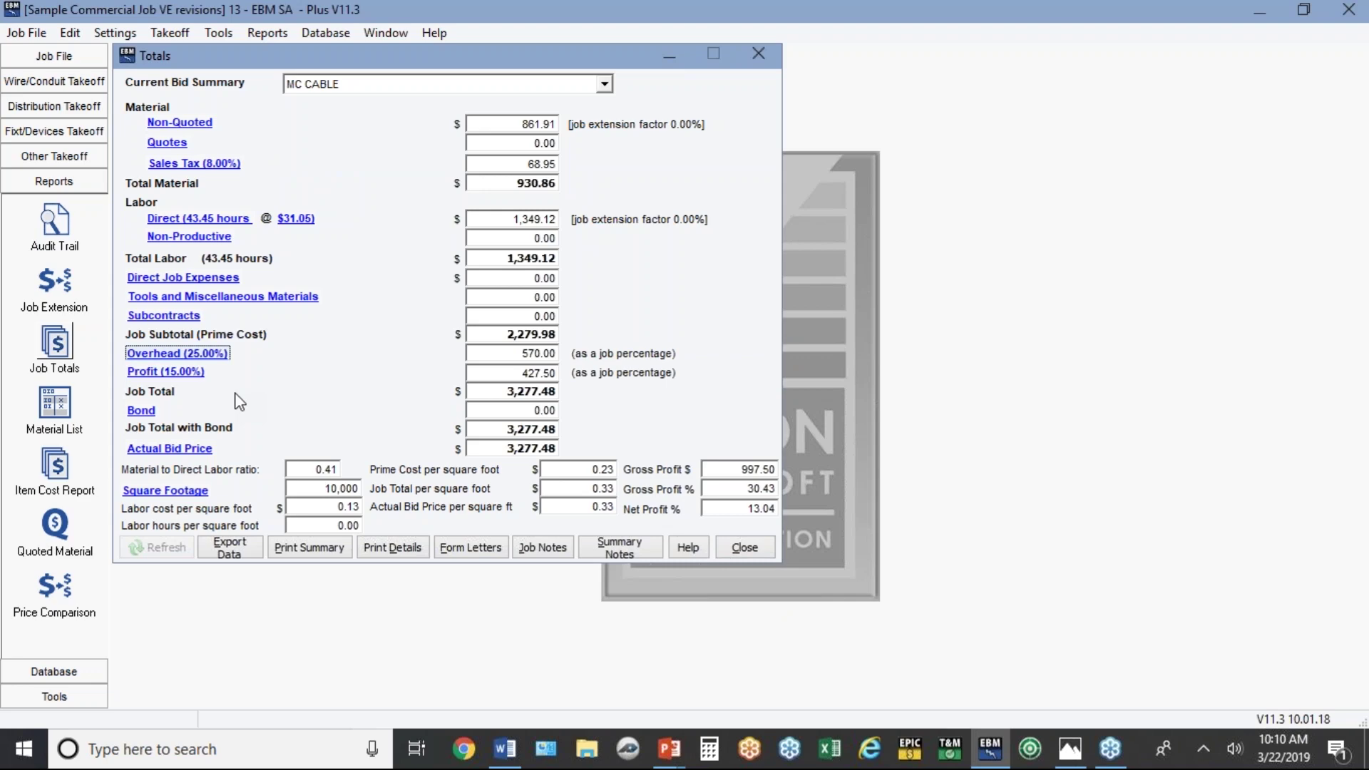
# Examine the feeder entries in the audit trail and check which section the P1A feeder belongs to.
pyautogui.click(69, 245)
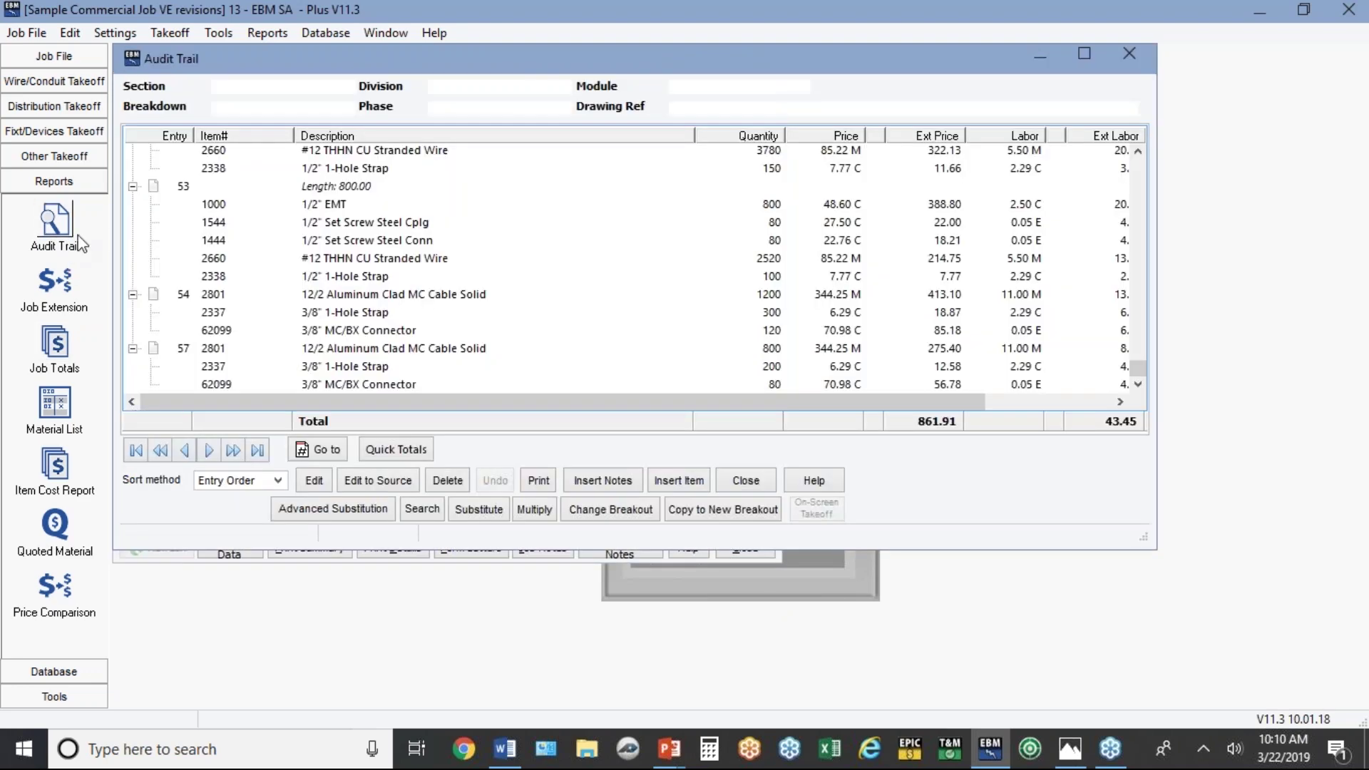
pyautogui.scroll(10, 404, 345)
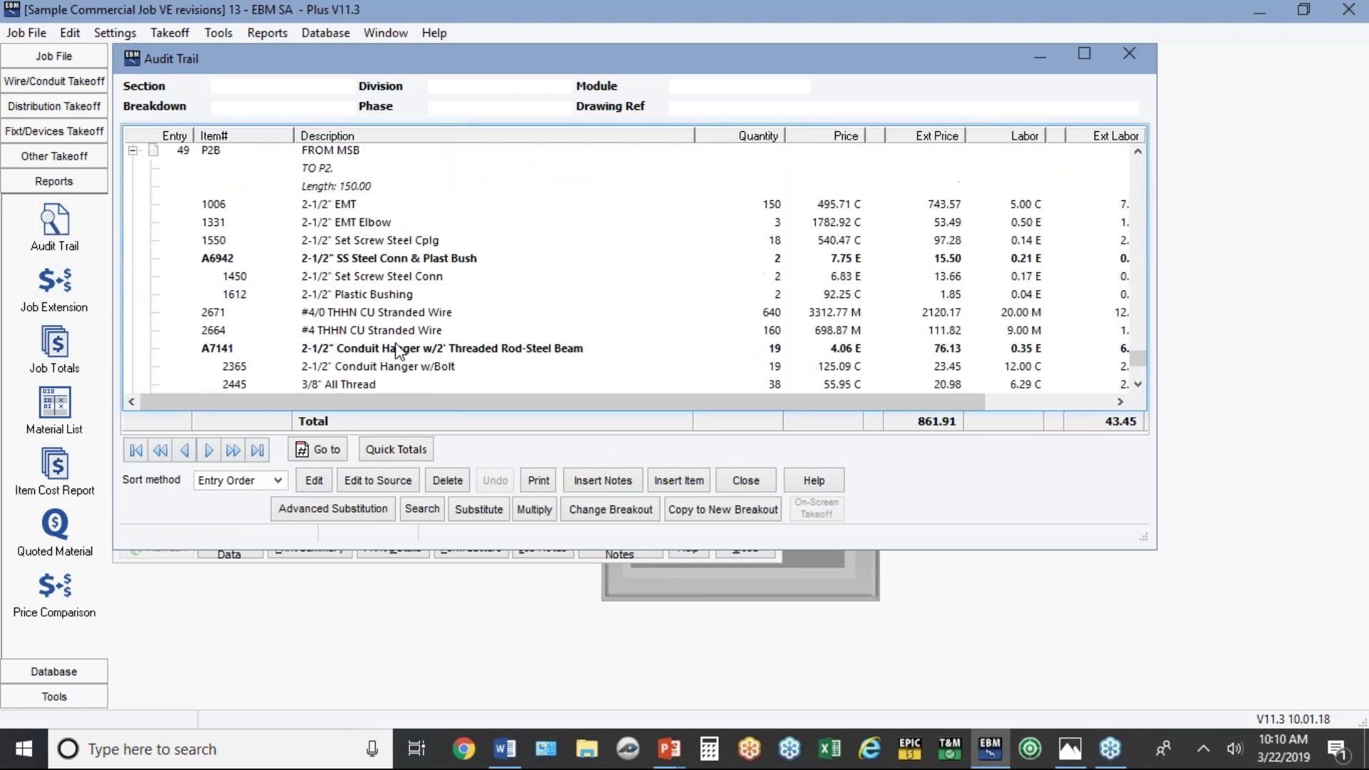
pyautogui.scroll(8, 399, 349)
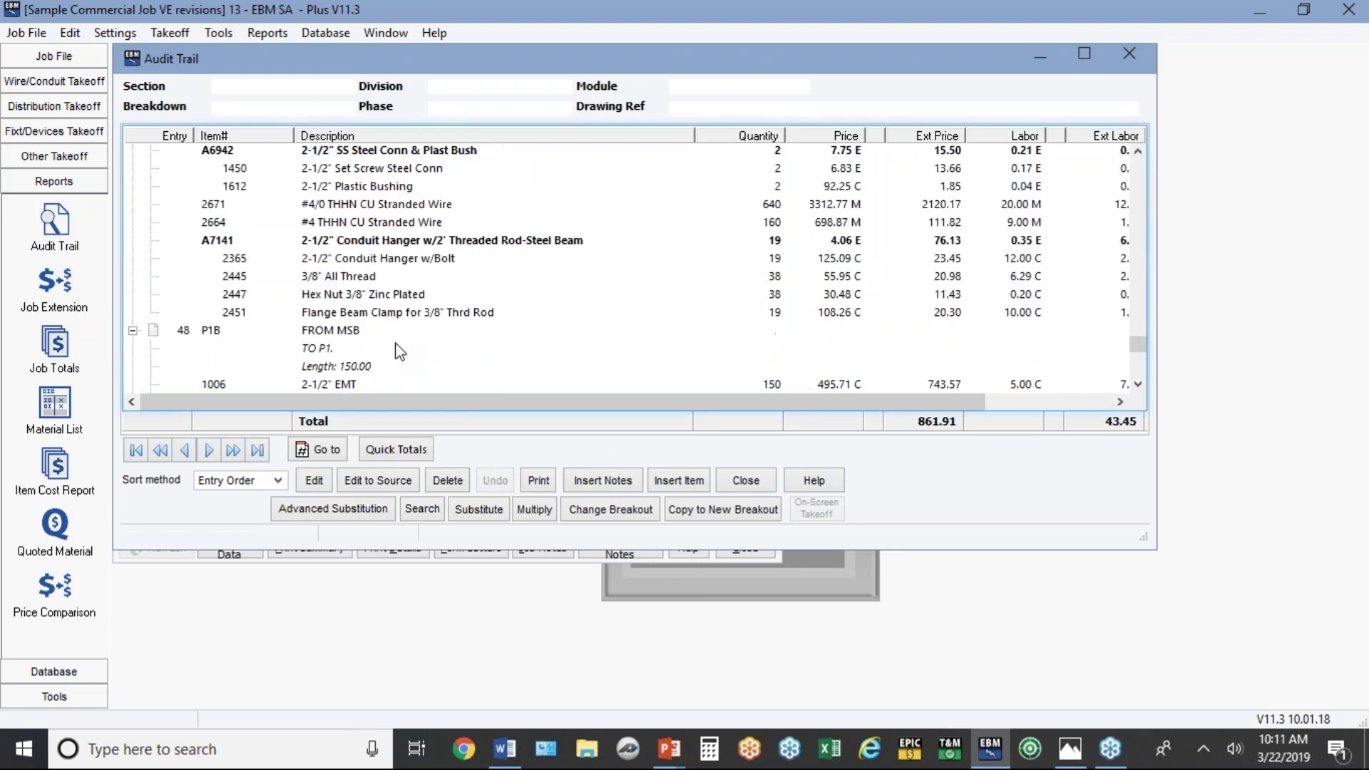
pyautogui.scroll(3, 400, 349)
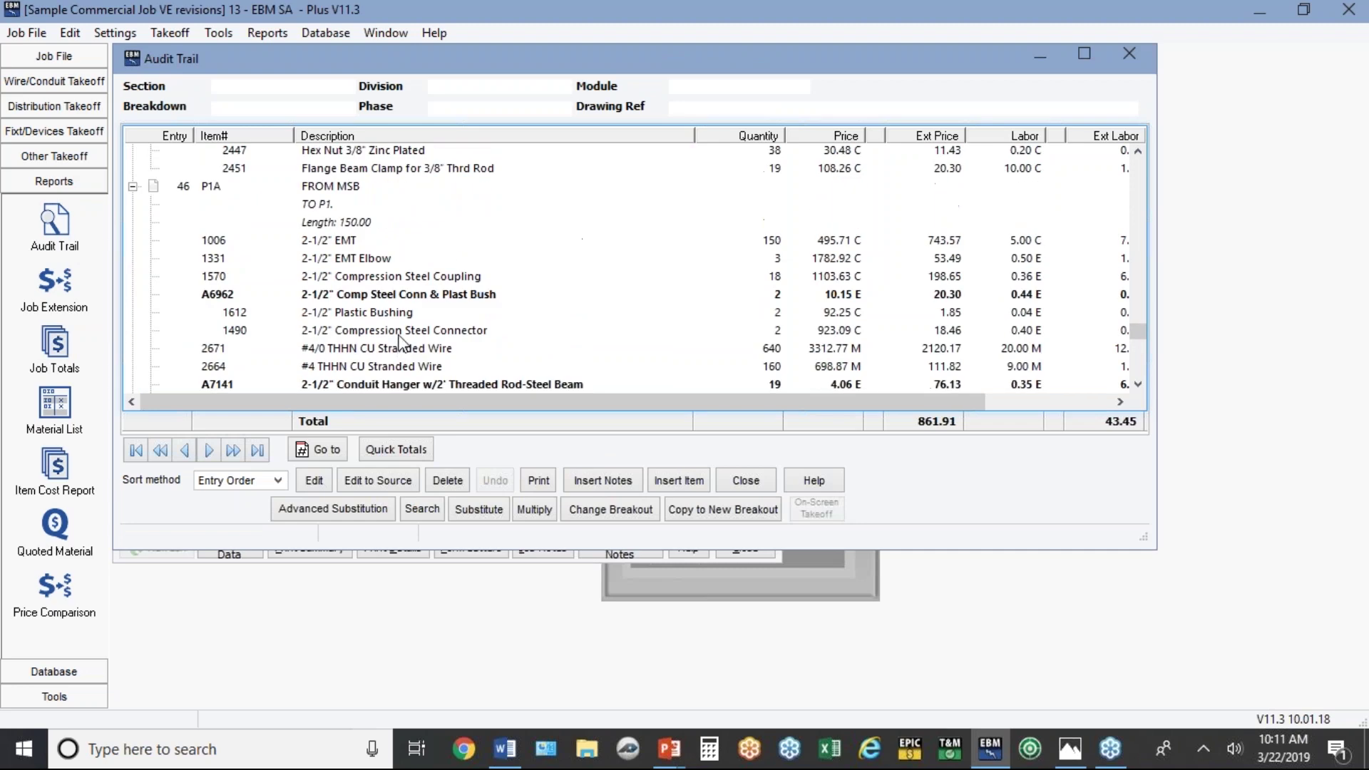
pyautogui.click(351, 187)
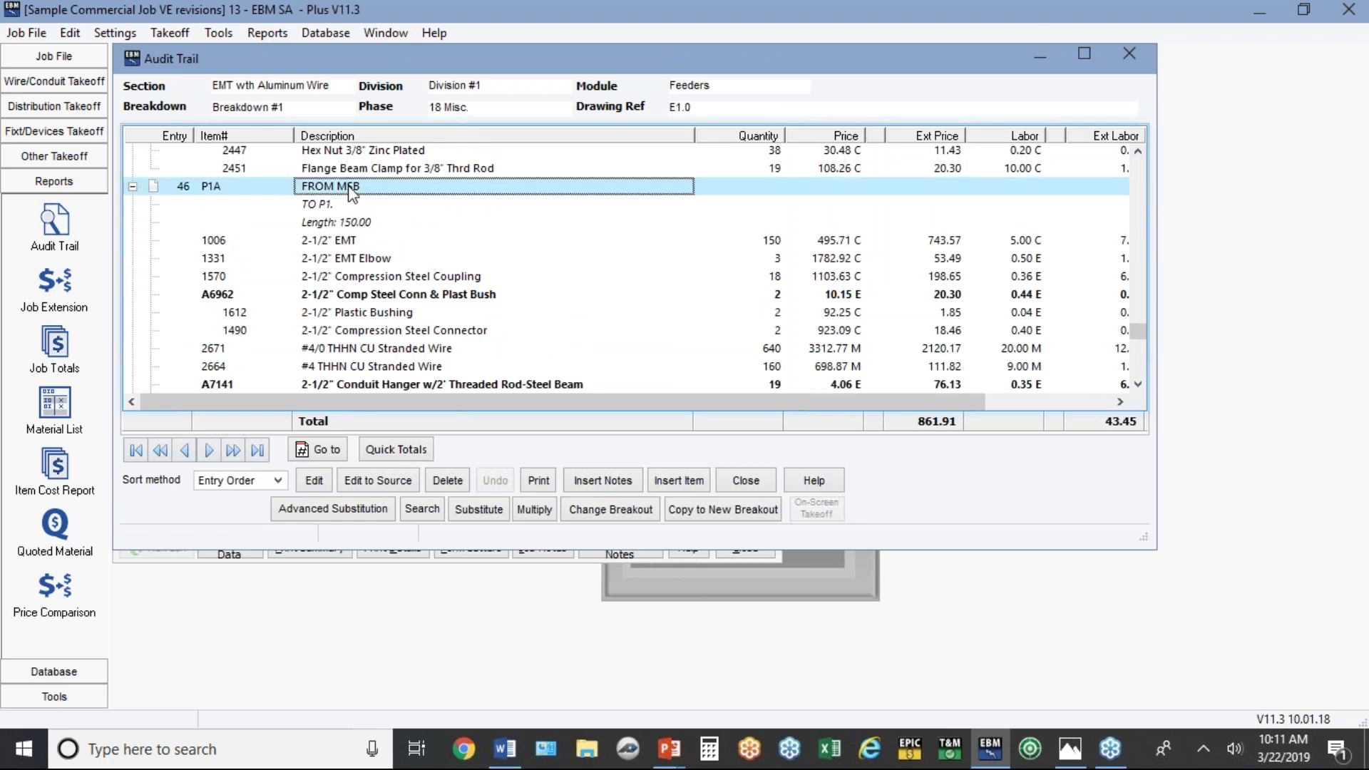
pyautogui.scroll(-1, 352, 193)
pyautogui.scroll(3, 353, 196)
pyautogui.scroll(-3, 360, 210)
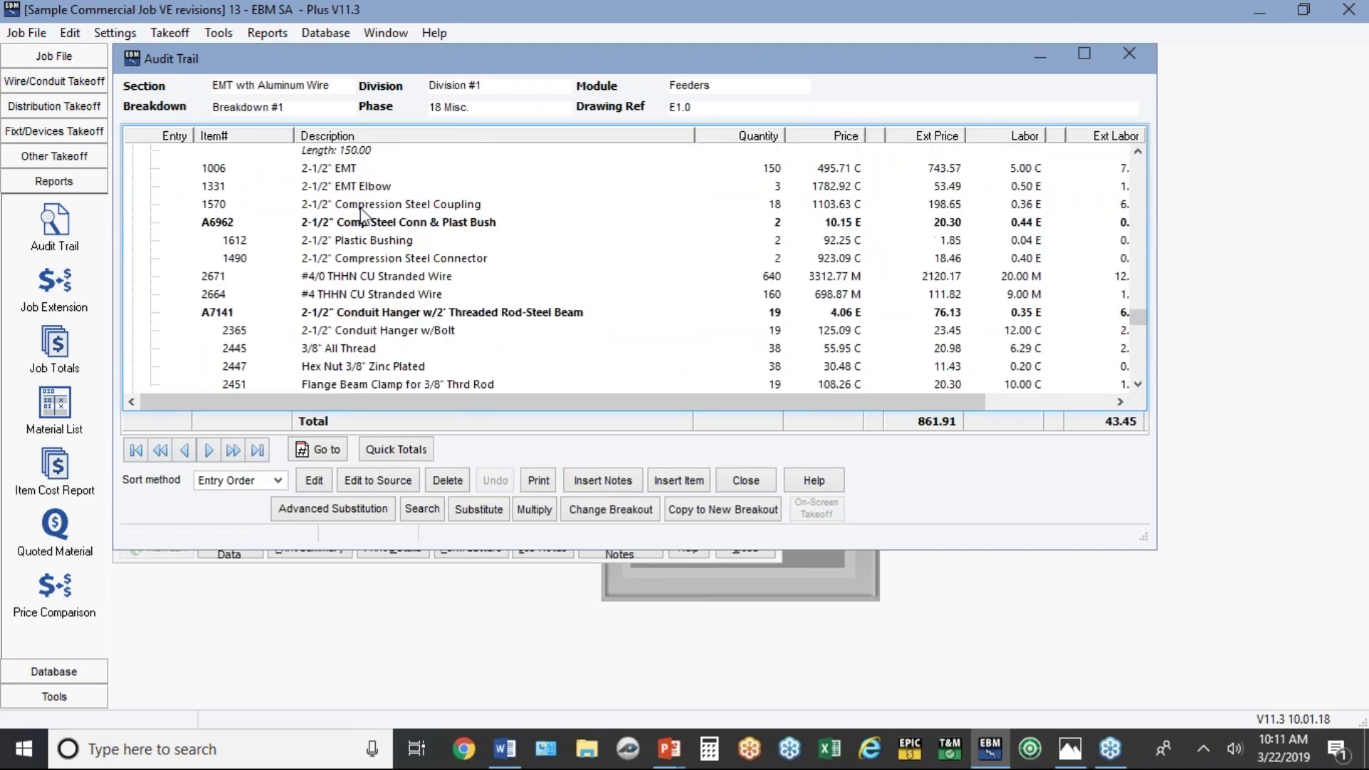
pyautogui.scroll(2, 361, 213)
# Review the source takeoff settings of the P1 feeder, entry 44, and close them without changes.
pyautogui.click(354, 223)
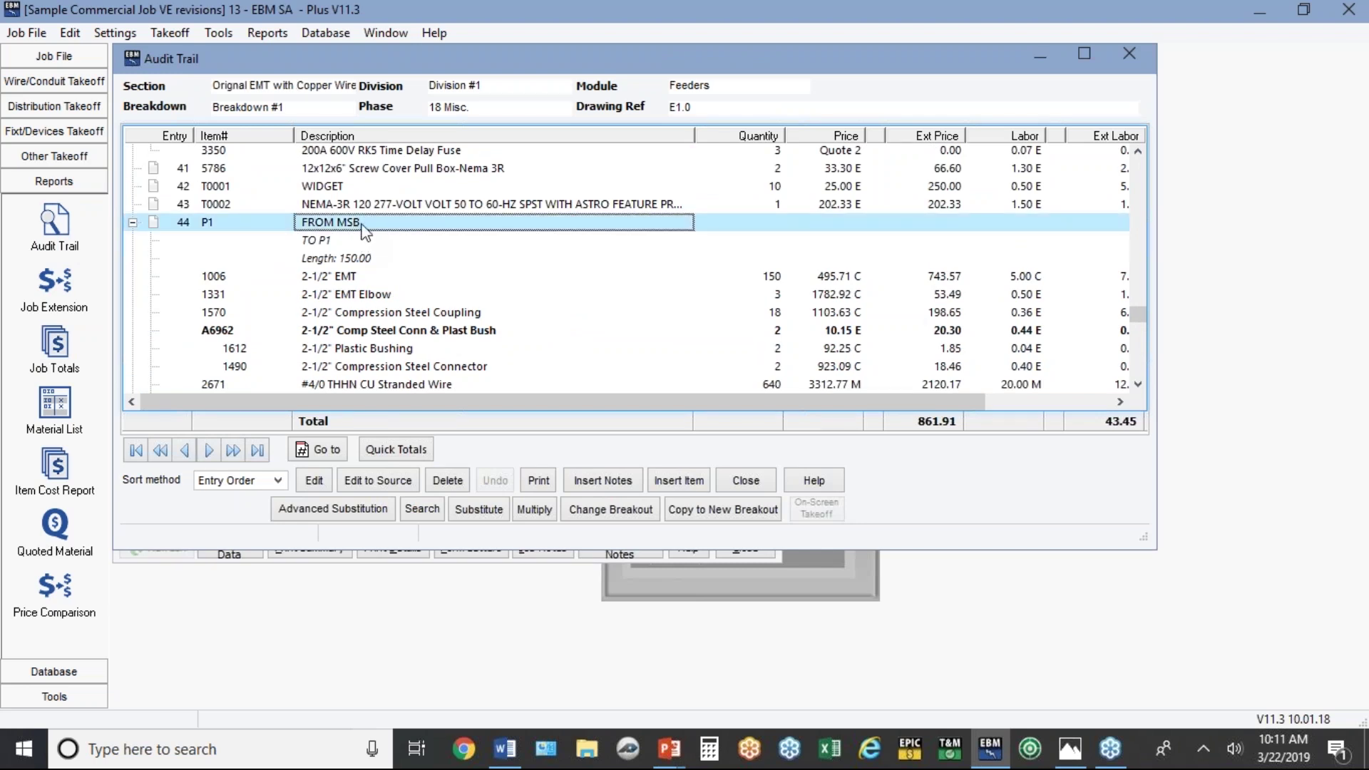
pyautogui.click(397, 477)
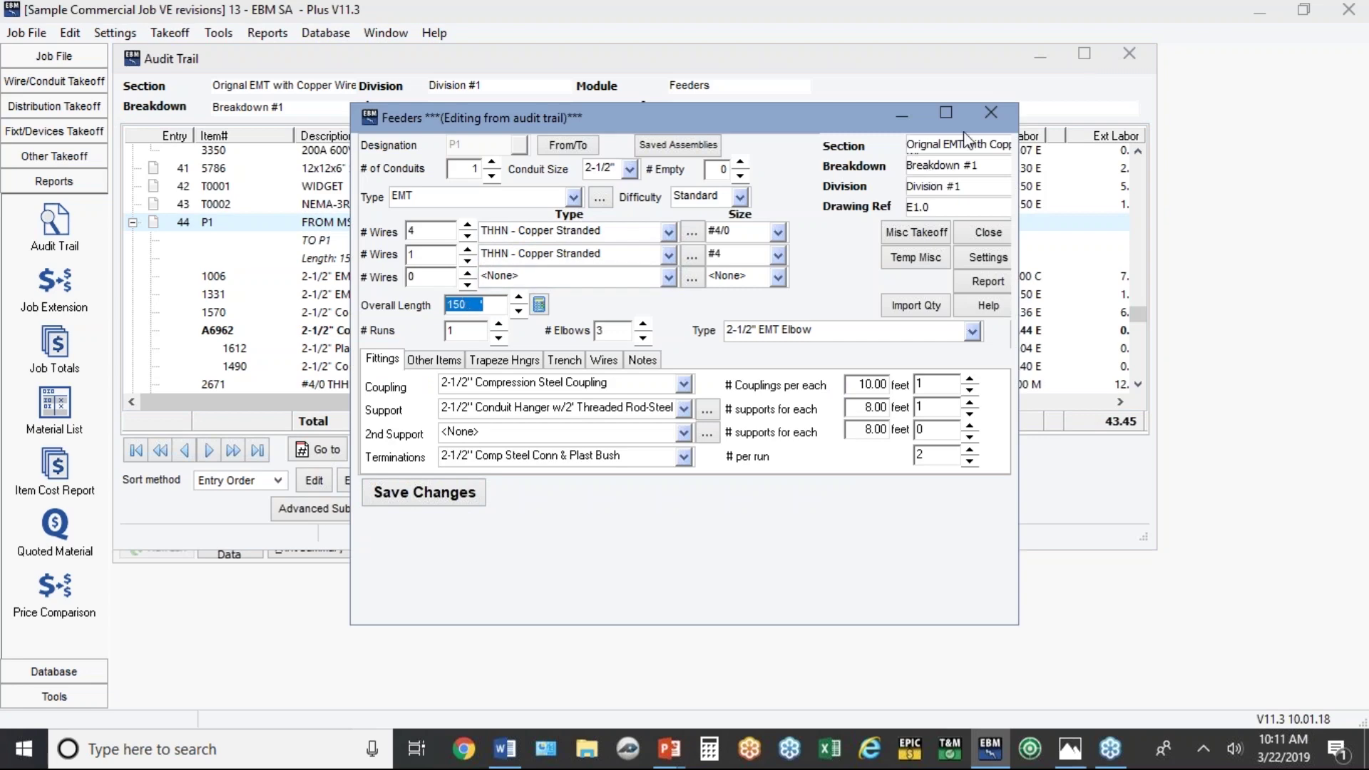
pyautogui.click(992, 114)
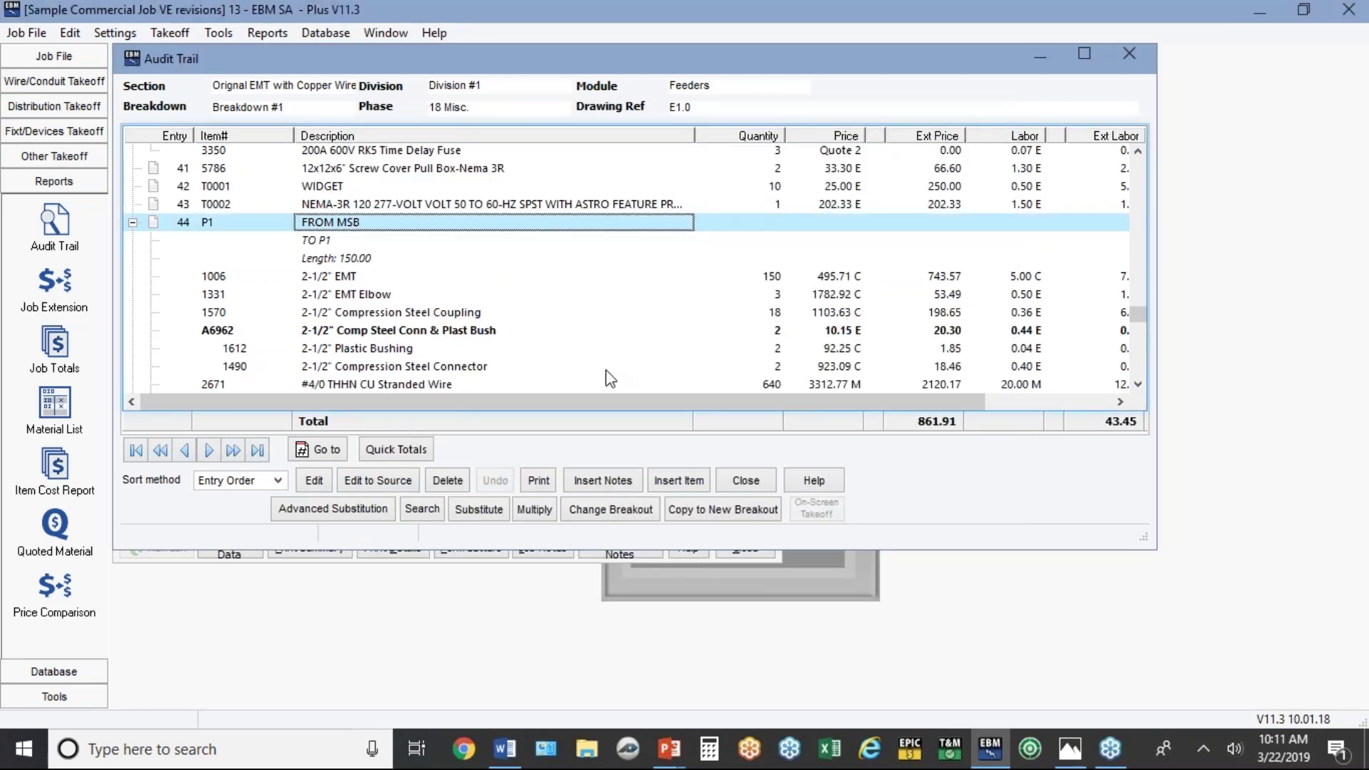
# Select the P1A feeder, entry 46 in the EMT with aluminum wire section, together with all of its items.
pyautogui.scroll(-2, 602, 371)
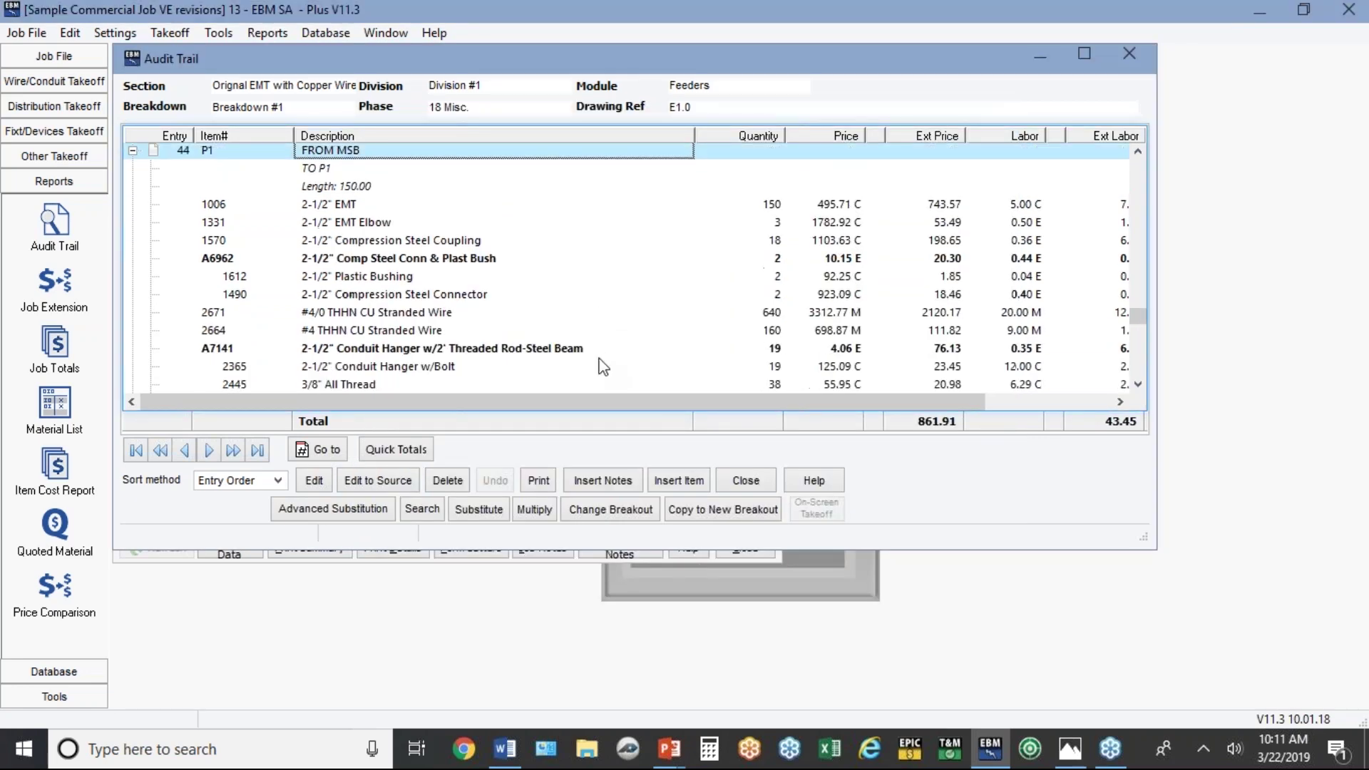
pyautogui.scroll(-4, 599, 359)
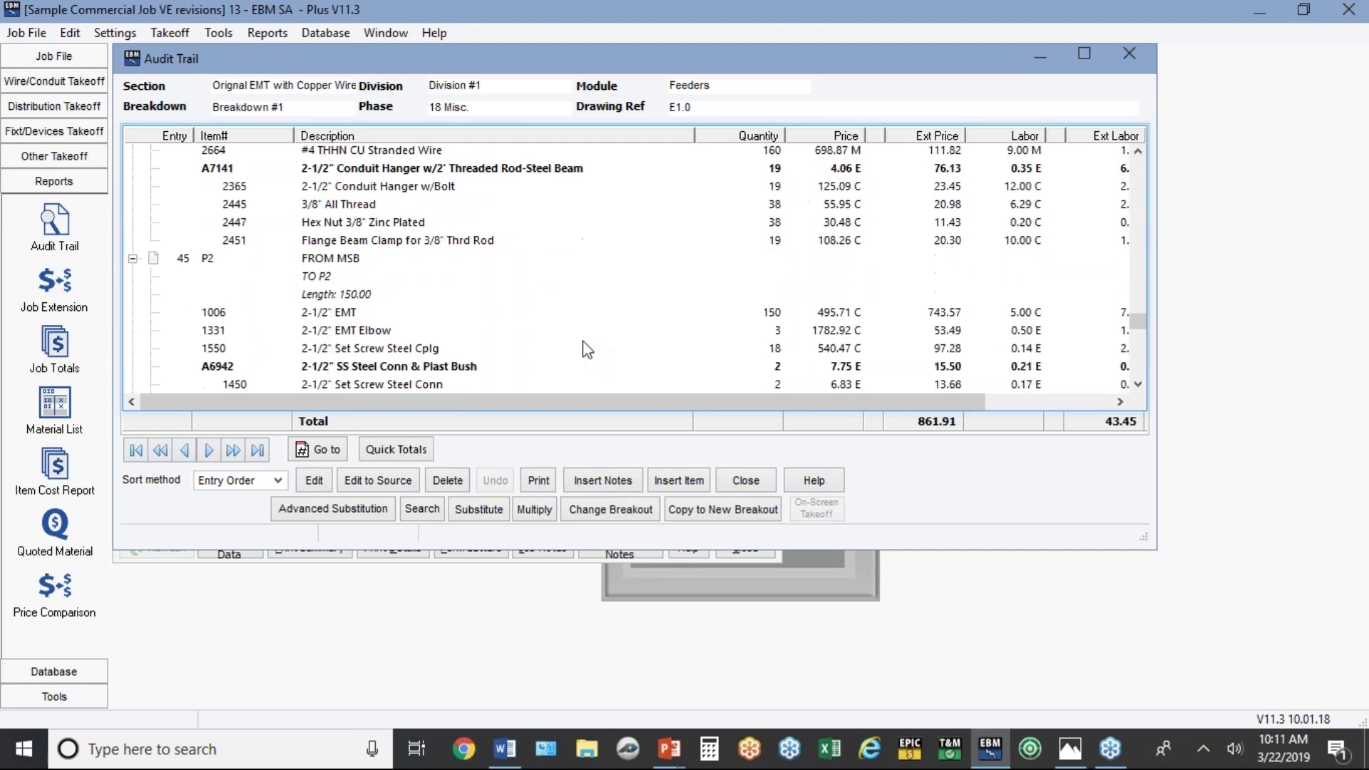
pyautogui.scroll(-5, 343, 267)
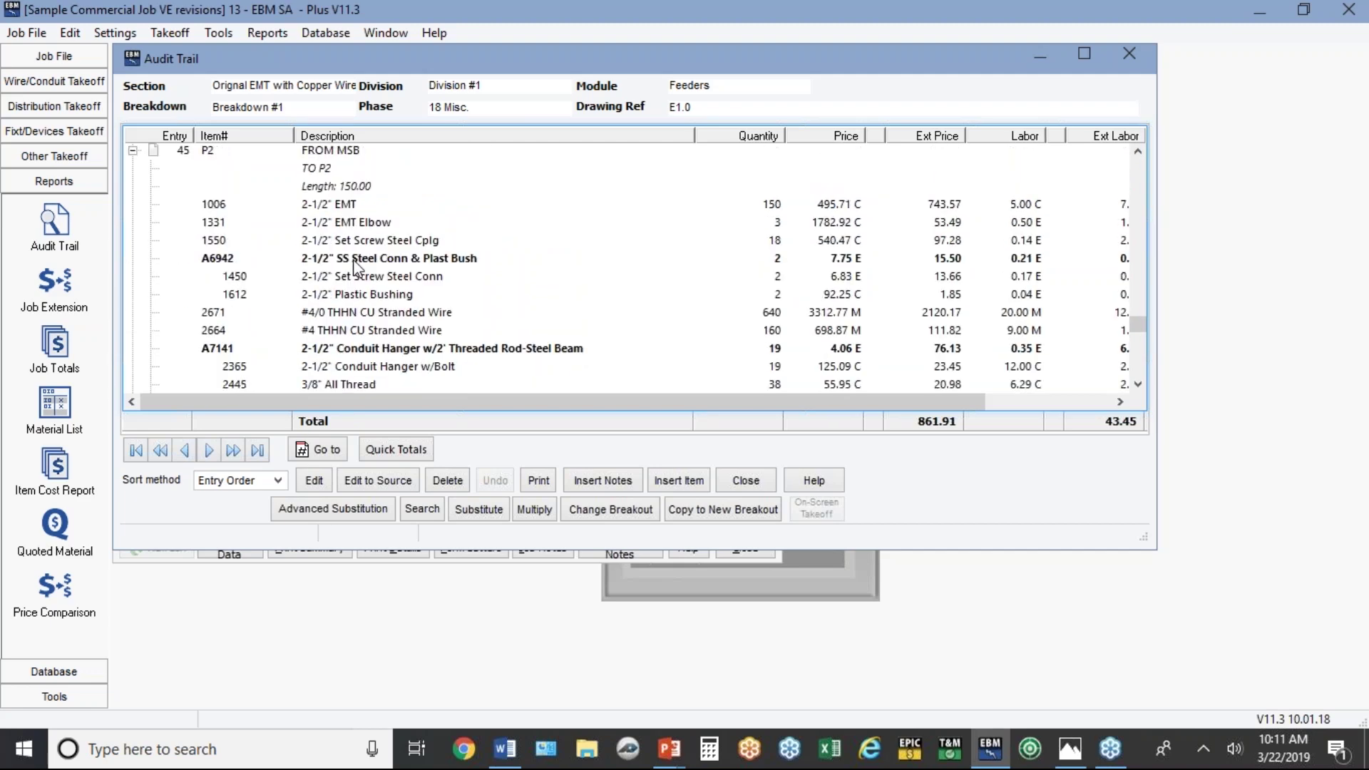
pyautogui.click(318, 332)
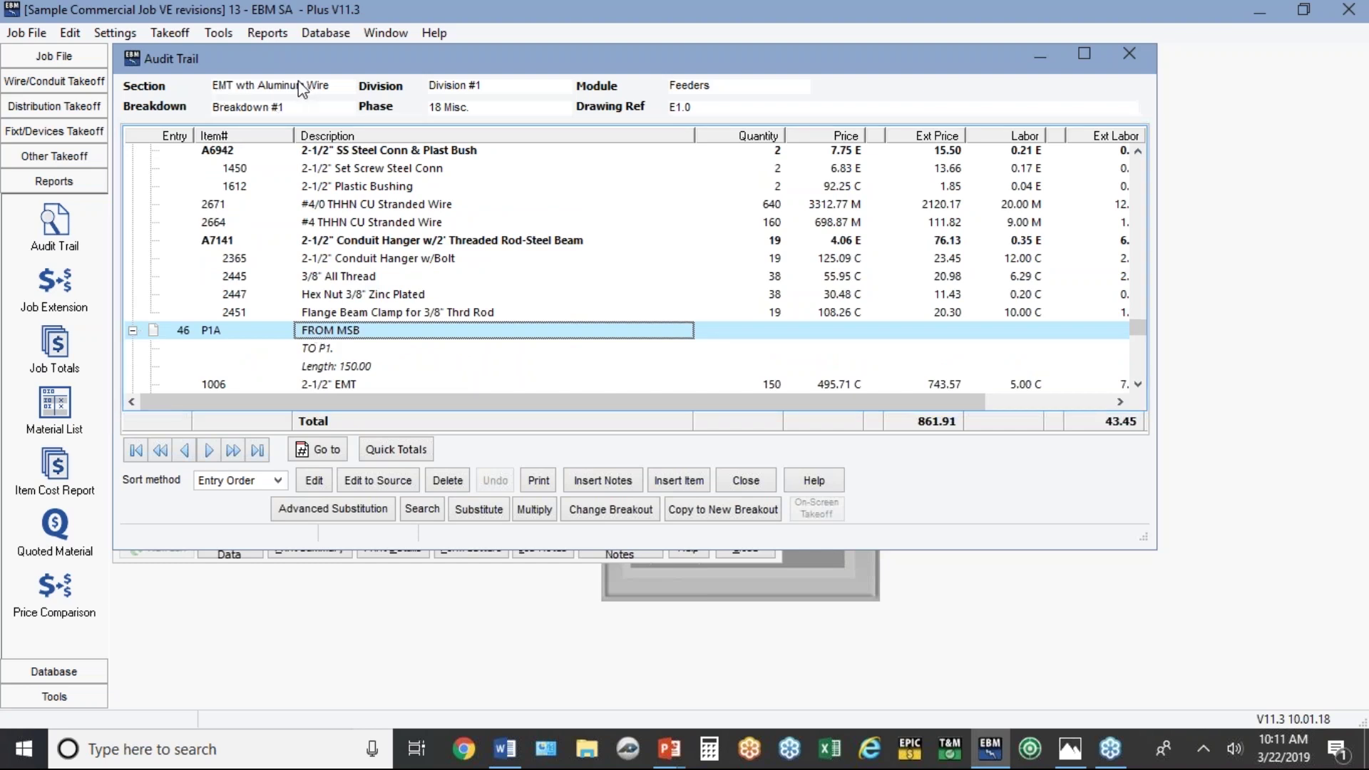
pyautogui.scroll(-3, 515, 311)
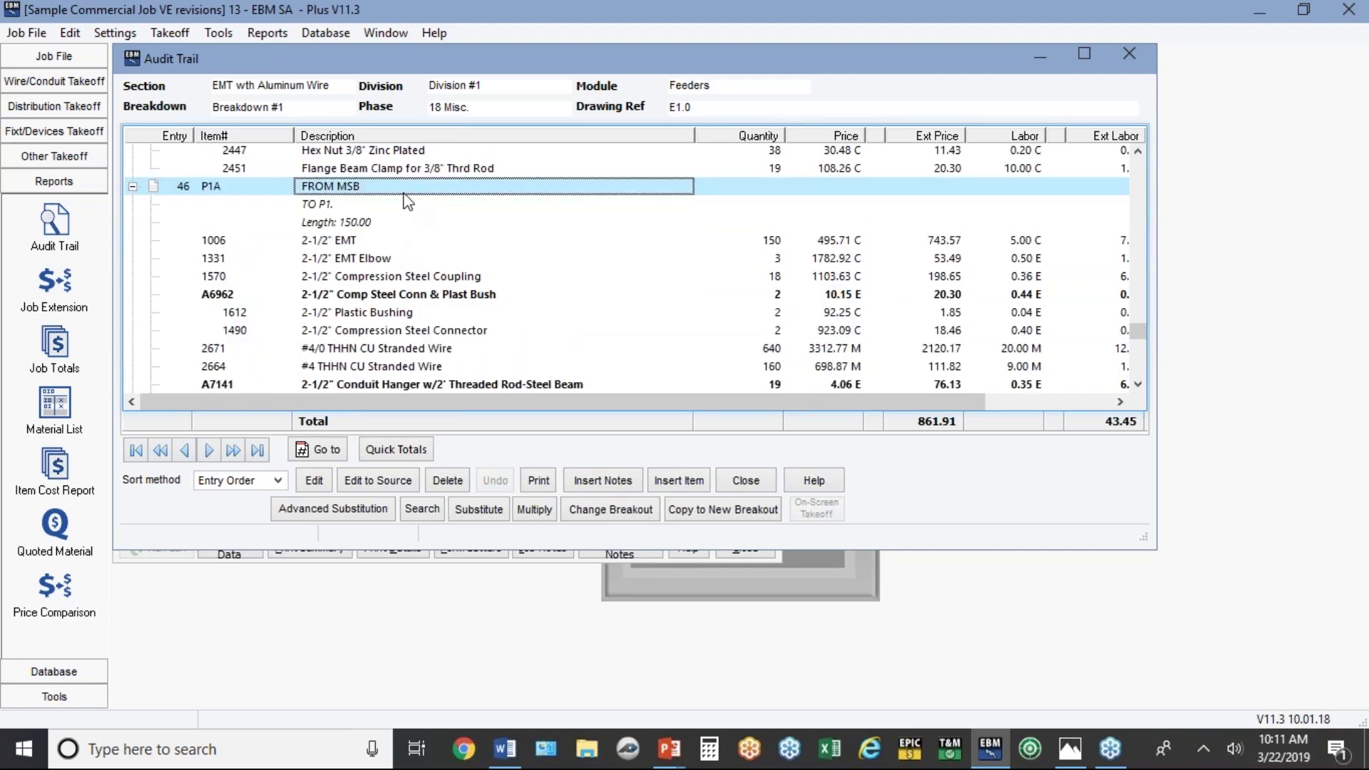
pyautogui.scroll(-3, 399, 210)
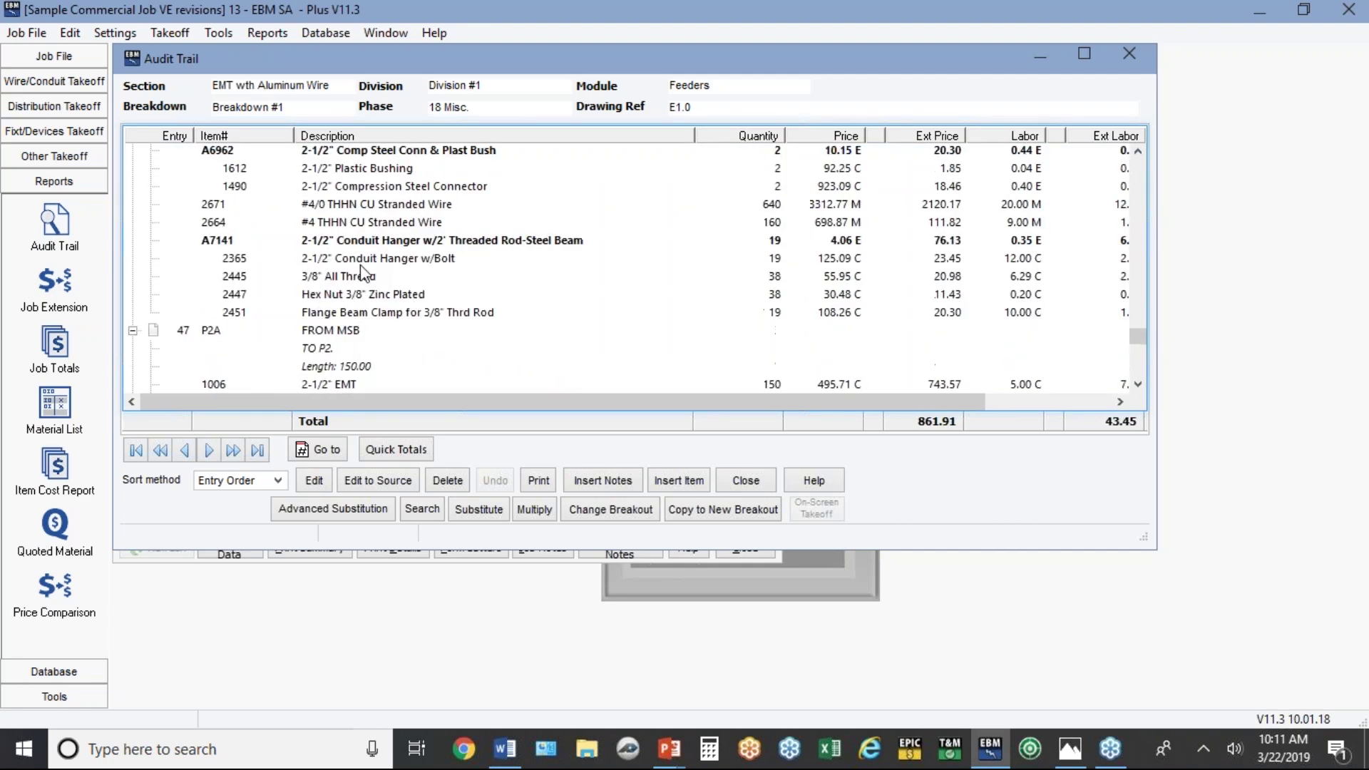
pyautogui.keyDown('shift'); pyautogui.click(341, 315); pyautogui.keyUp('shift')
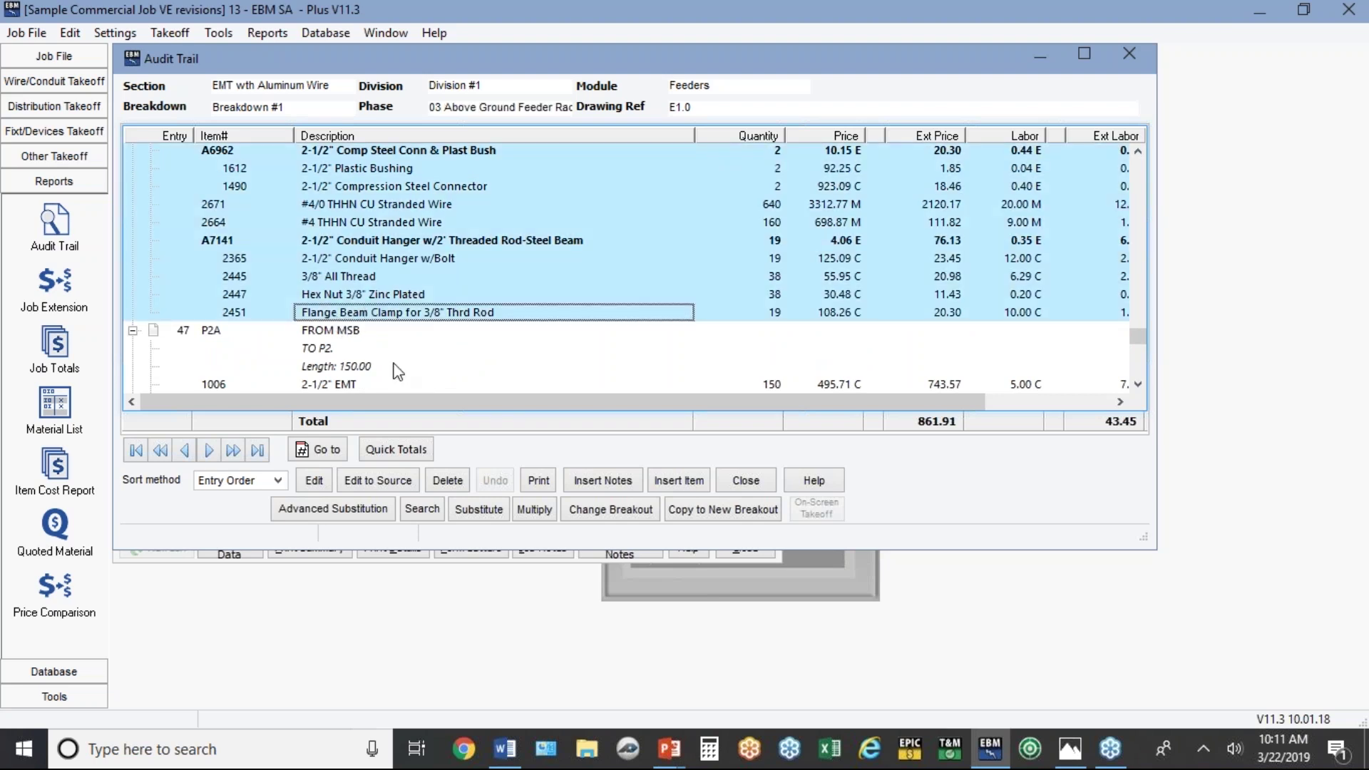
# Begin an advanced substitution converting the type of conduit, wire or fittings for only the selected P1A entries, with fittings changed.
pyautogui.click(355, 509)
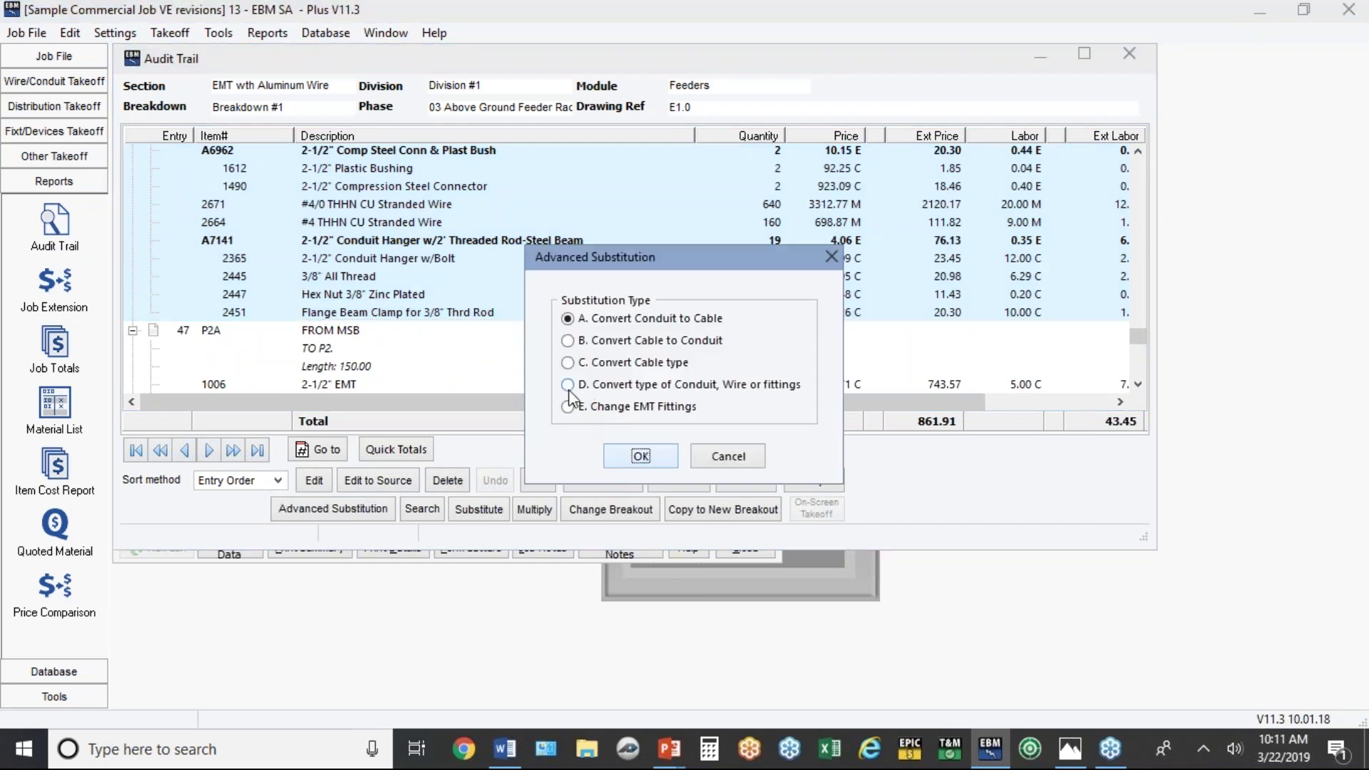
pyautogui.click(569, 387)
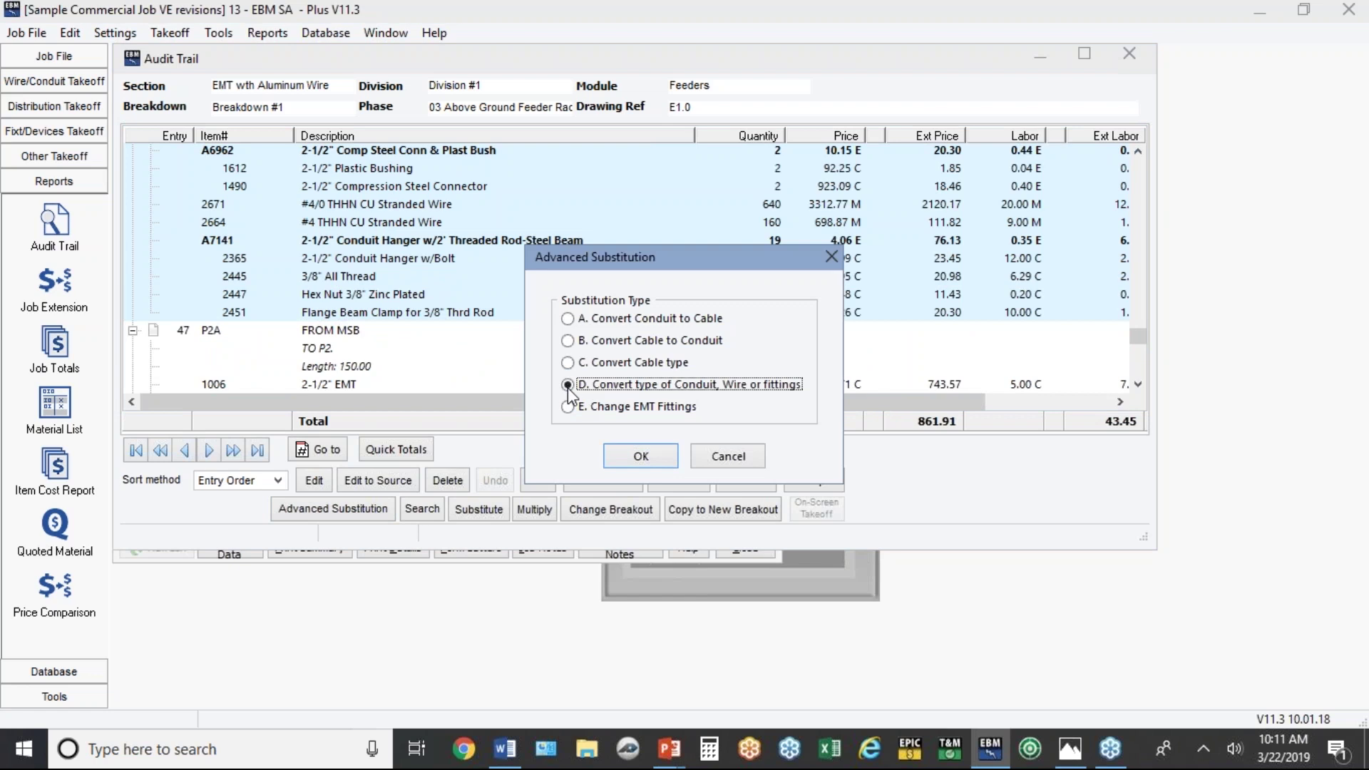
pyautogui.click(626, 455)
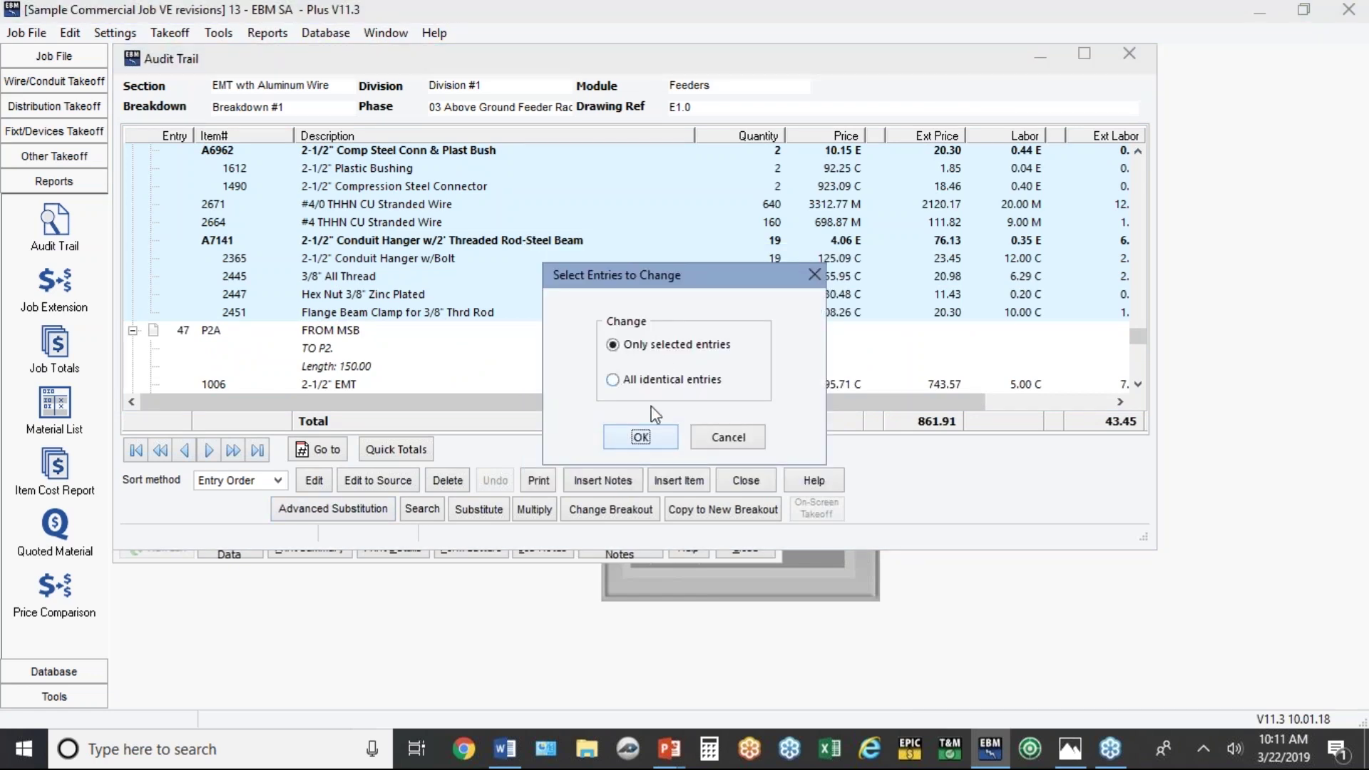
pyautogui.click(642, 437)
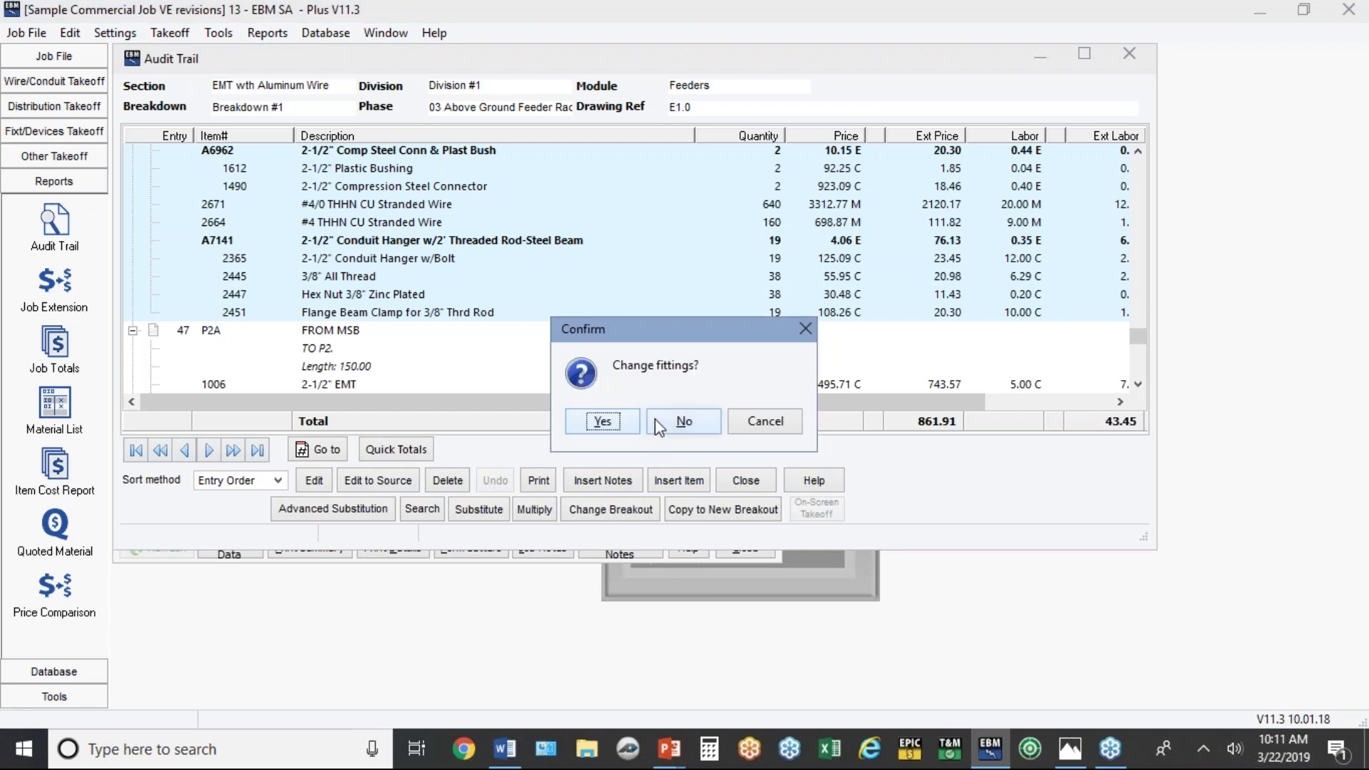
pyautogui.click(619, 423)
pyautogui.click(617, 426)
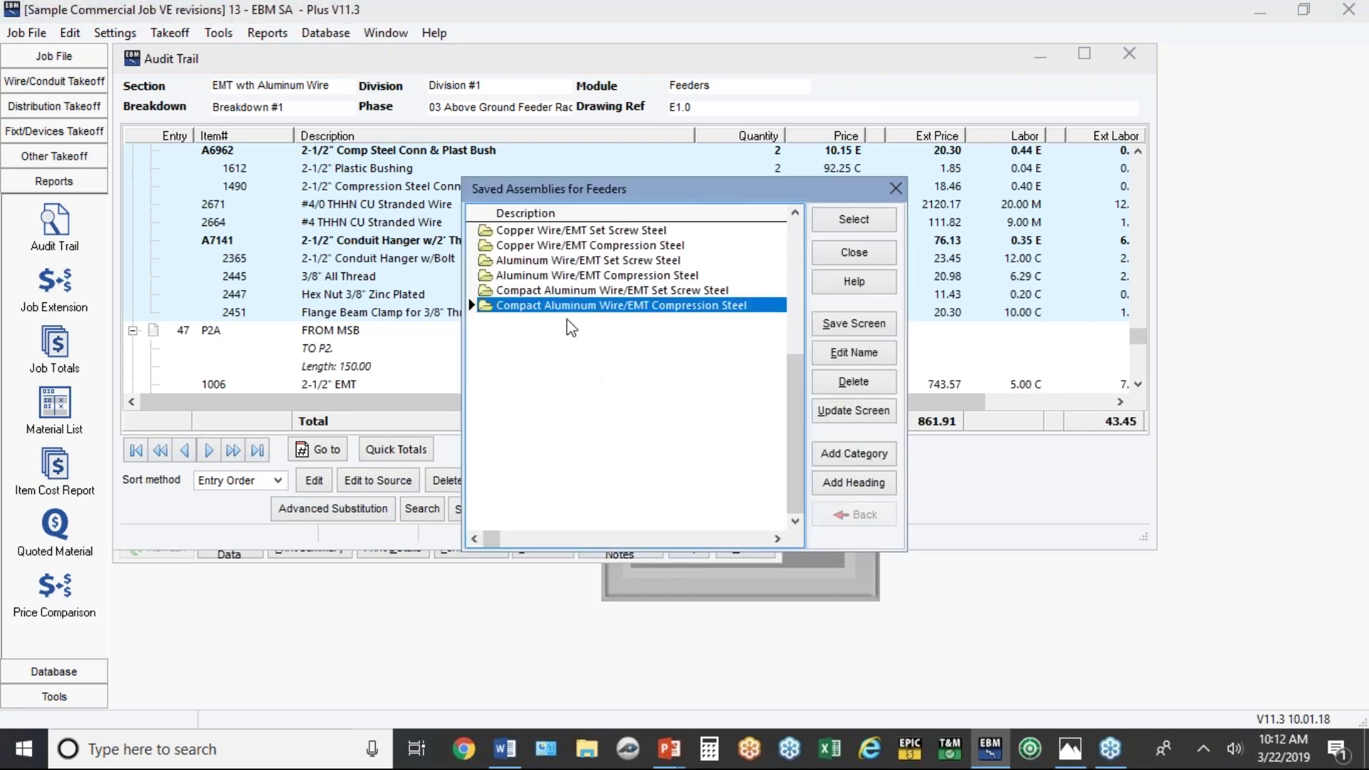
# Replace P1A with the compact aluminum/EMT set screw steel assembly 2-1/2" EMT, 4 #250, 1 #4 (200A), using a wire makeup length of 10.
pyautogui.click(538, 290)
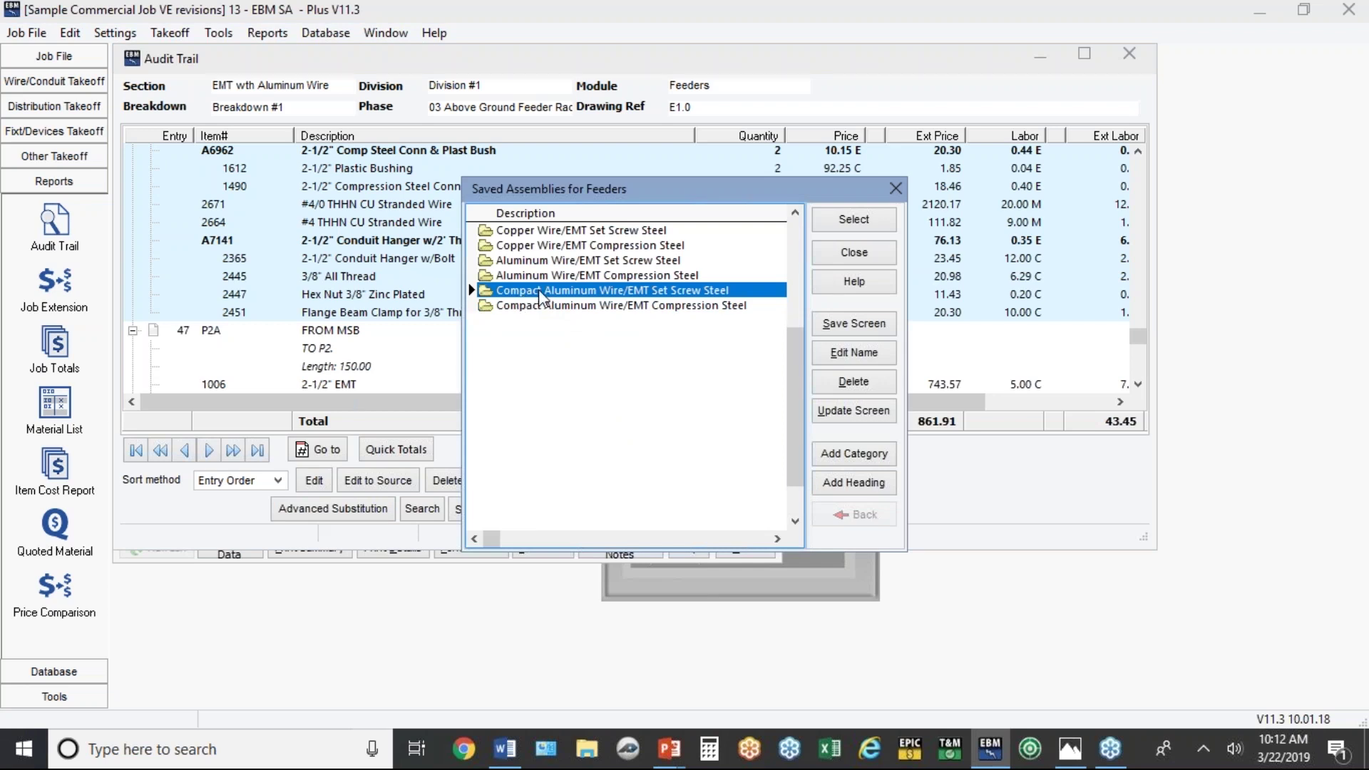
pyautogui.doubleClick(540, 291)
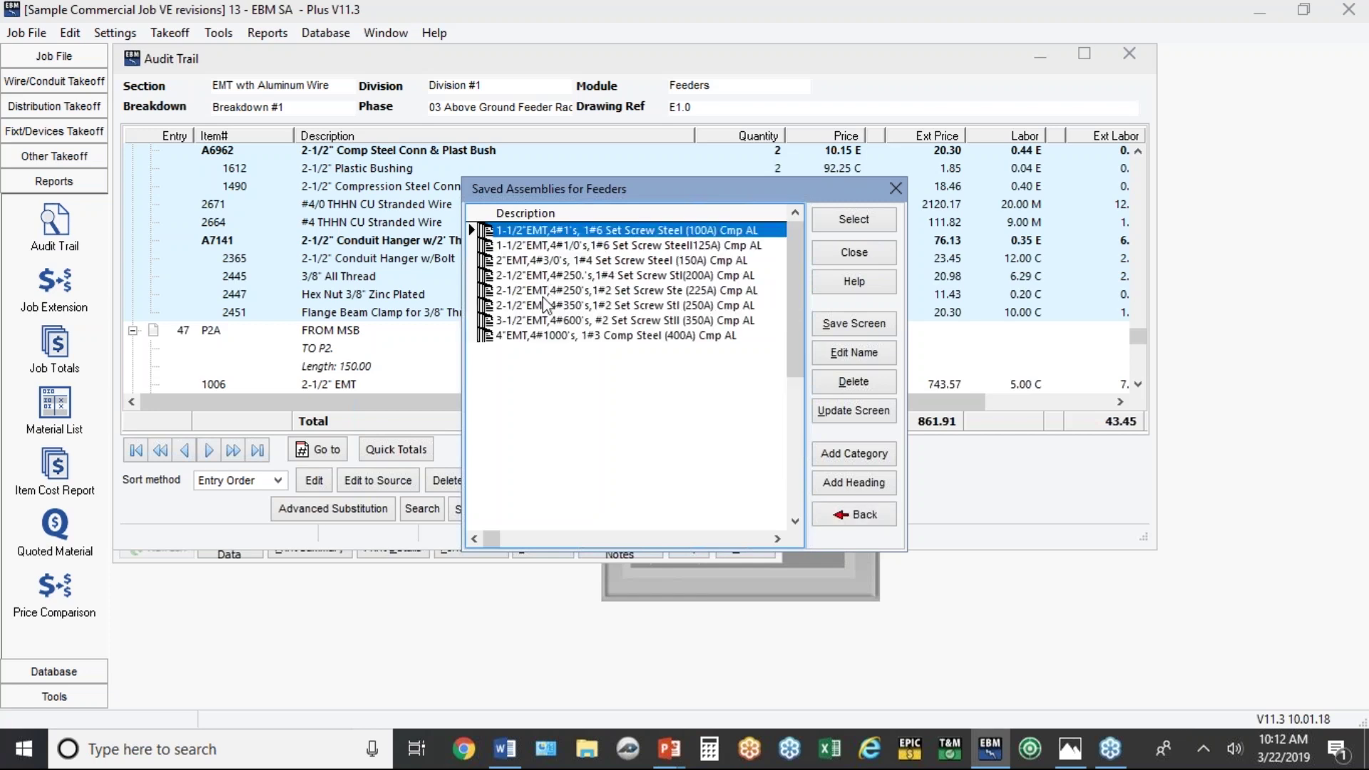
pyautogui.doubleClick(546, 305)
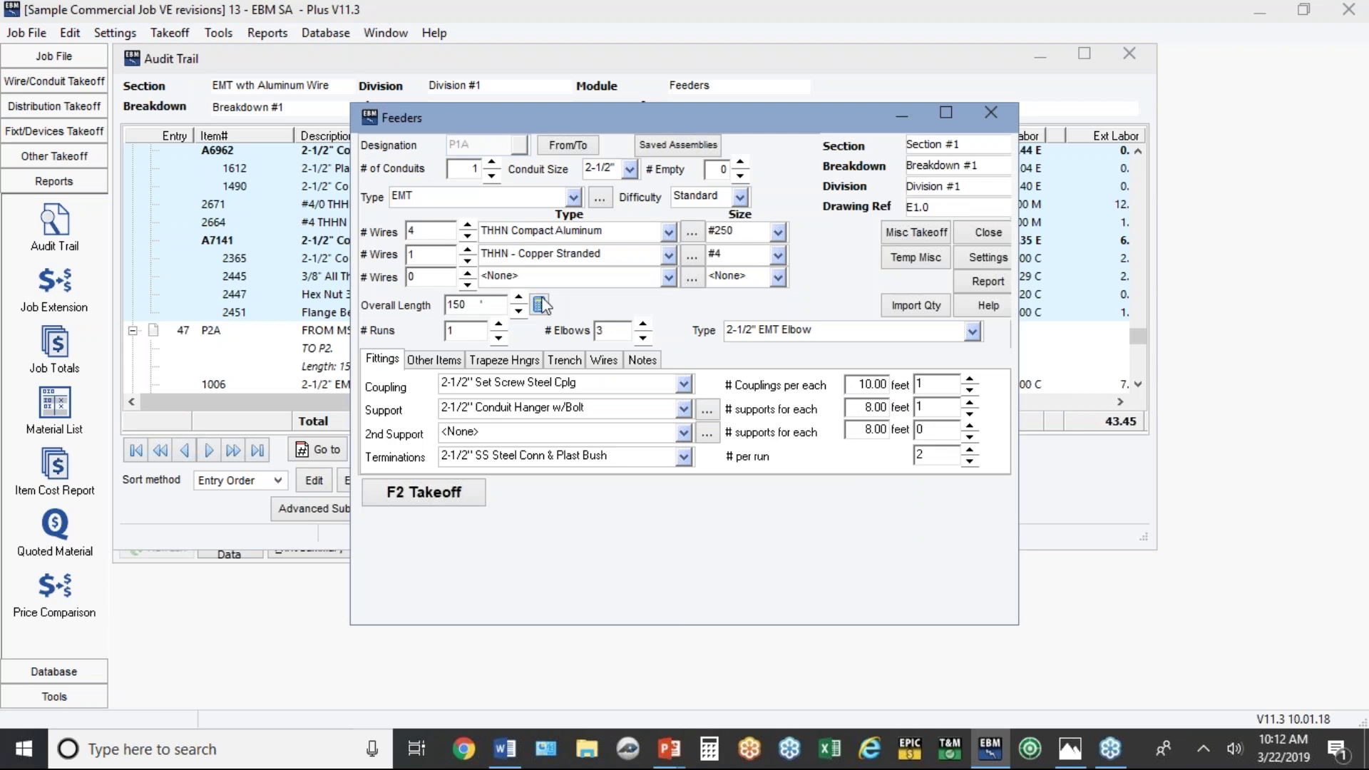
pyautogui.click(443, 497)
pyautogui.write('10')
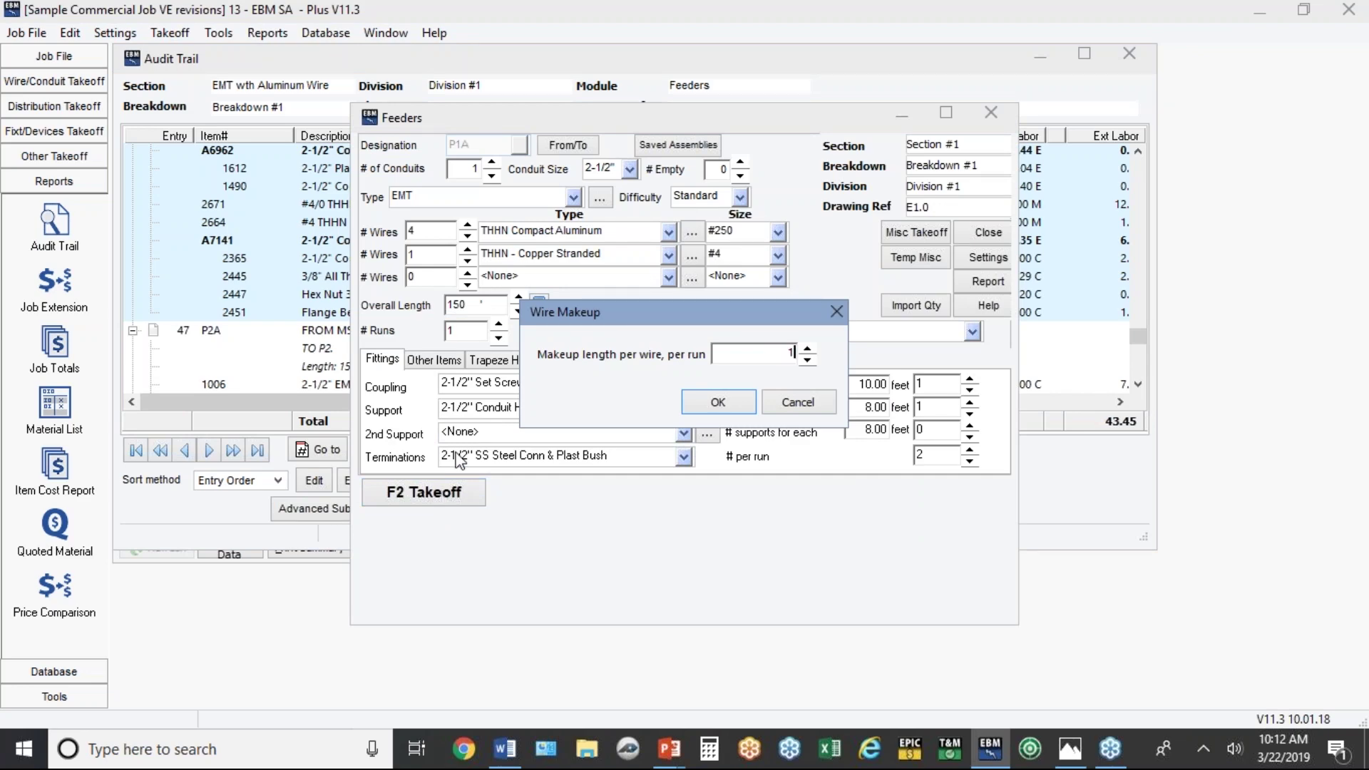
pyautogui.click(742, 408)
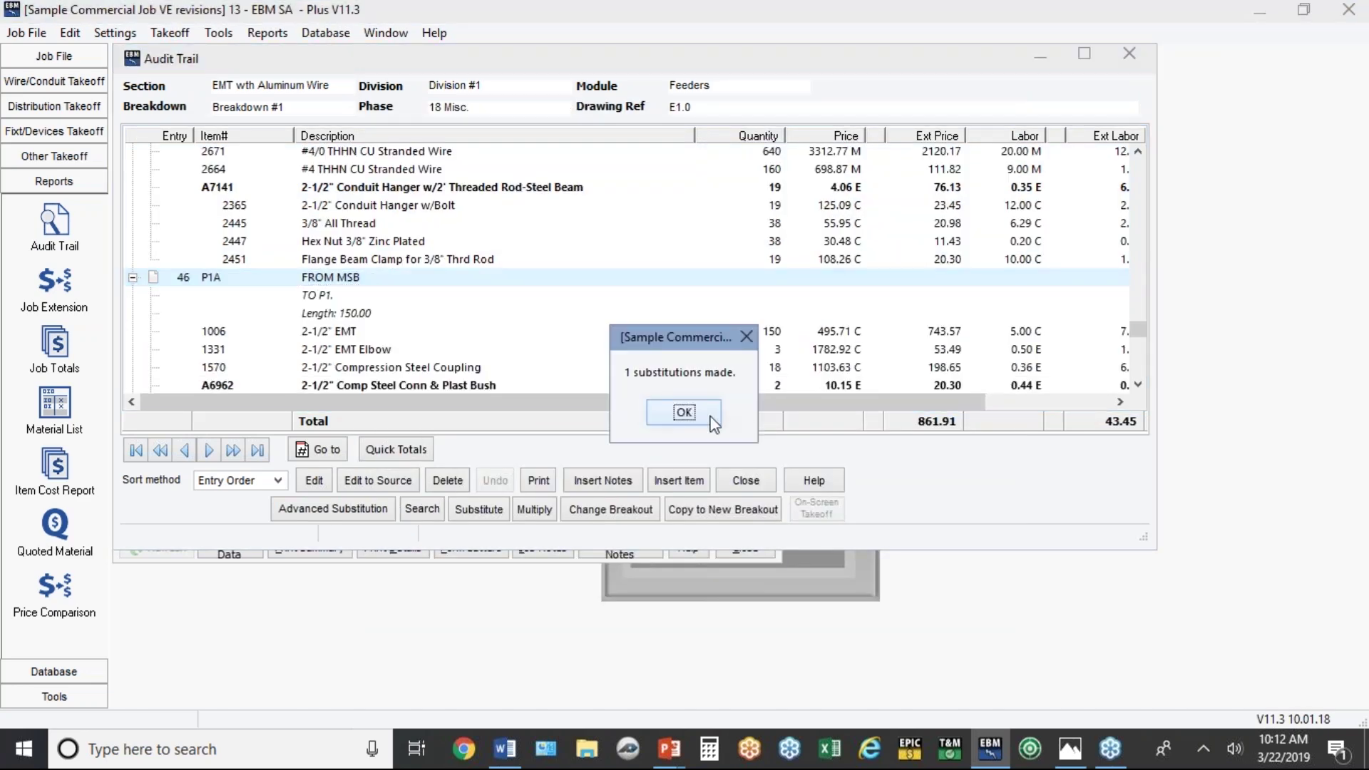
pyautogui.click(715, 417)
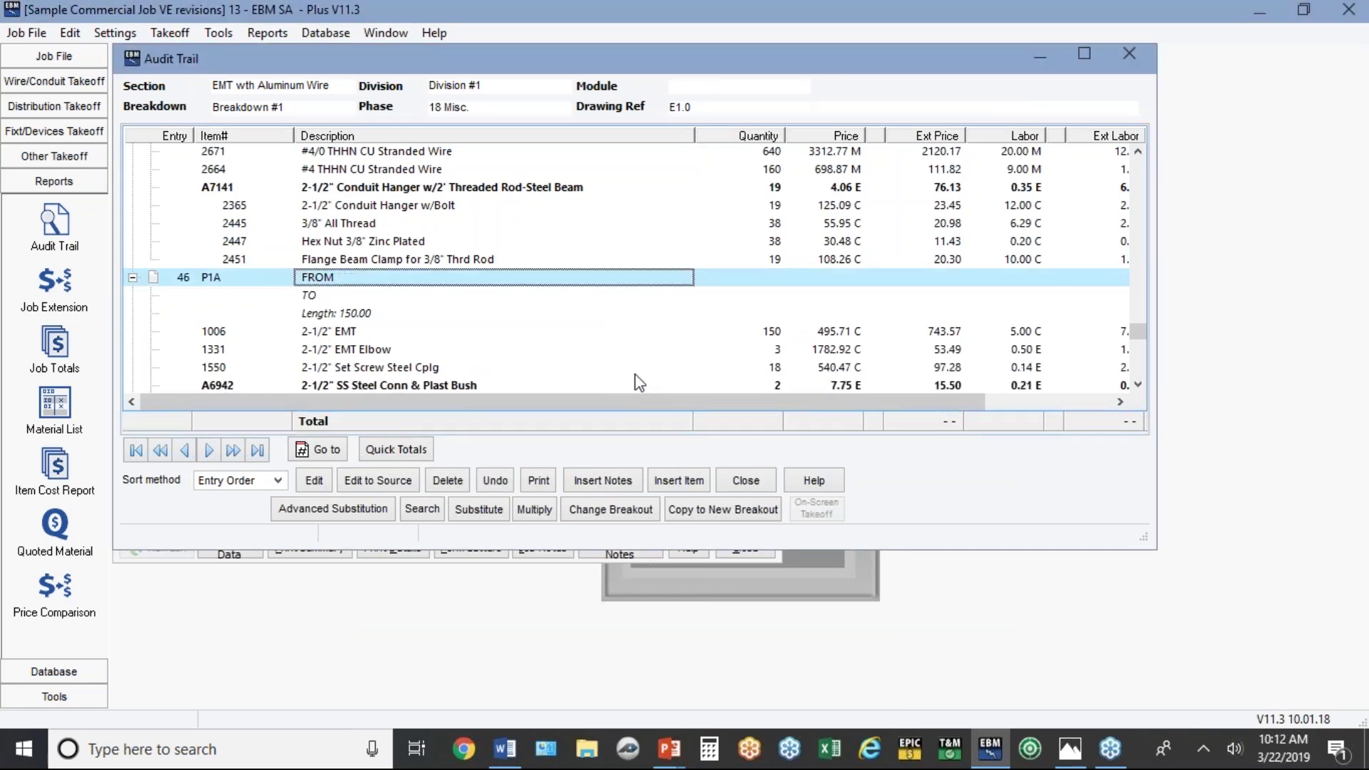
# Try to replace the P2A feeder, entry 47, with the plain Substitute command.
pyautogui.scroll(-5, 608, 352)
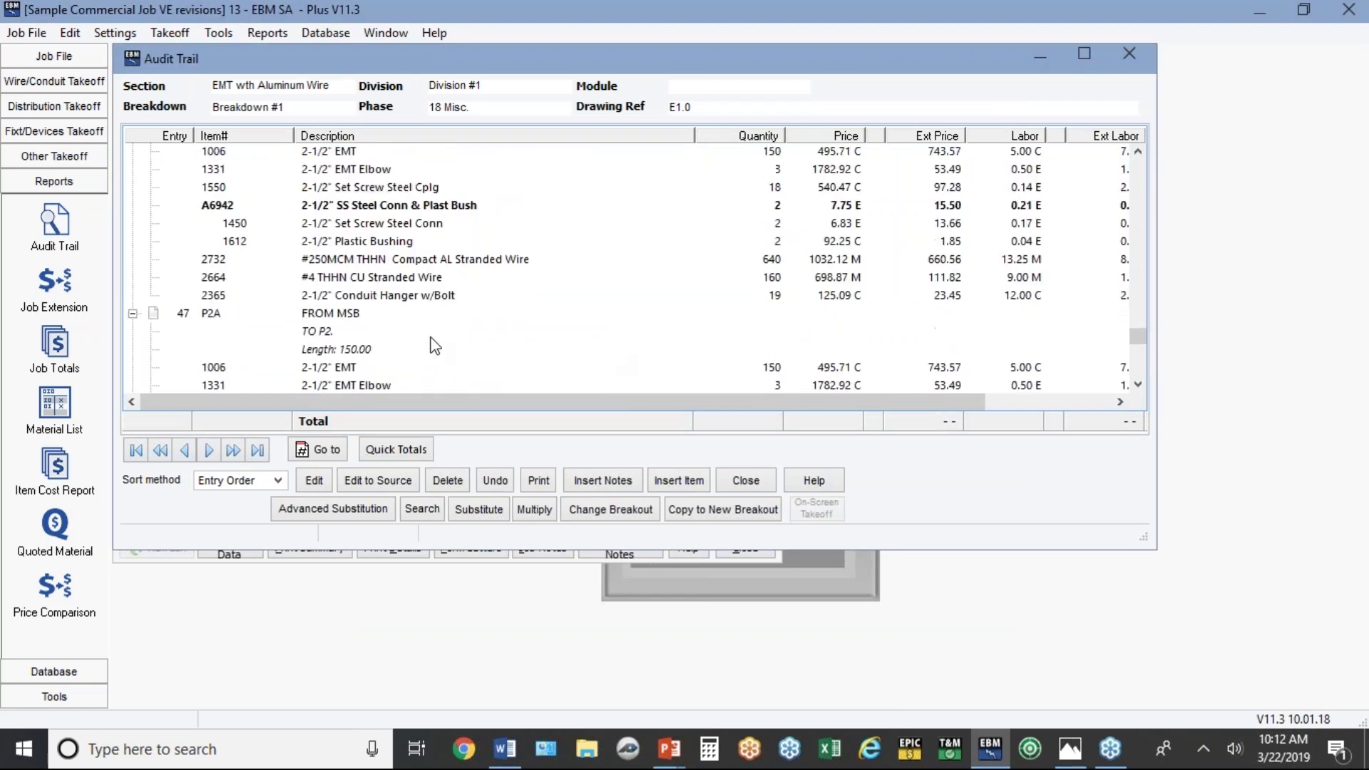
pyautogui.click(358, 315)
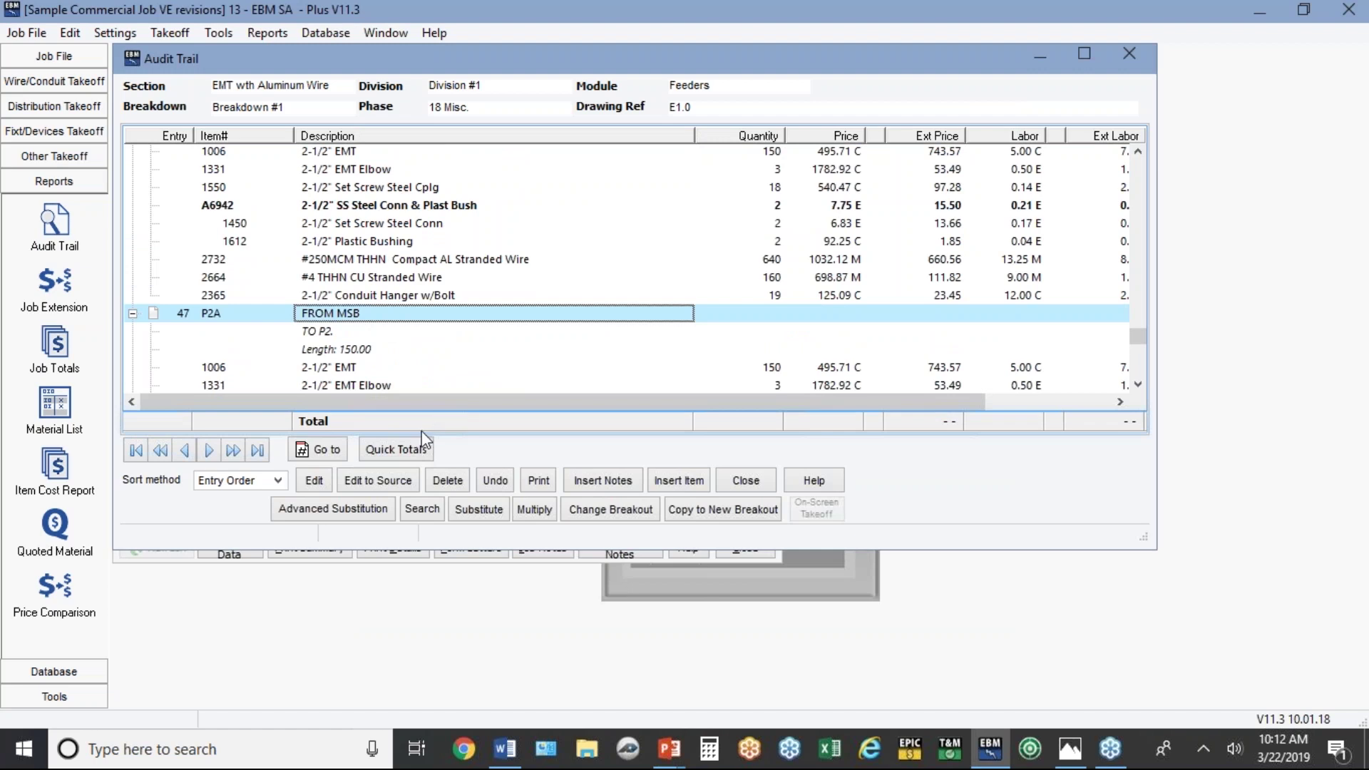
pyautogui.click(473, 510)
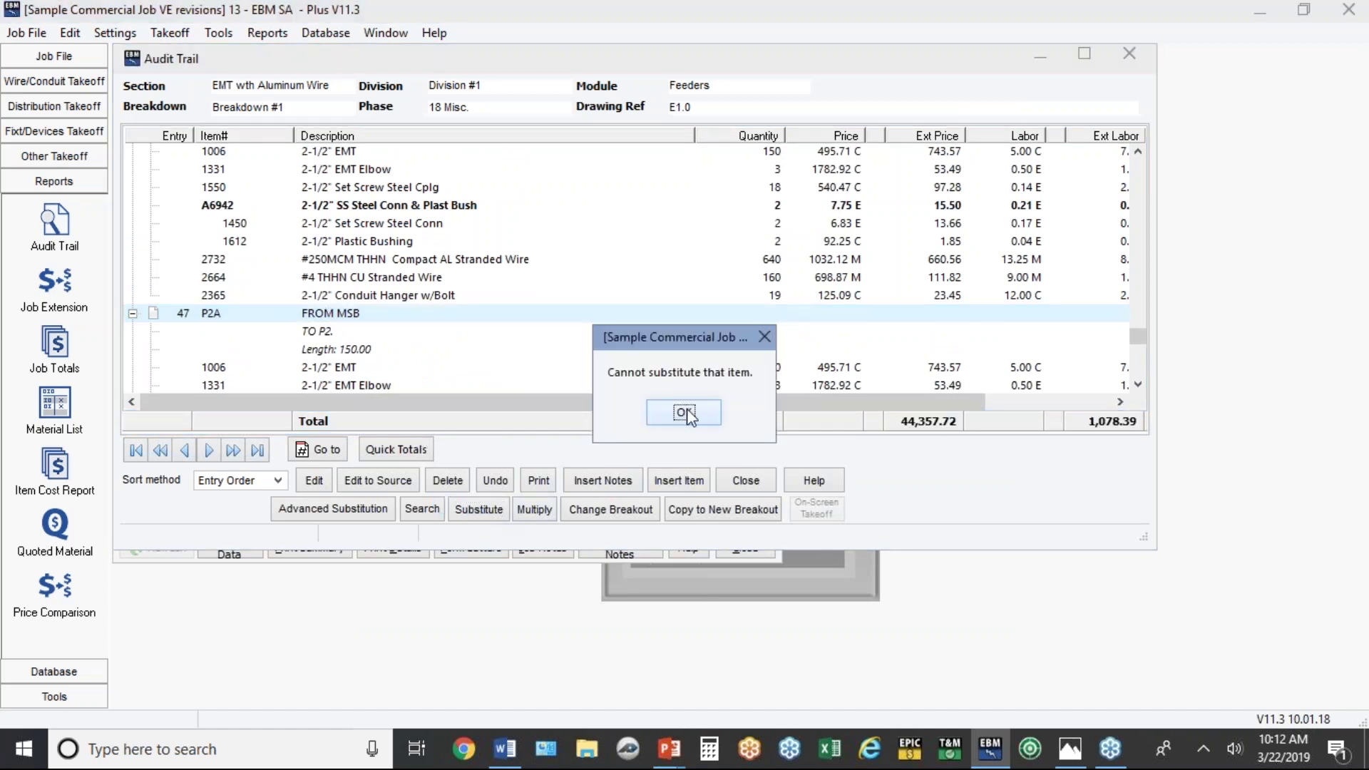
pyautogui.click(683, 413)
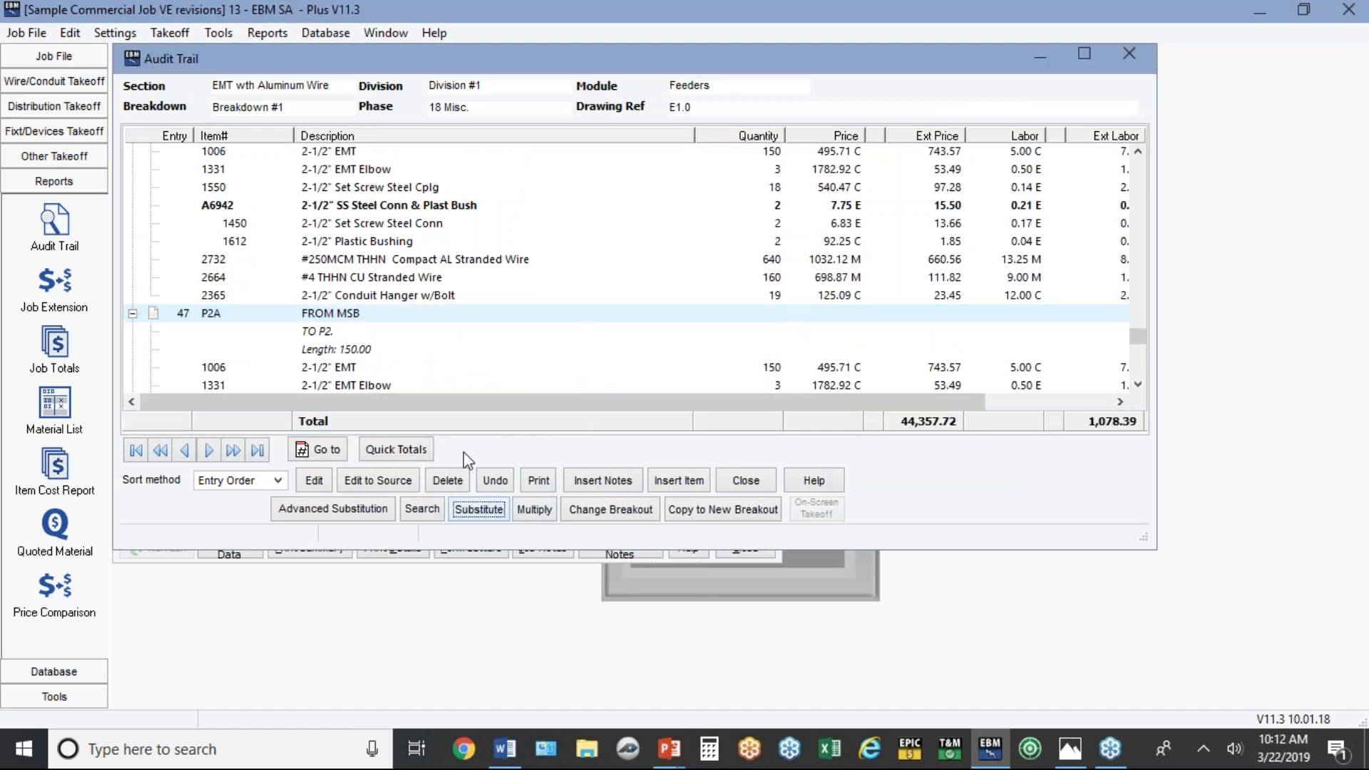
pyautogui.click(354, 316)
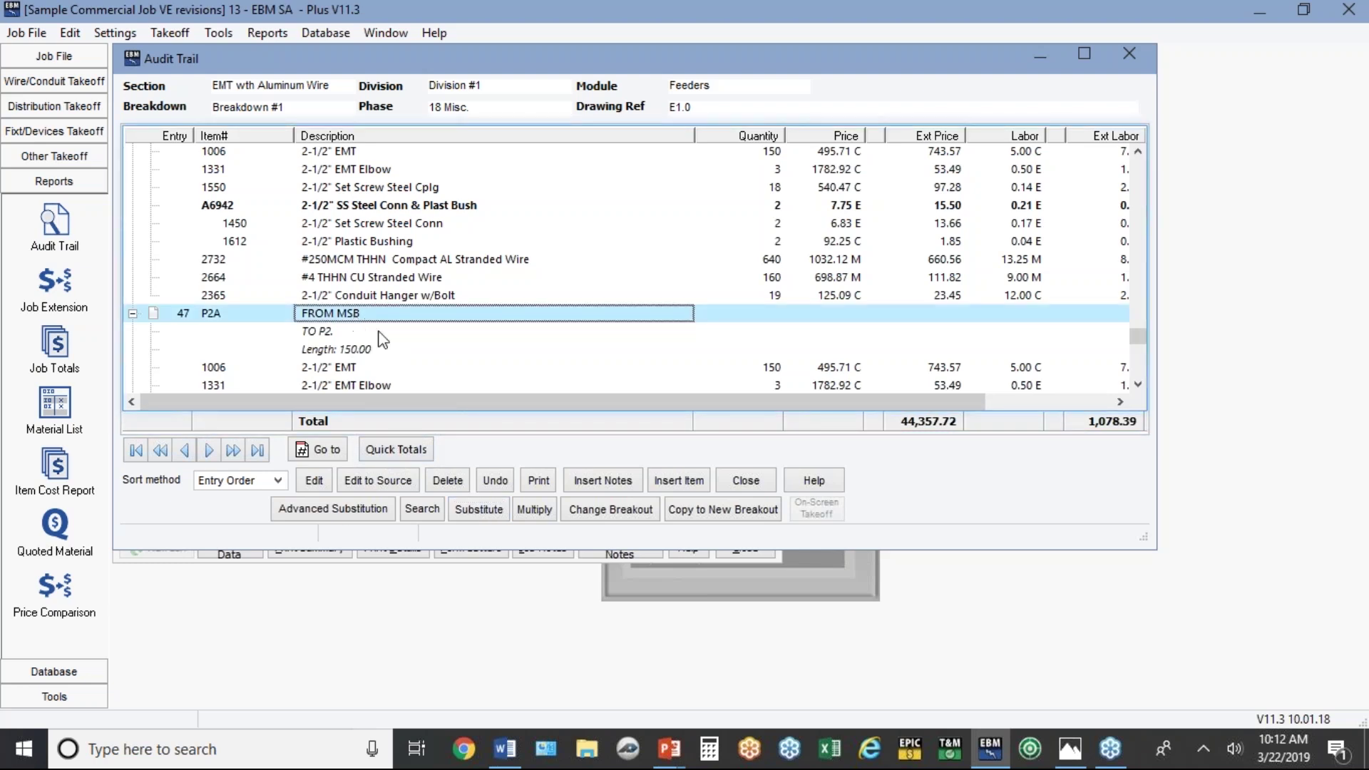
pyautogui.click(496, 508)
pyautogui.click(683, 412)
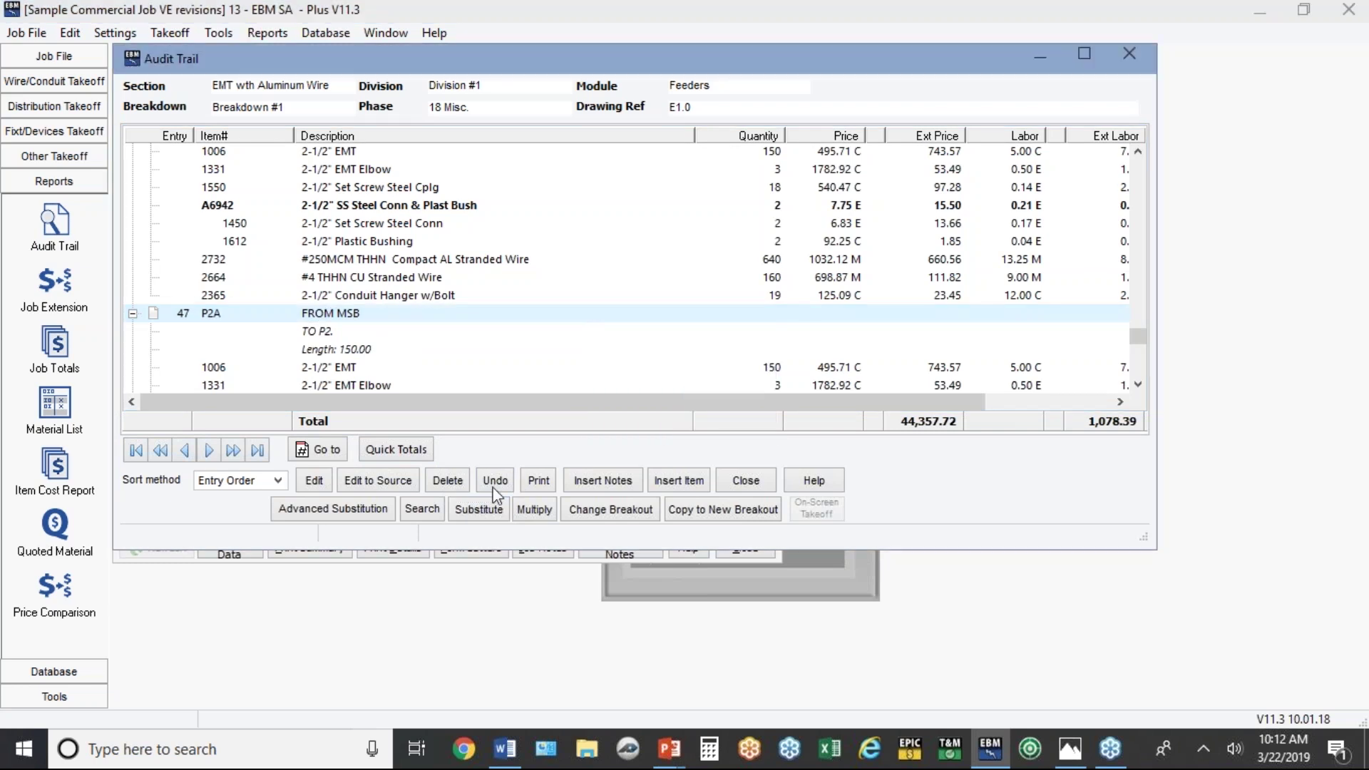
# Begin an advanced substitution of conduit, wire or fittings type for only the selected P2A feeder, entry 47, with fittings changed.
pyautogui.click(352, 512)
pyautogui.click(614, 389)
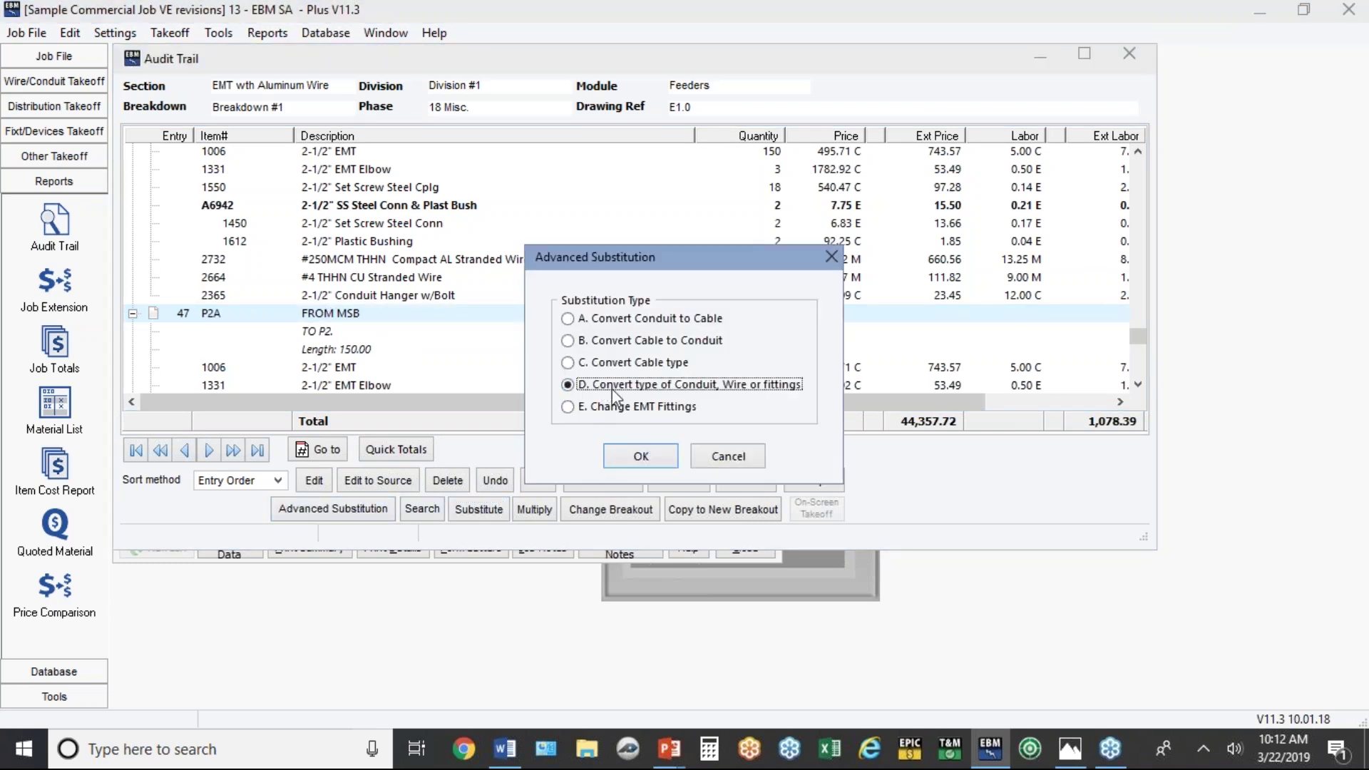
pyautogui.click(641, 456)
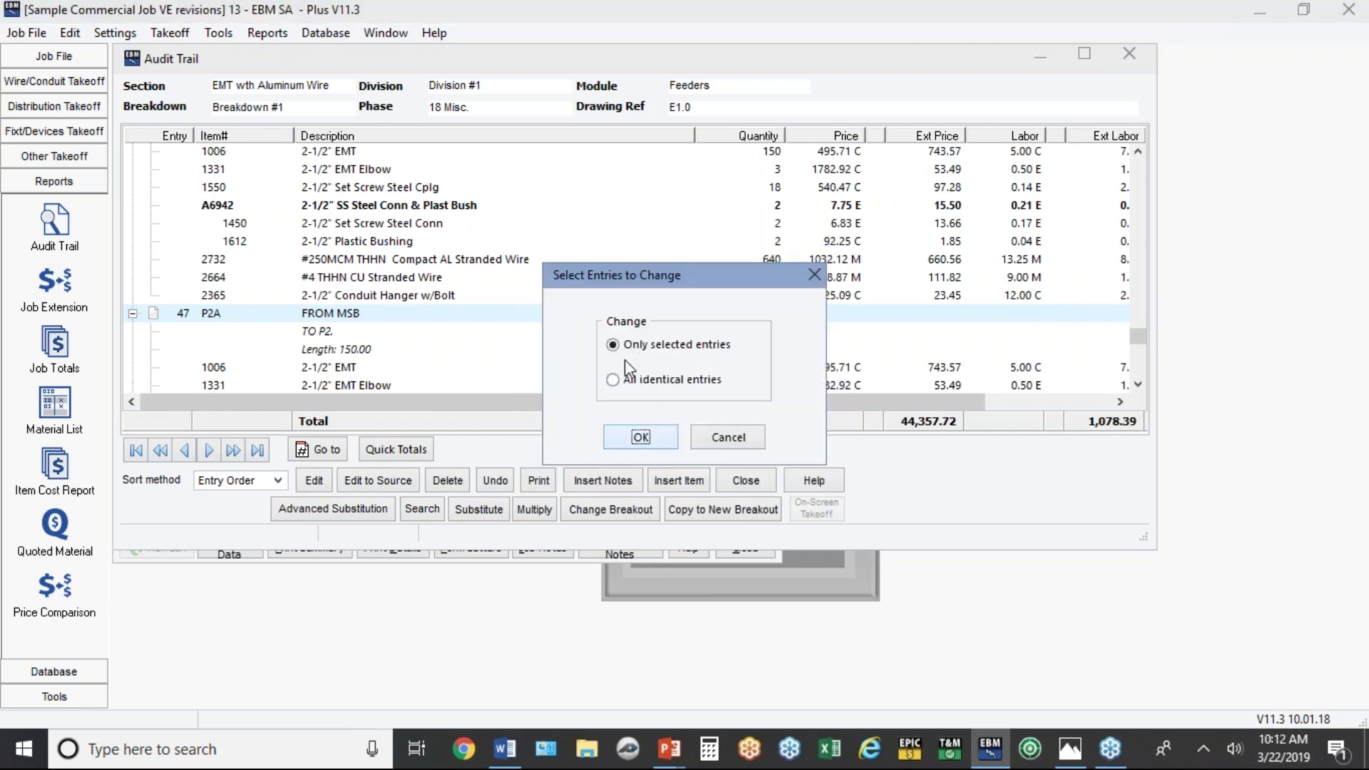
pyautogui.click(638, 437)
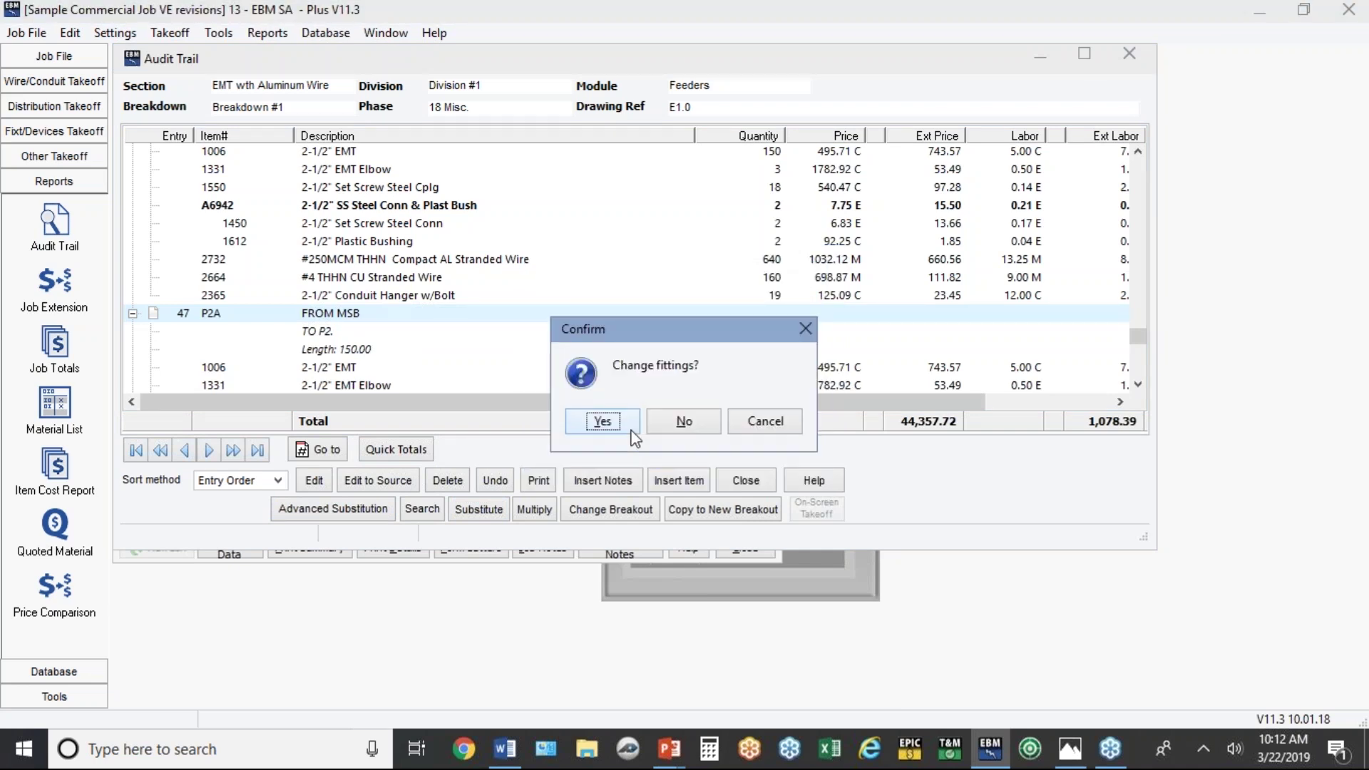
pyautogui.click(629, 425)
pyautogui.click(625, 425)
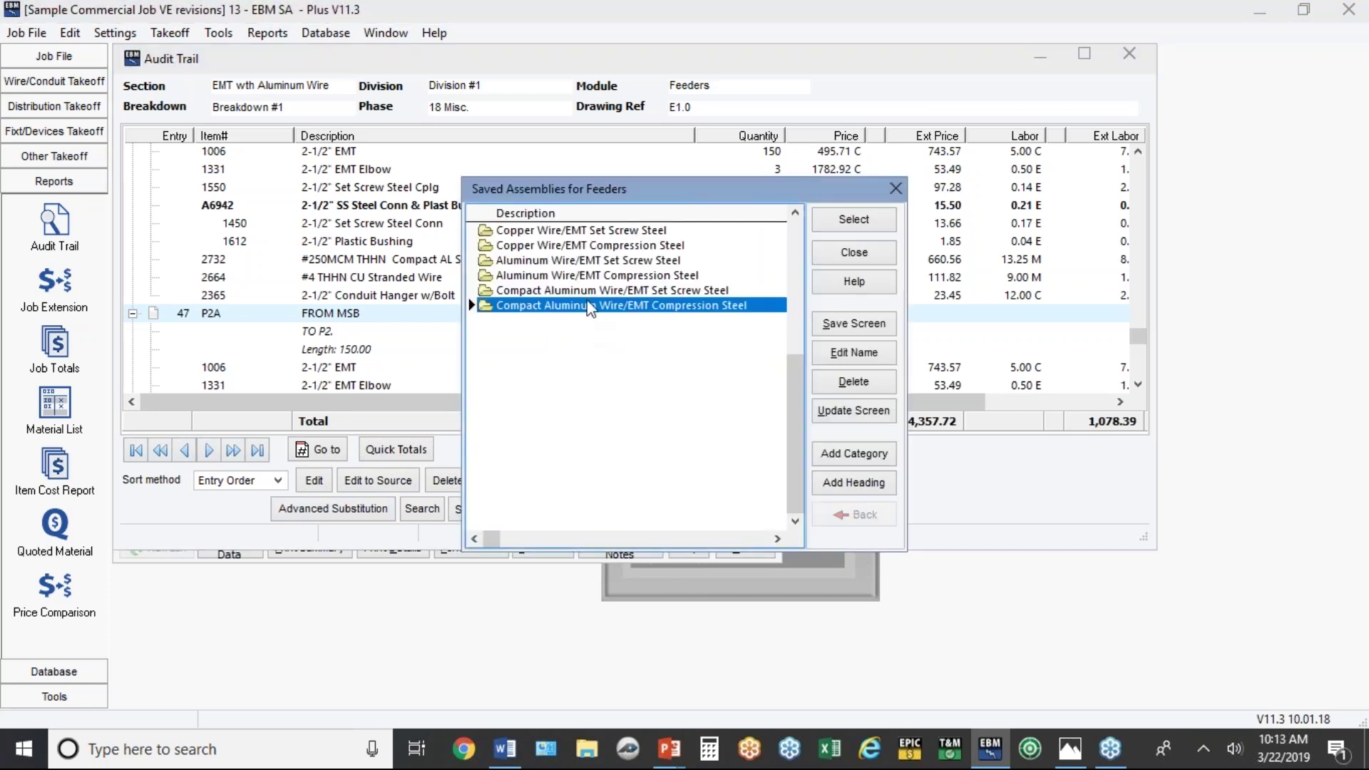
# Replace P2A with the 200A compact aluminum/EMT set screw steel assembly, 4 #250 and 1 #4, with a makeup length of 10, and check P1A's items.
pyautogui.doubleClick(583, 292)
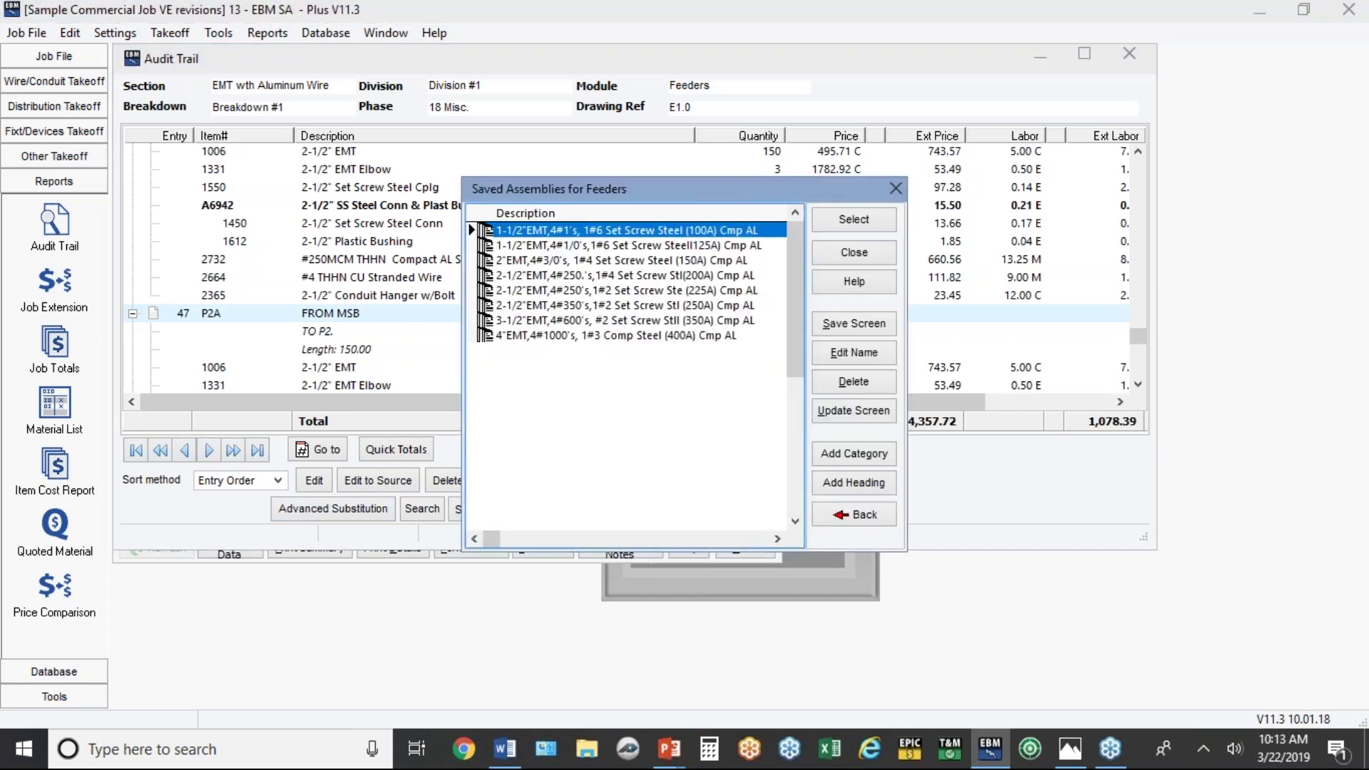
pyautogui.doubleClick(583, 292)
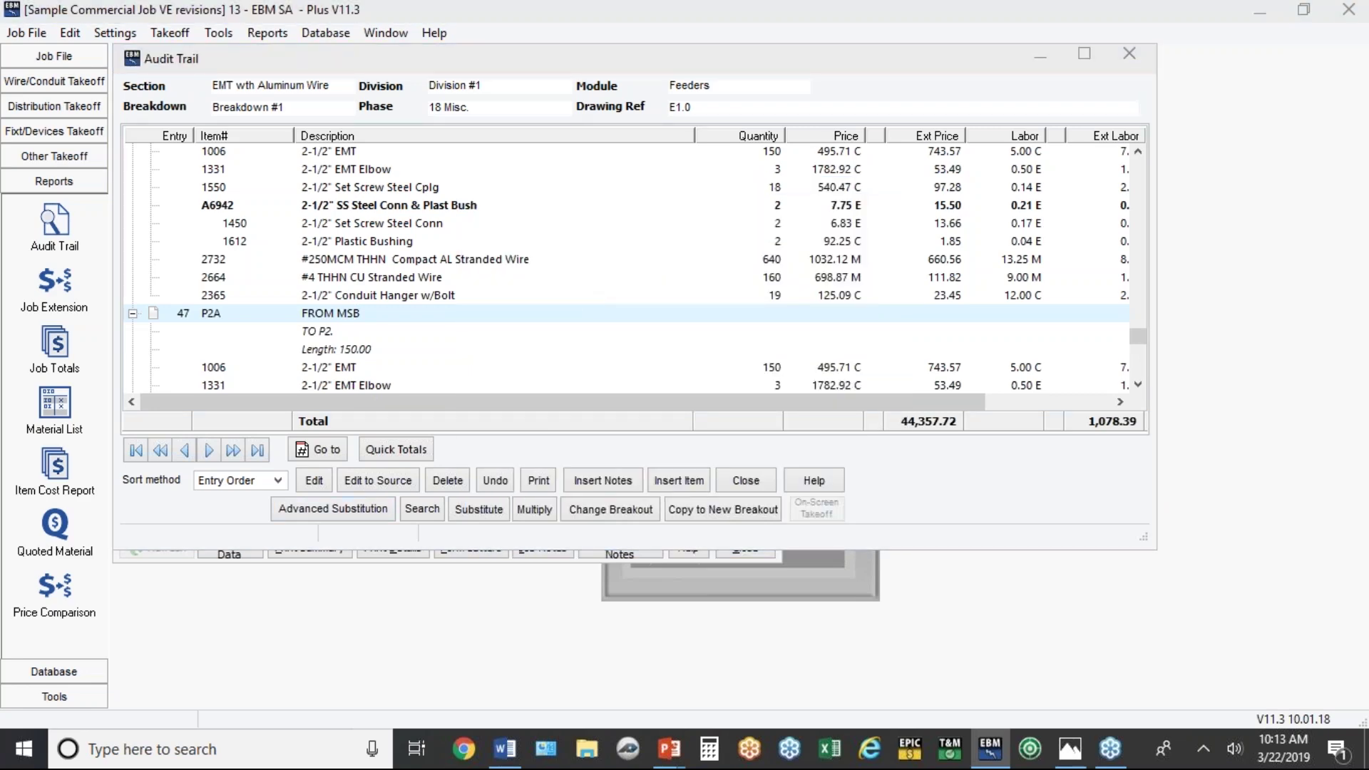
pyautogui.press('F2')
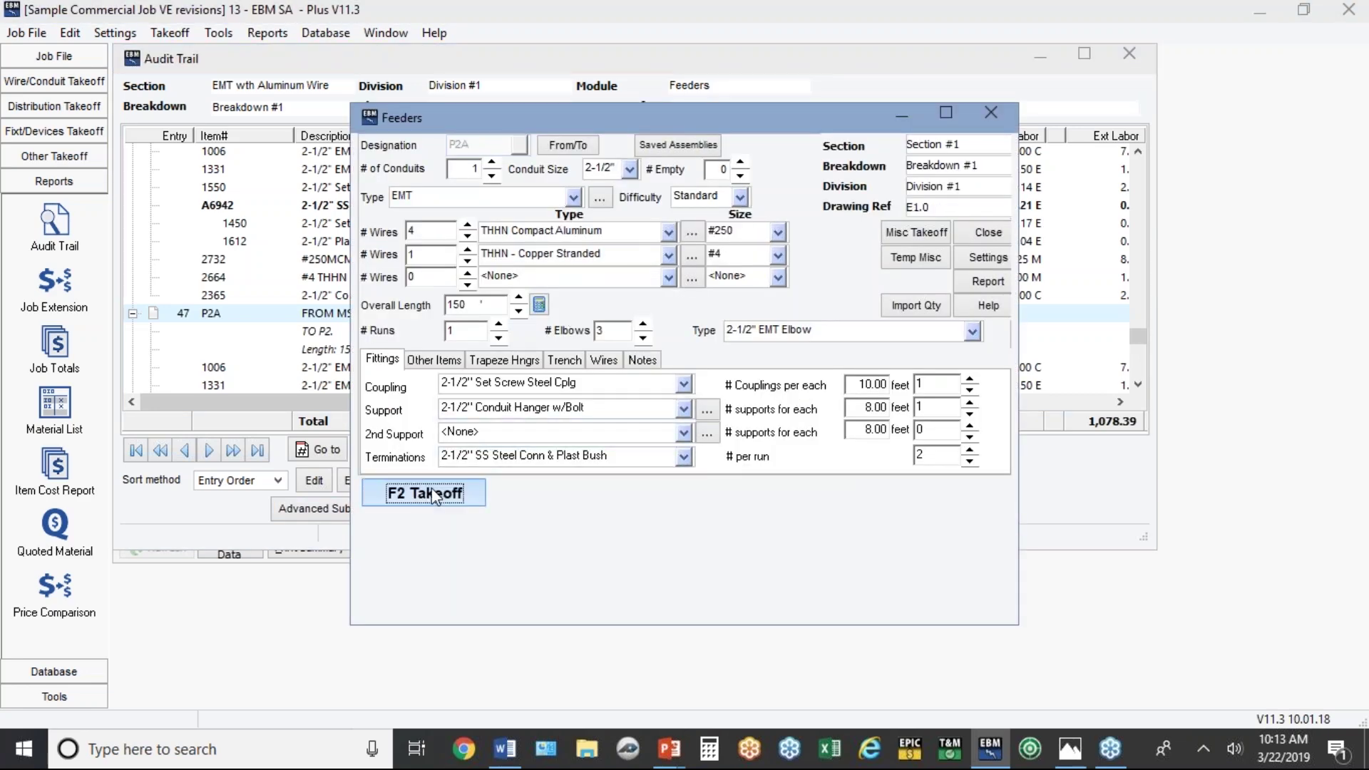
pyautogui.write('10')
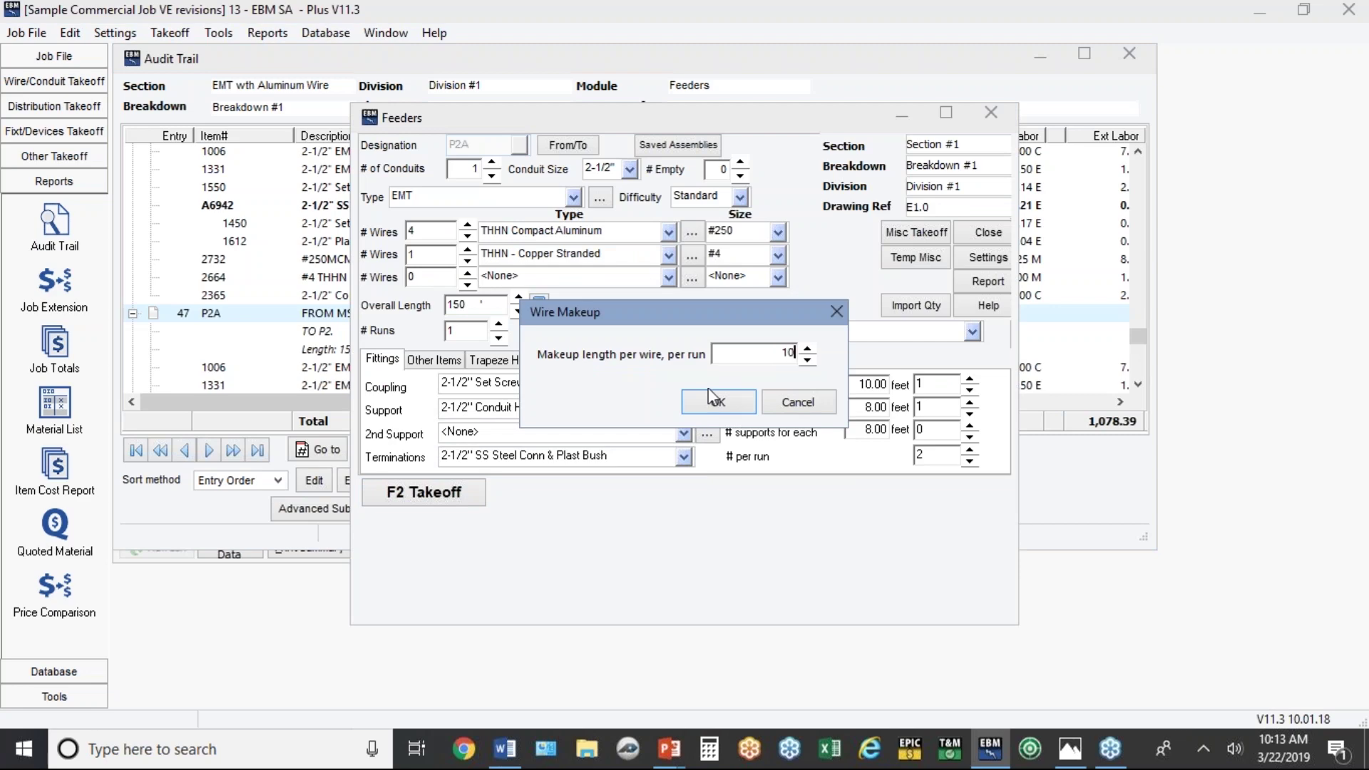
pyautogui.click(741, 401)
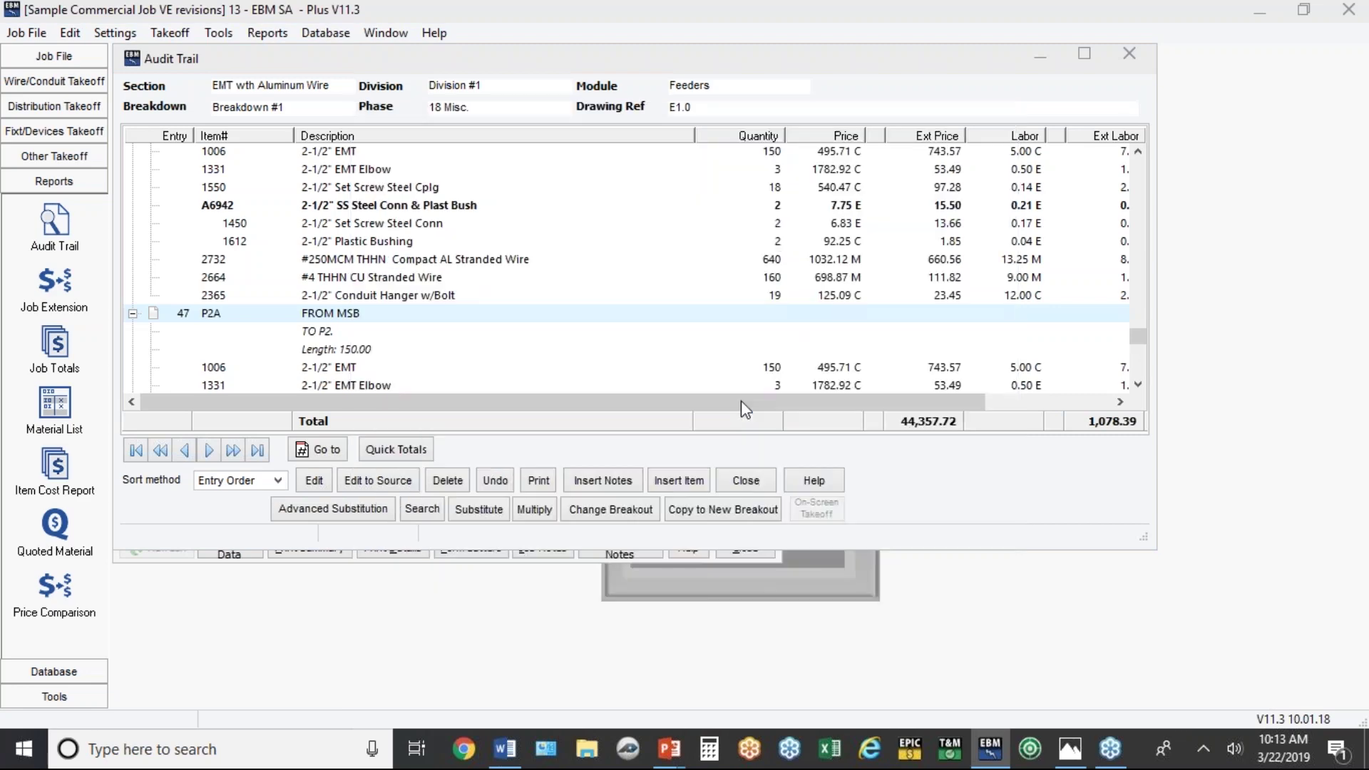
pyautogui.click(684, 413)
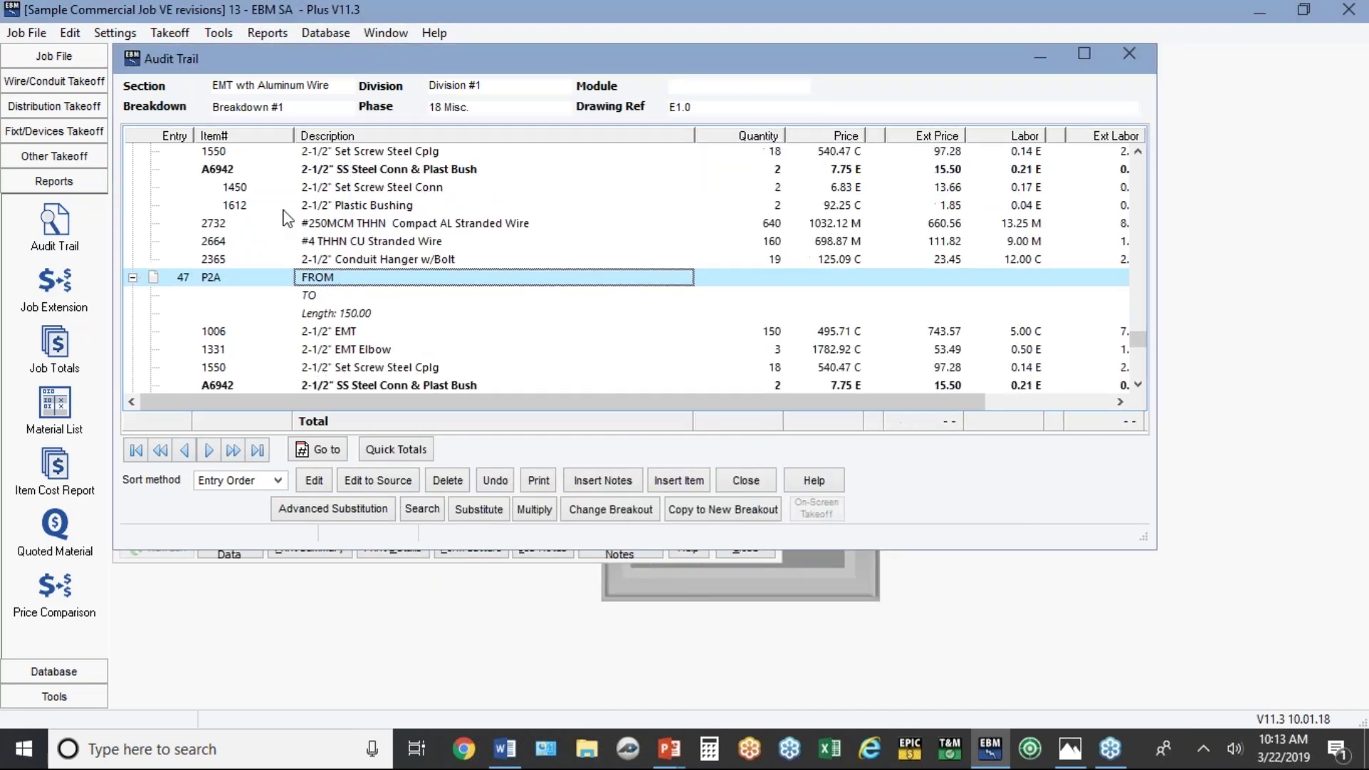
pyautogui.click(303, 189)
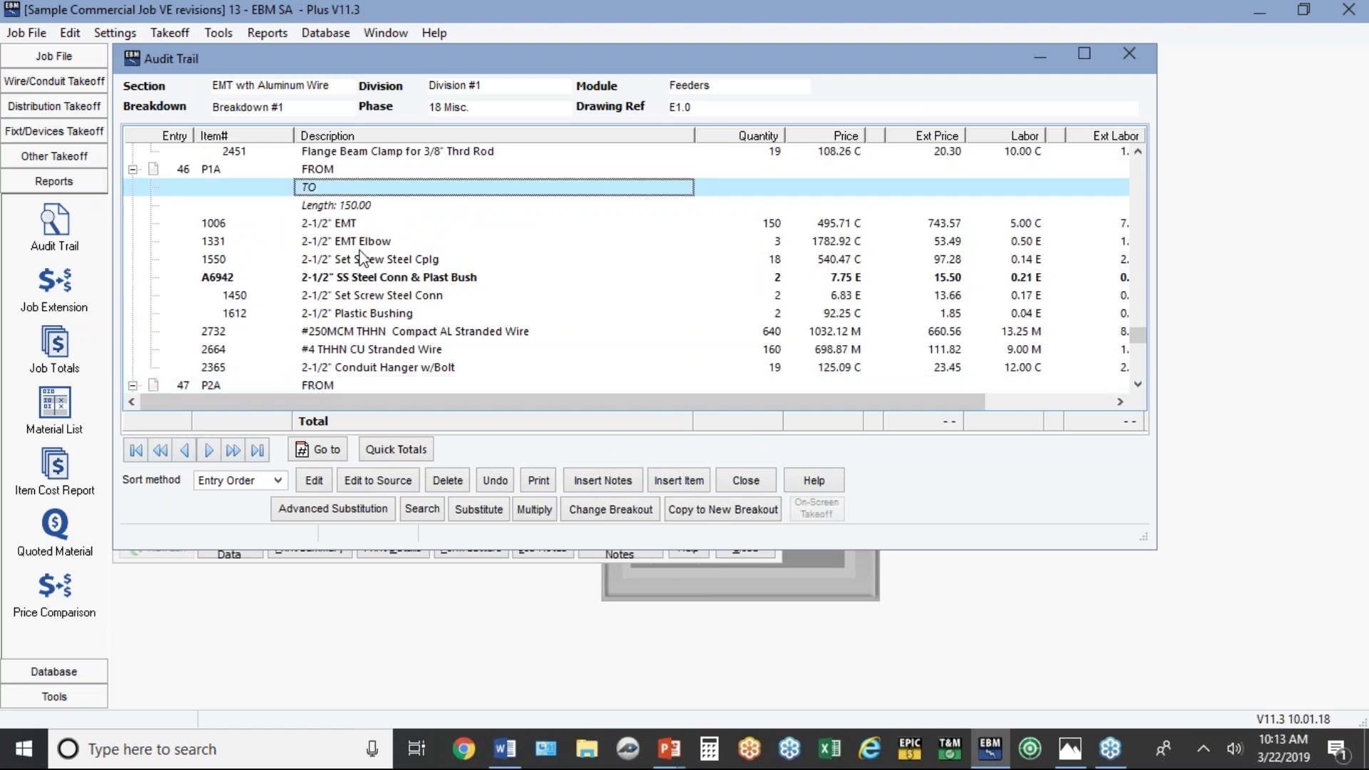
# Review the items of feeder P2A, entry 47, and the following P1B feeder, entry 48, in the audit trail.
pyautogui.scroll(-2, 365, 239)
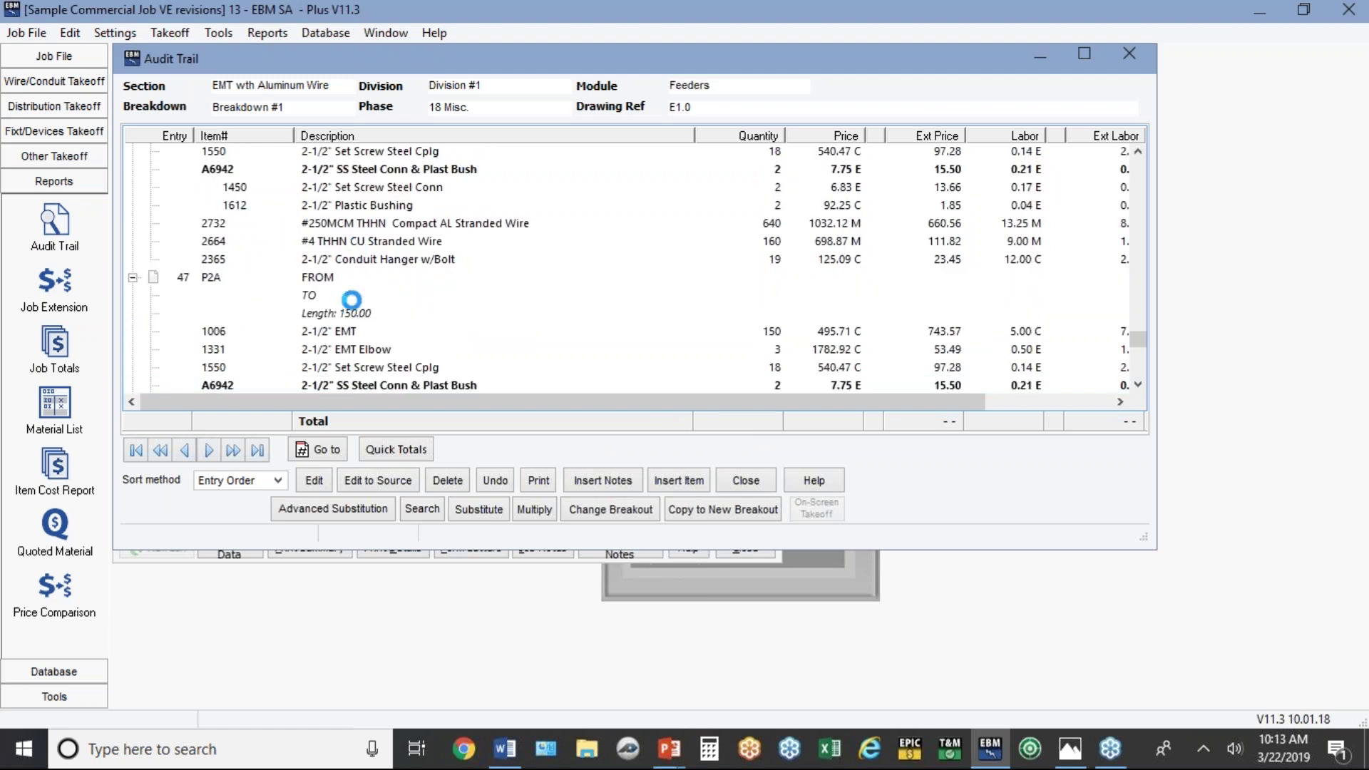
pyautogui.scroll(-4, 321, 332)
pyautogui.click(335, 365)
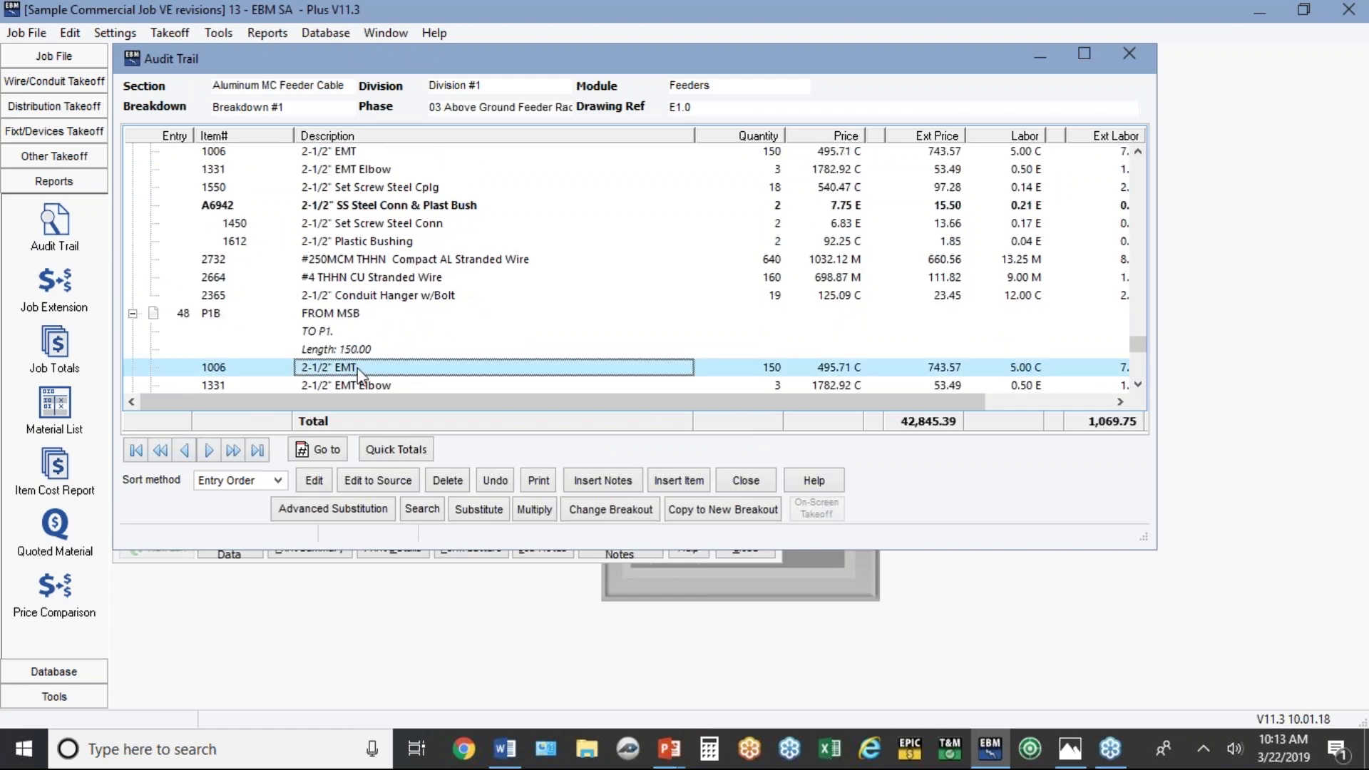
pyautogui.scroll(-3, 353, 356)
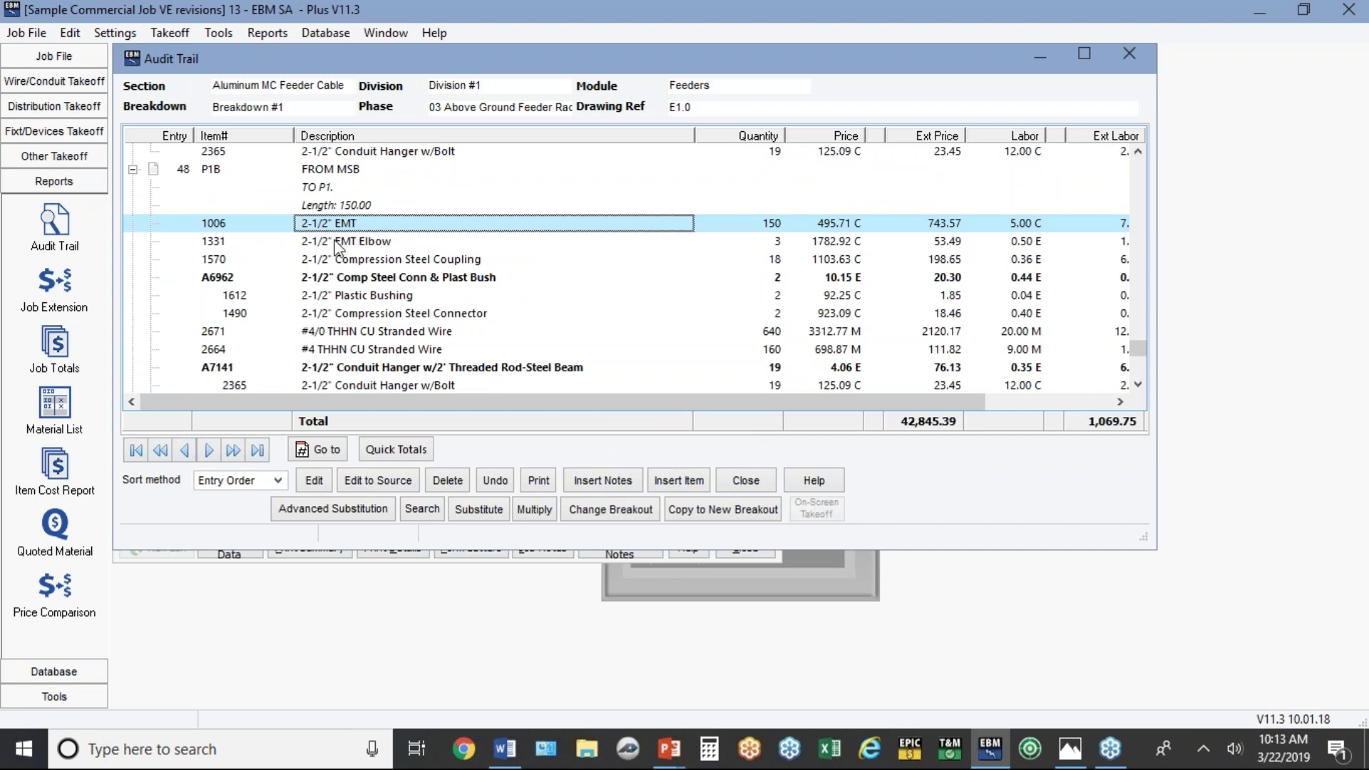
# Set up a job extension by section that includes only the Orignal EMT with Copper Wire section.
pyautogui.click(62, 289)
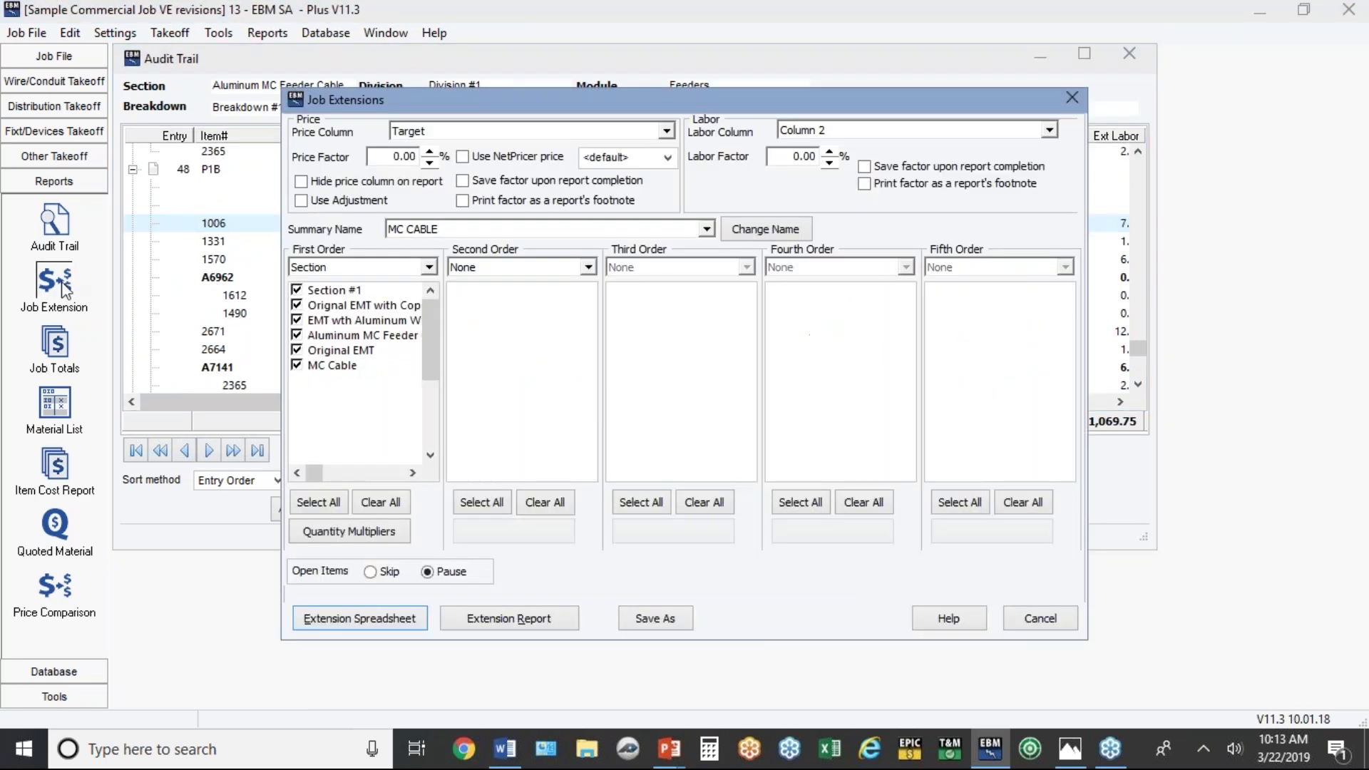
pyautogui.click(297, 289)
pyautogui.click(296, 305)
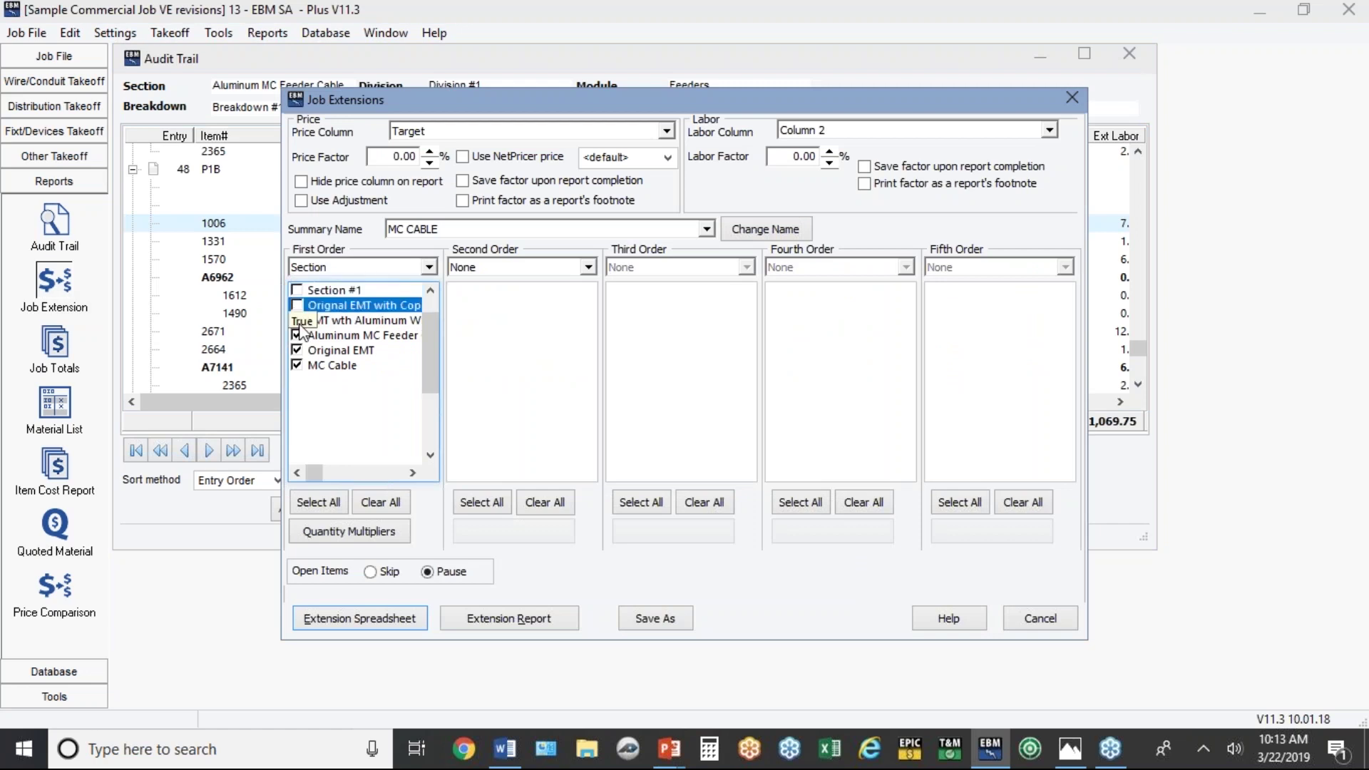
pyautogui.click(297, 334)
pyautogui.click(296, 320)
pyautogui.click(297, 350)
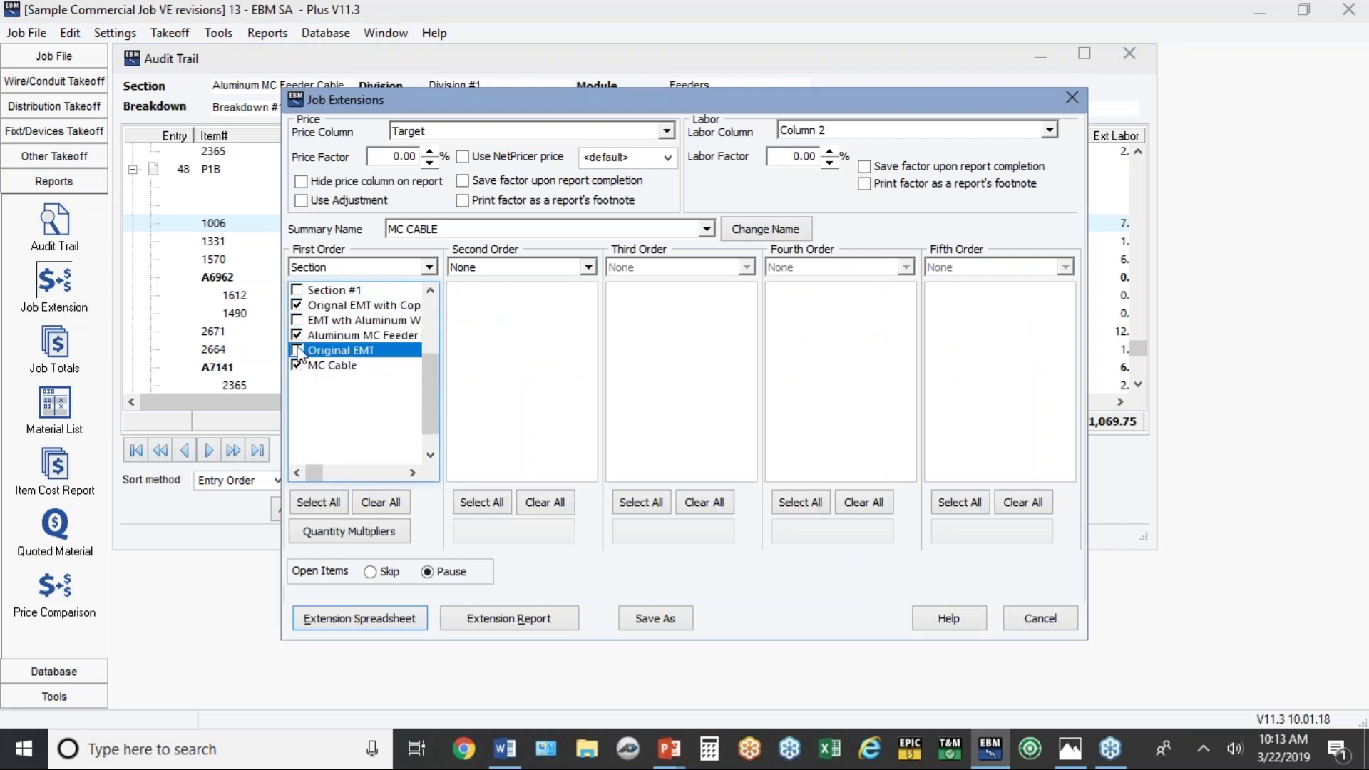
pyautogui.click(297, 335)
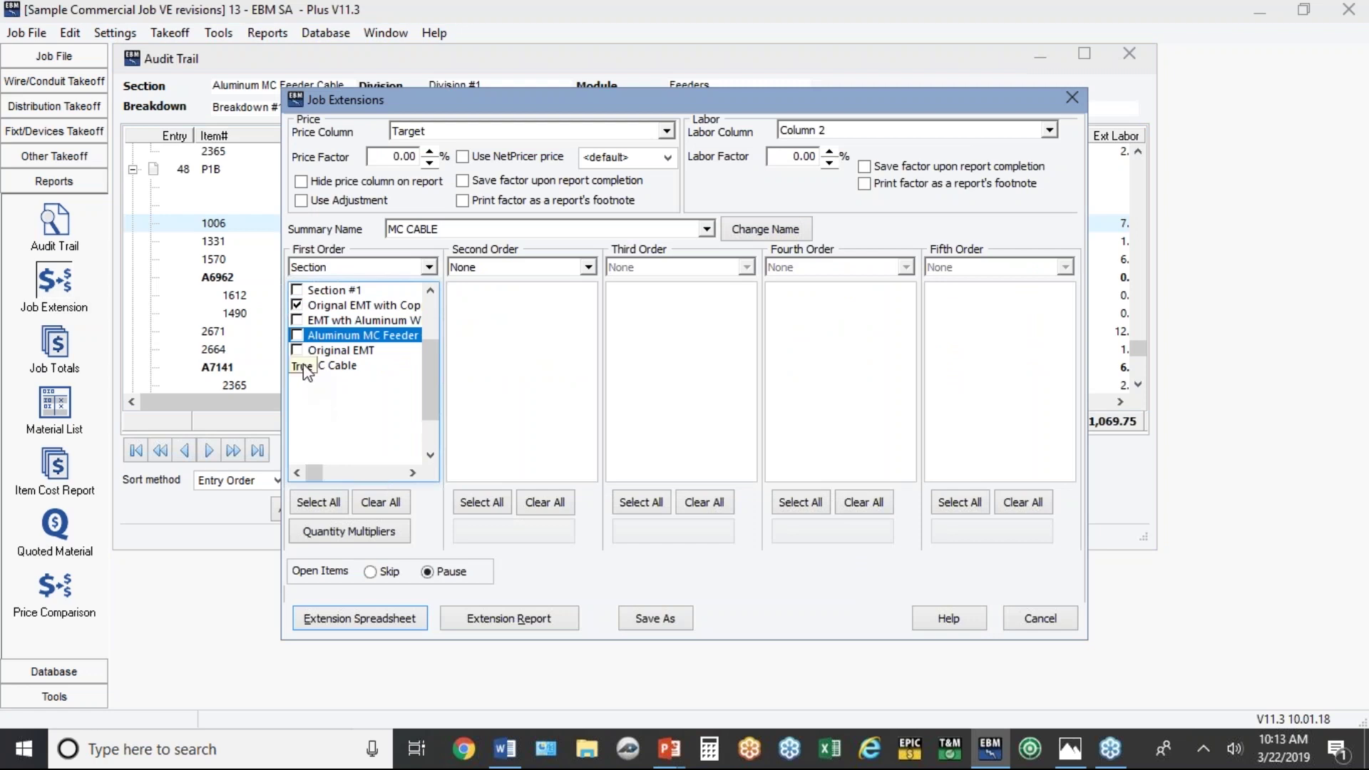
pyautogui.click(297, 365)
# Save the bid summary as EMT FEEDER WITH COPPER WIRE and generate its extension spreadsheet.
pyautogui.click(663, 620)
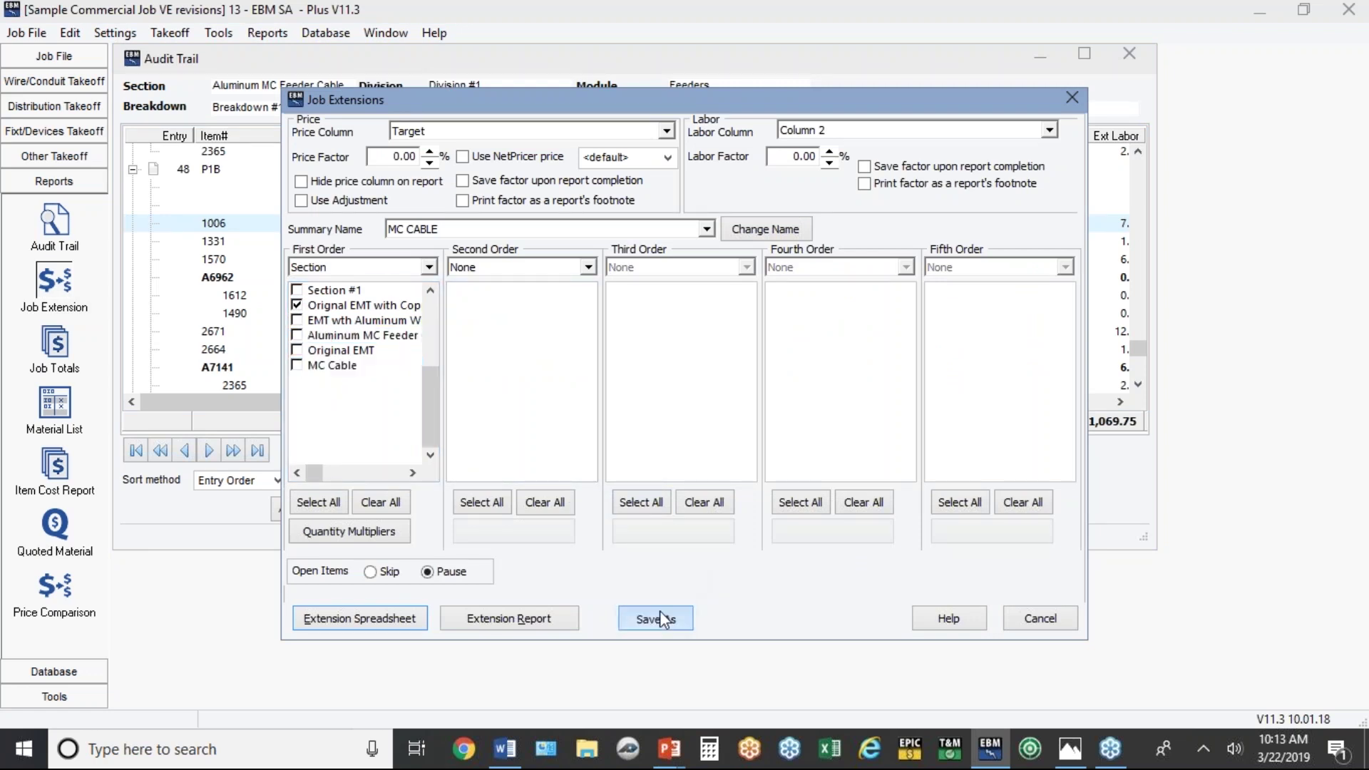
pyautogui.write('emt')
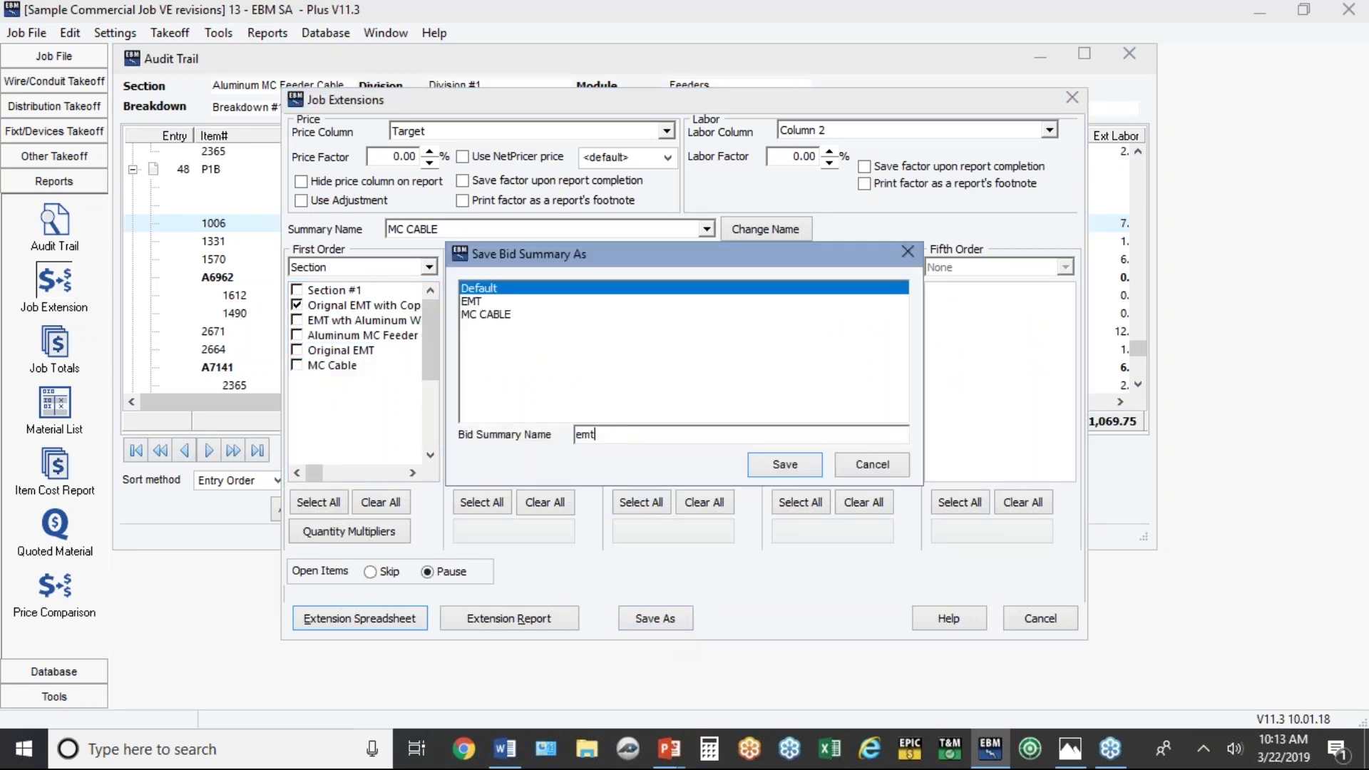
pyautogui.press('BackSpace')
pyautogui.press('BackSpace')
pyautogui.press('BackSpace')
pyautogui.write('emt')
pyautogui.press('BackSpace')
pyautogui.press('BackSpace')
pyautogui.press('BackSpace')
pyautogui.write('EMT FEEDER WITH COPPER WIRE')
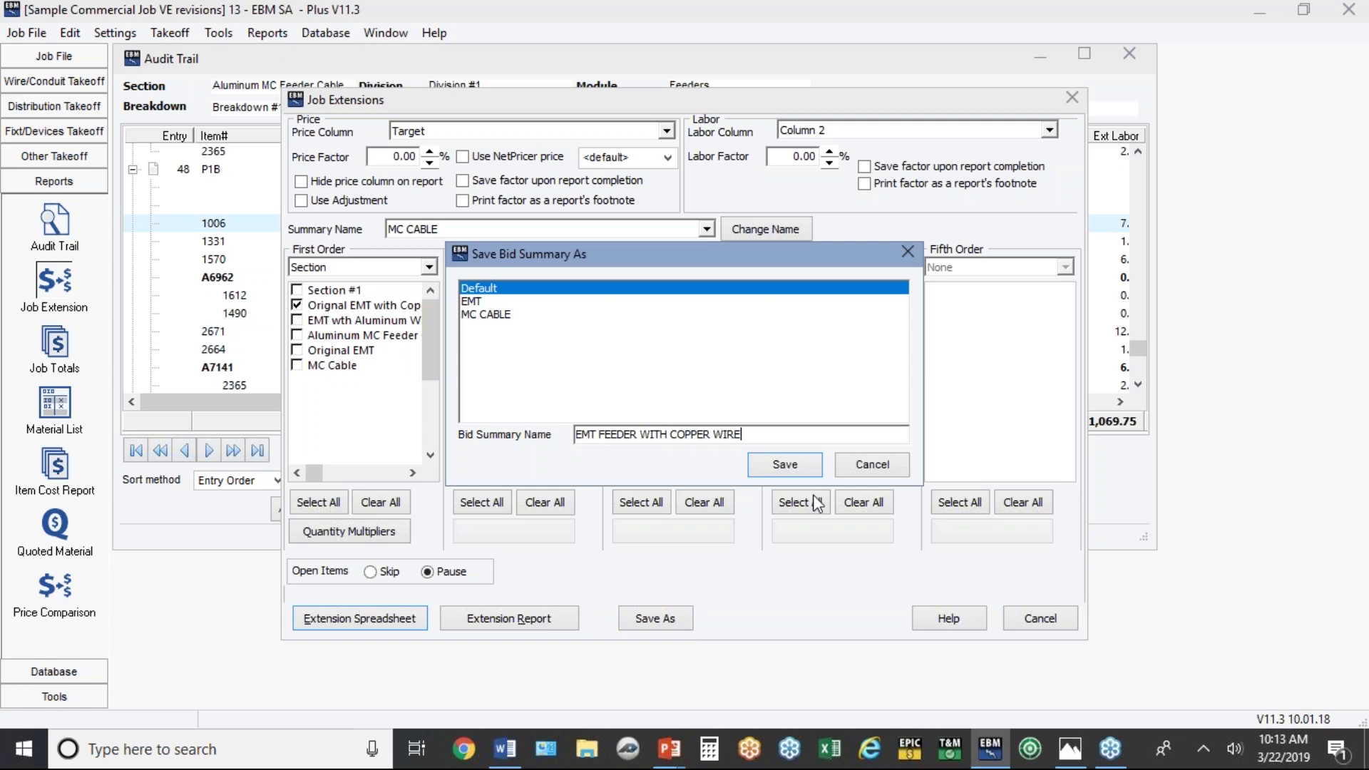
pyautogui.click(810, 464)
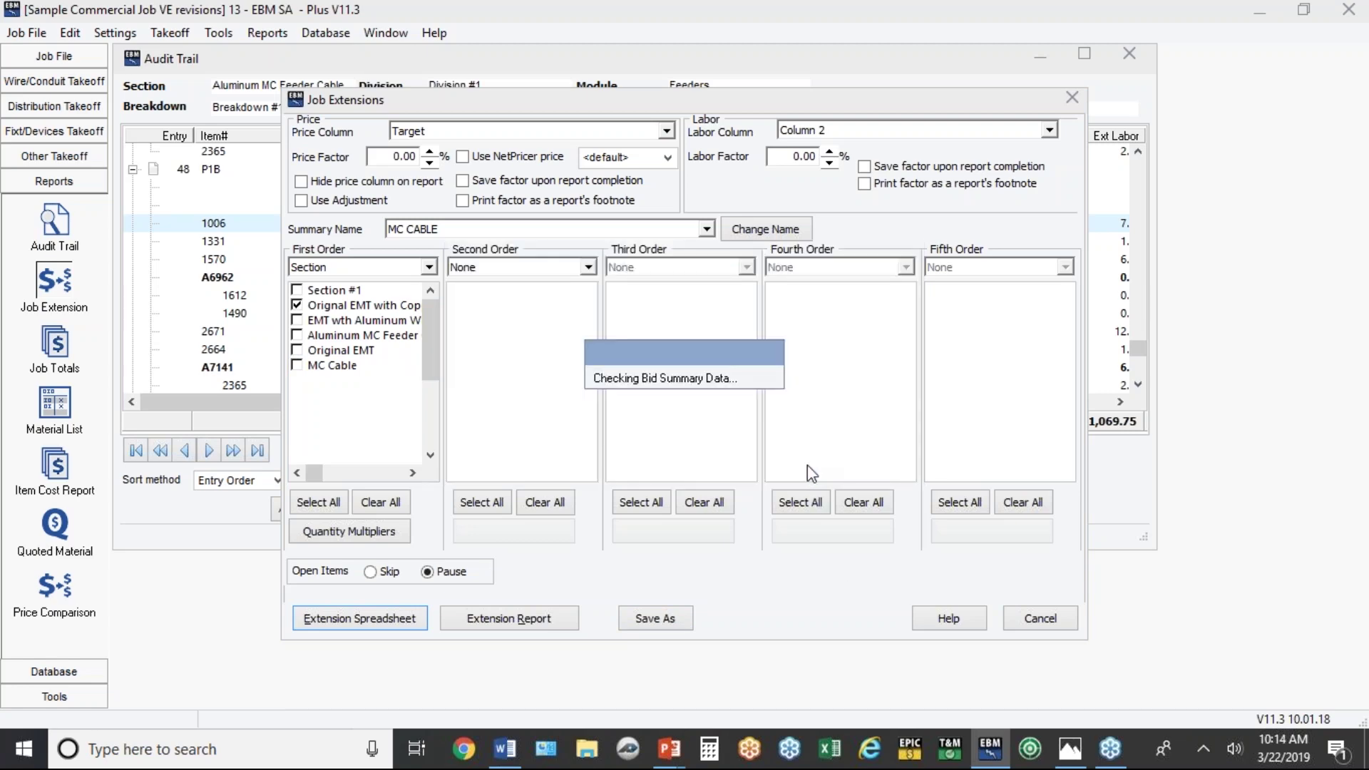
pyautogui.press('Return')
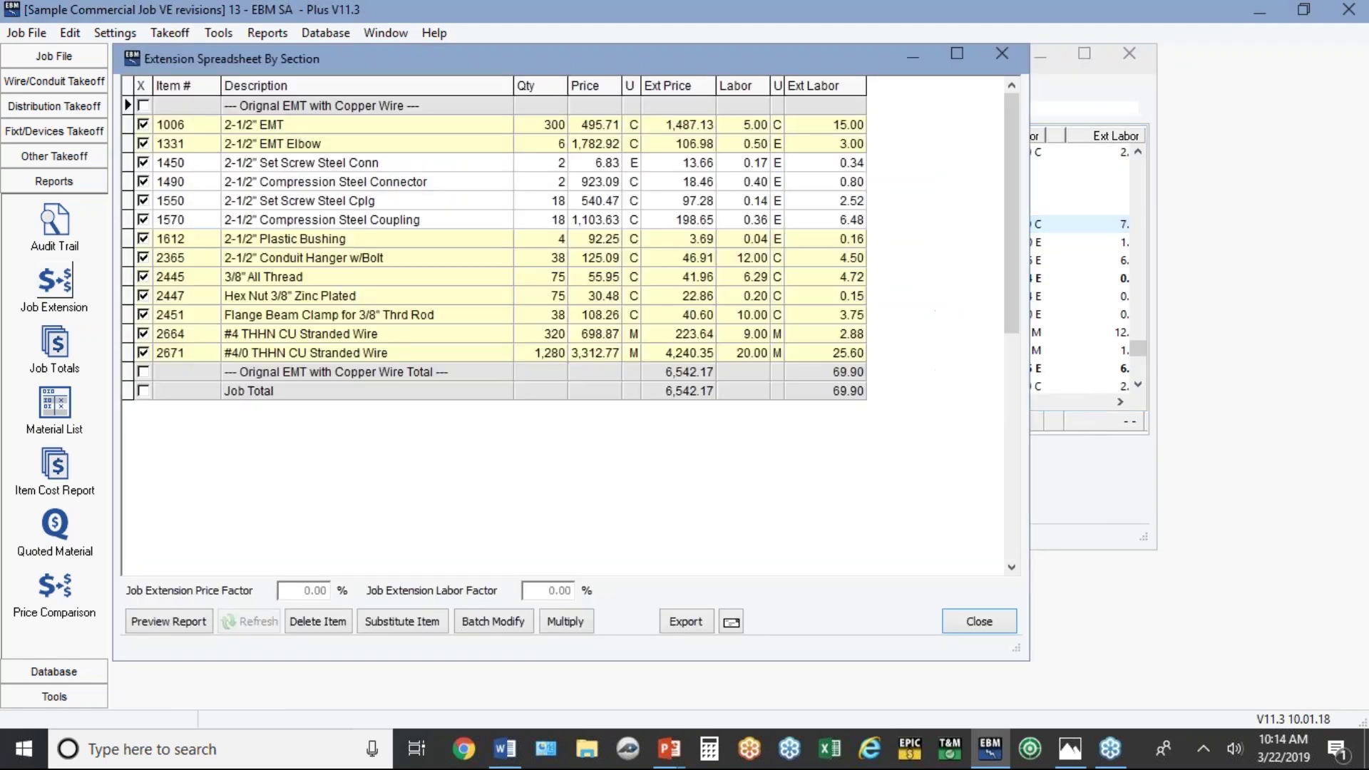
# Set overhead and profit to 10% each by entire job in the totals of the EMT FEEDER WITH COPPER WIRE summary.
pyautogui.click(59, 343)
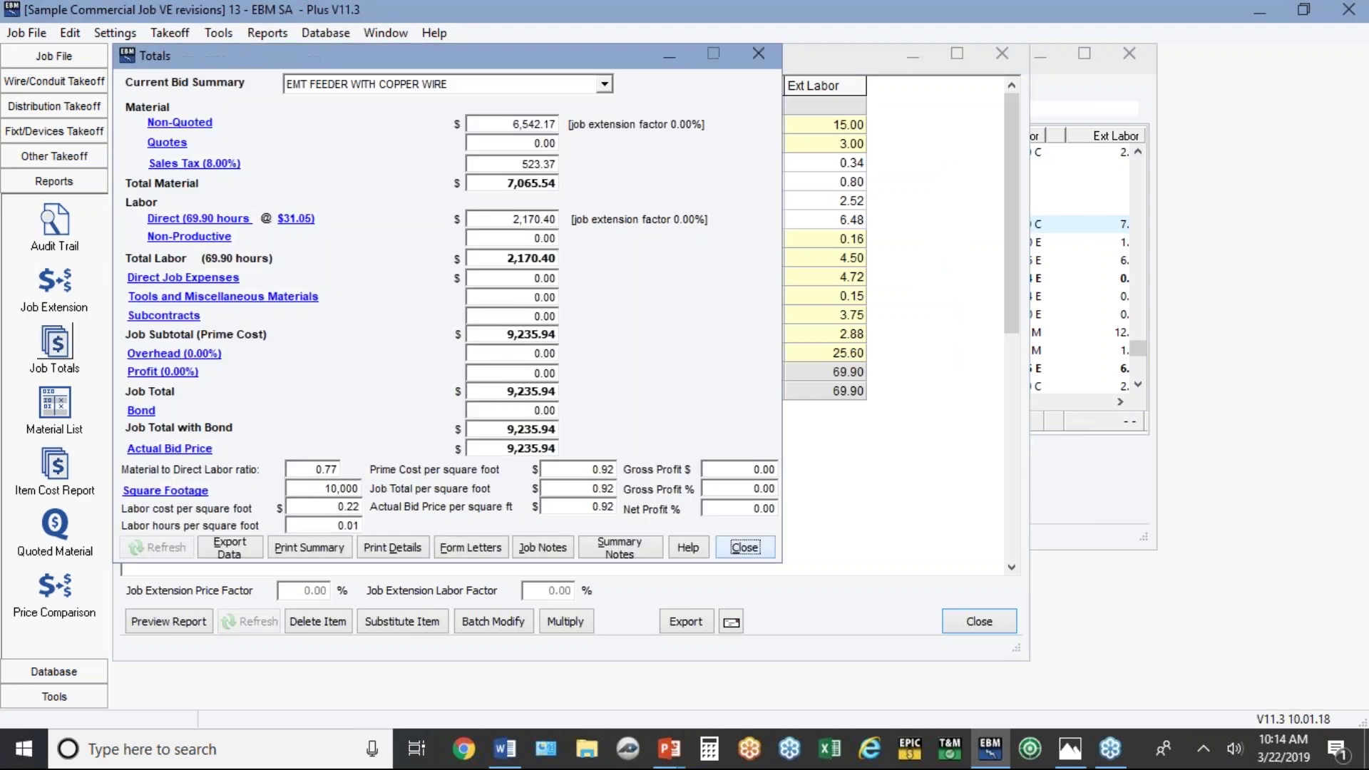
pyautogui.click(191, 350)
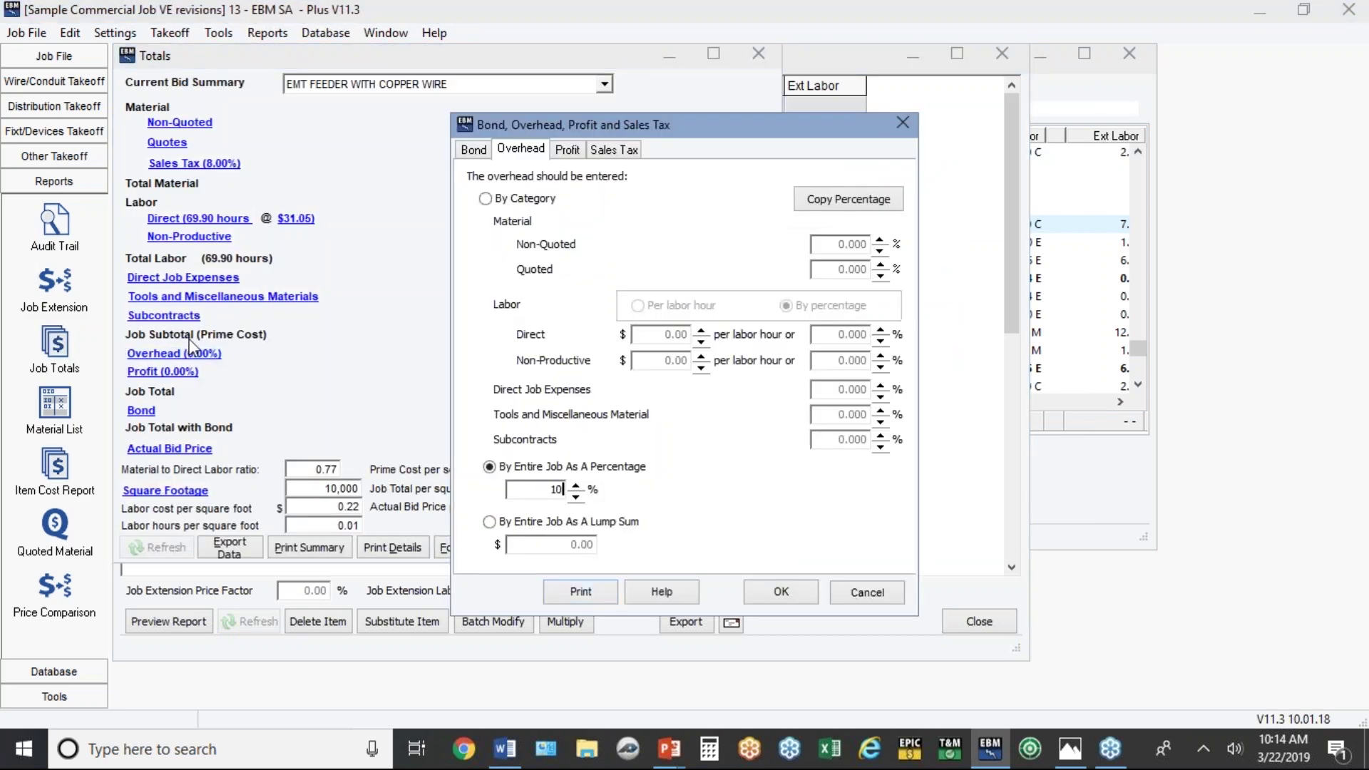
pyautogui.click(568, 150)
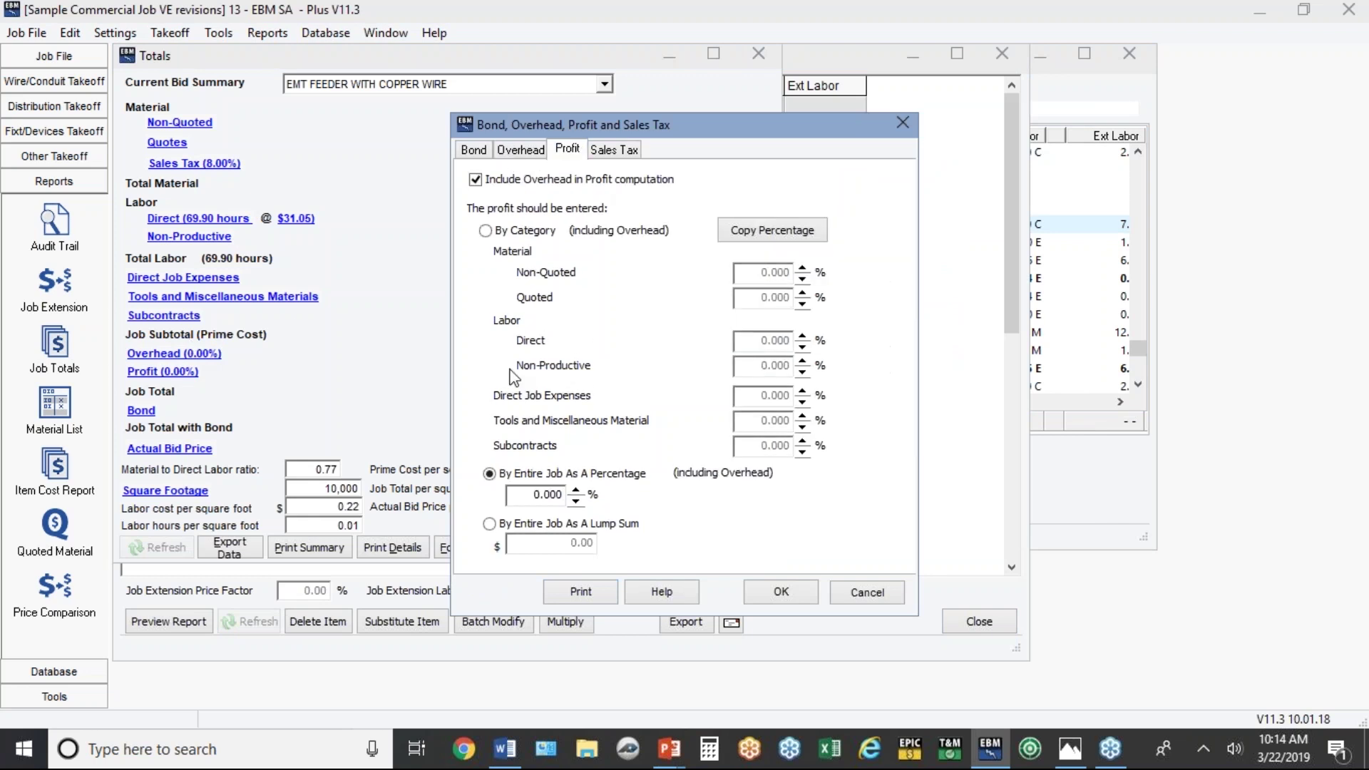
pyautogui.doubleClick(520, 492)
pyautogui.write('10')
pyautogui.click(783, 593)
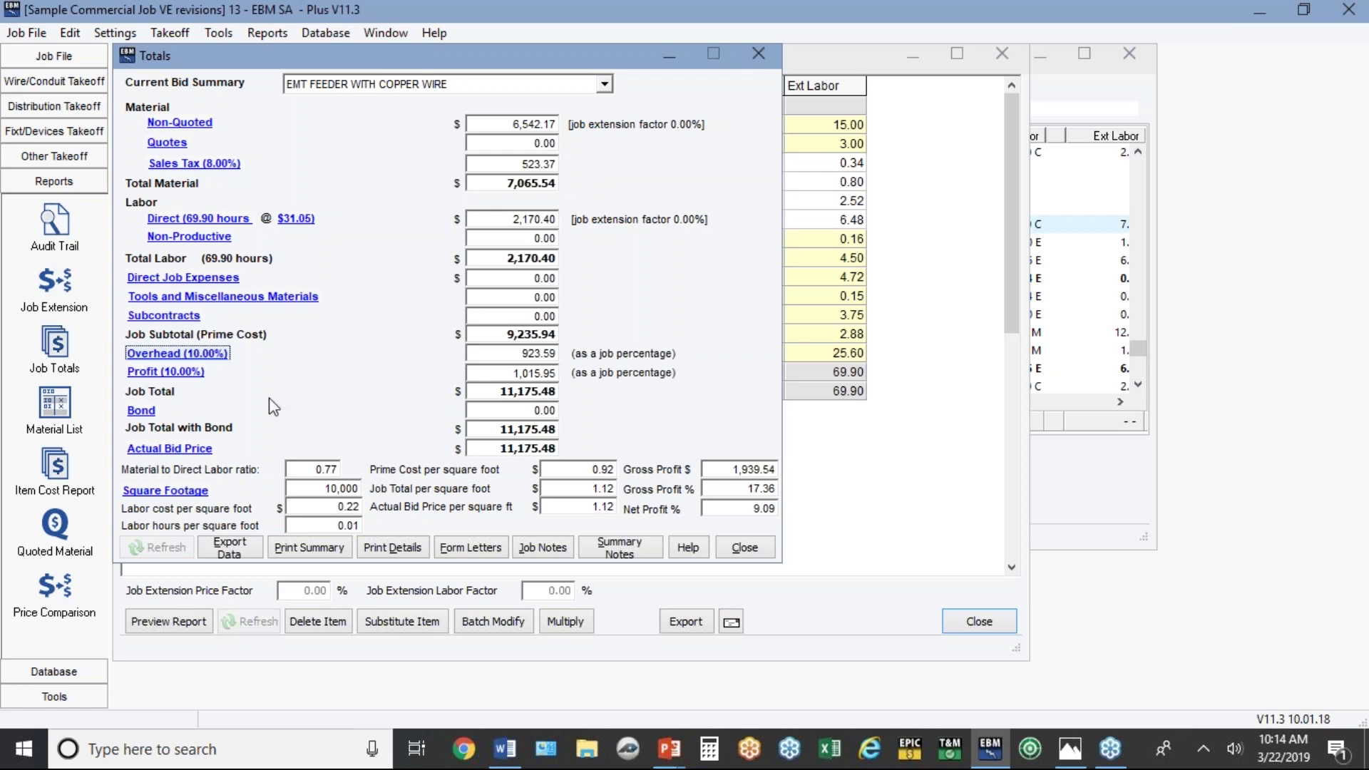
# Set up another job extension that includes only the EMT wth Aluminum Wire section.
pyautogui.click(74, 295)
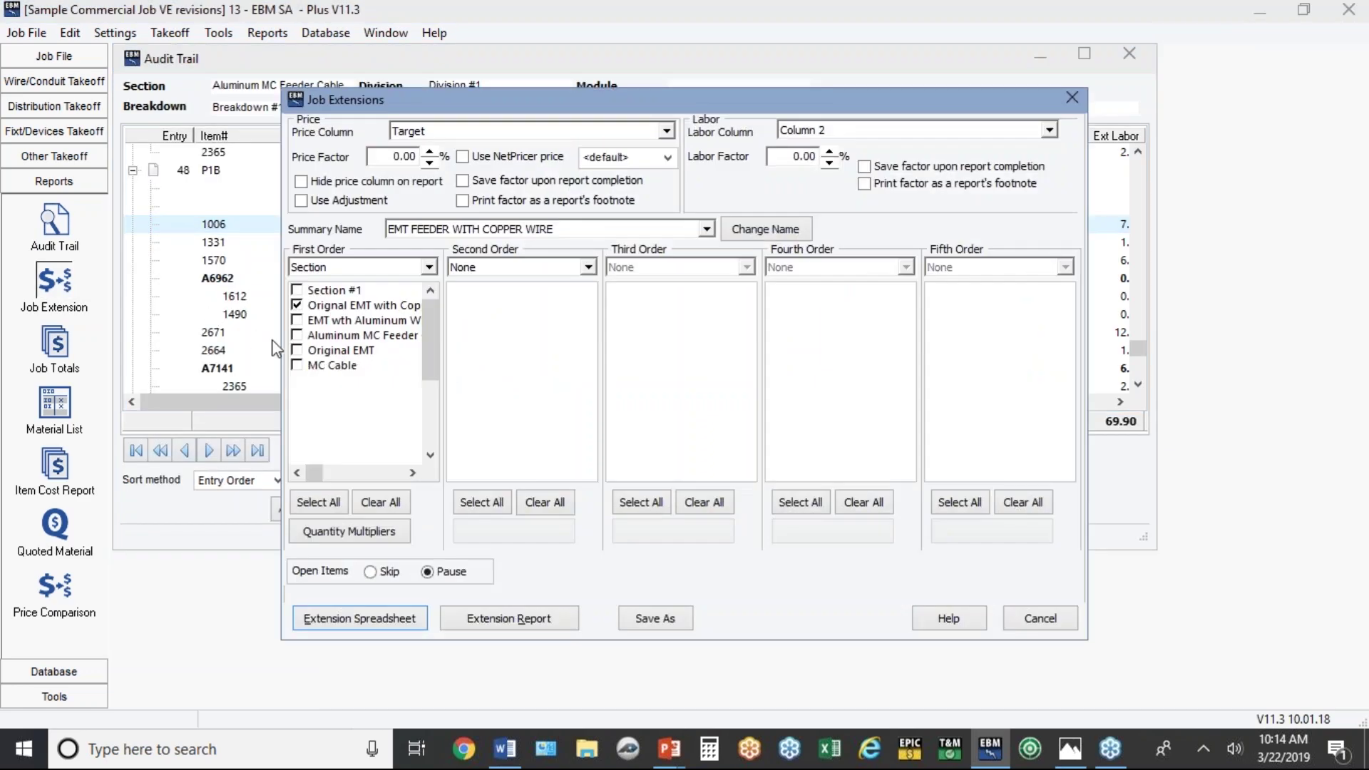
pyautogui.click(298, 320)
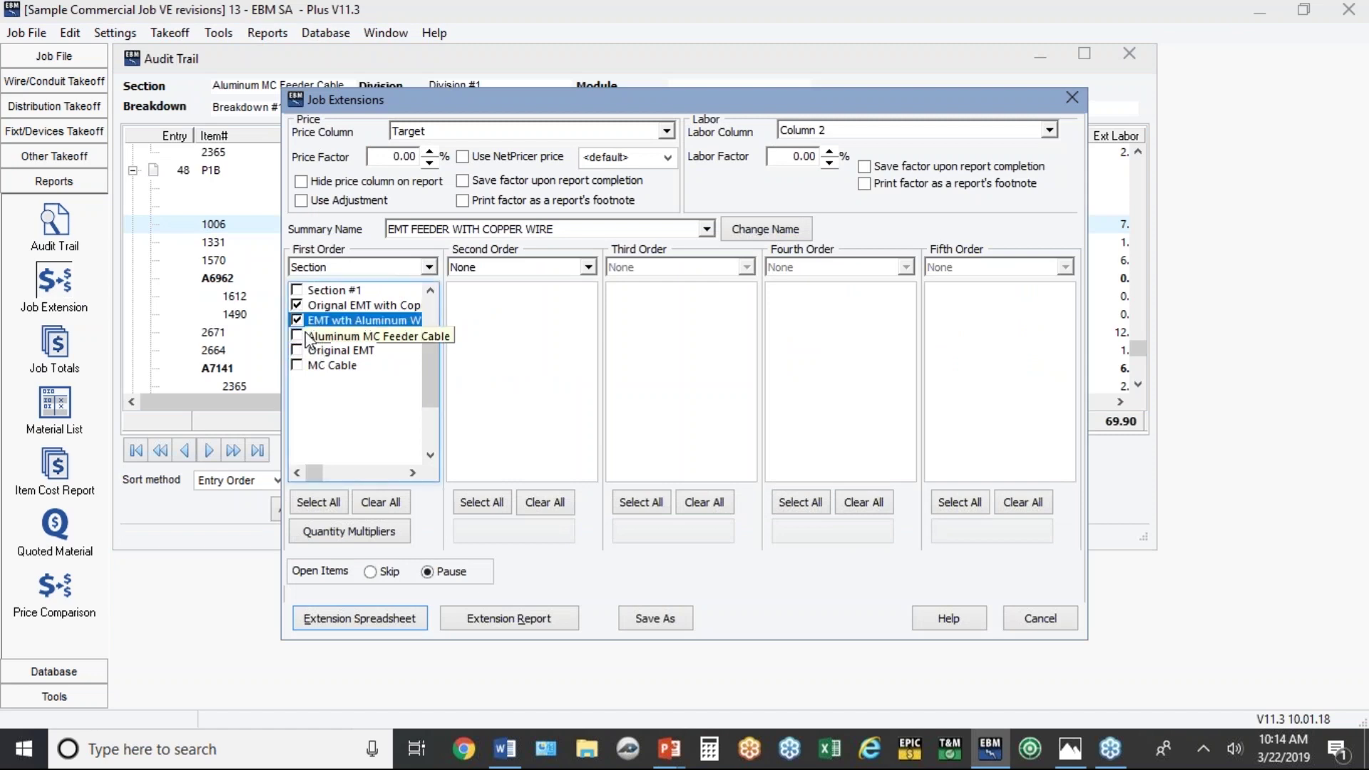
pyautogui.click(297, 305)
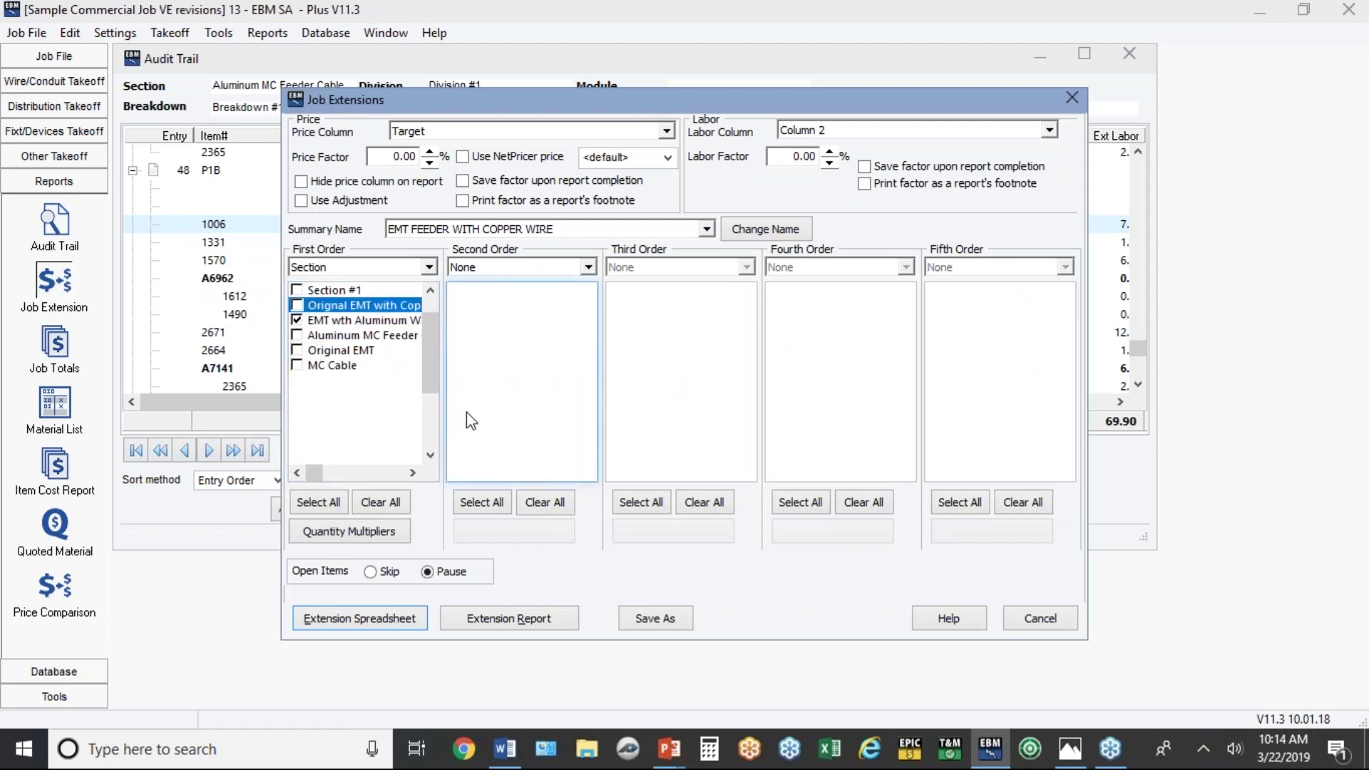
# Save the bid summary as EMT FEEDER WITH ALUMINUM WIRE and generate its extension spreadsheet.
pyautogui.click(651, 623)
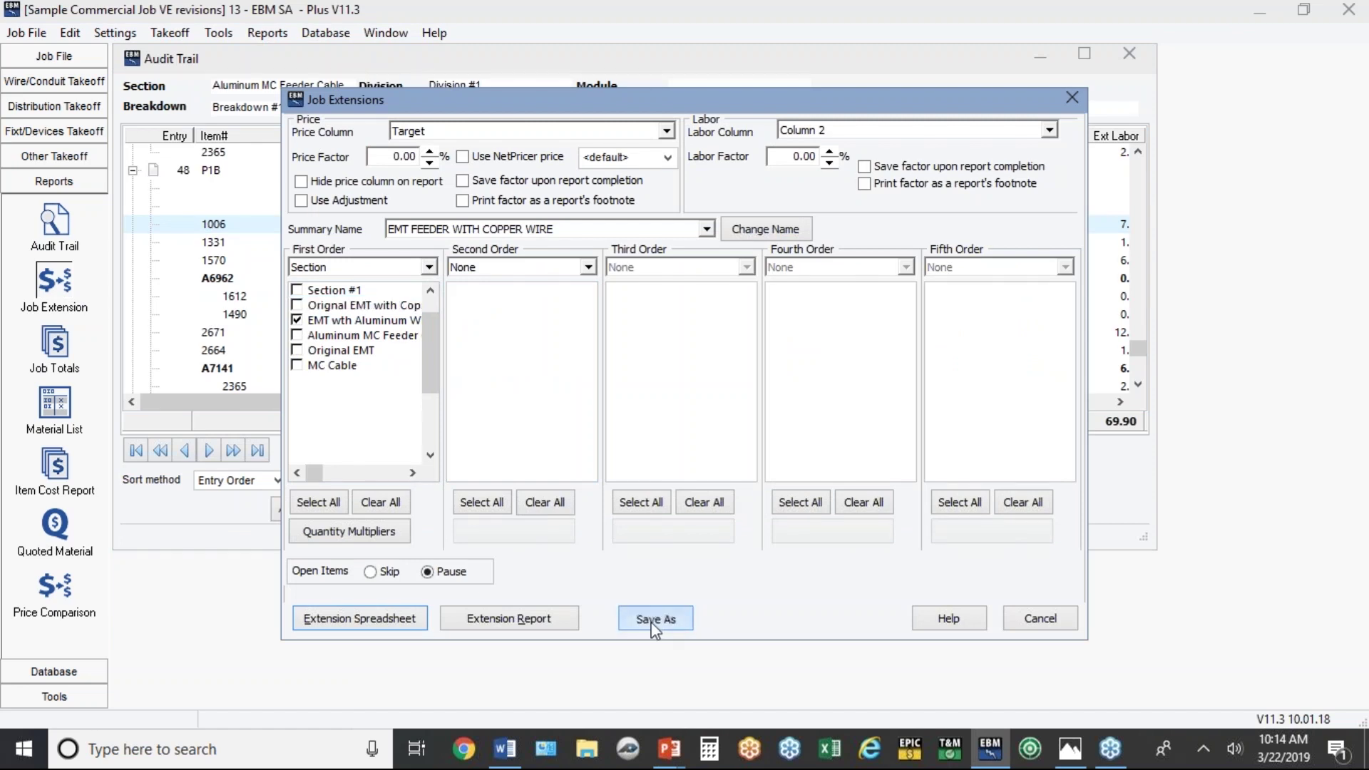
pyautogui.click(767, 434)
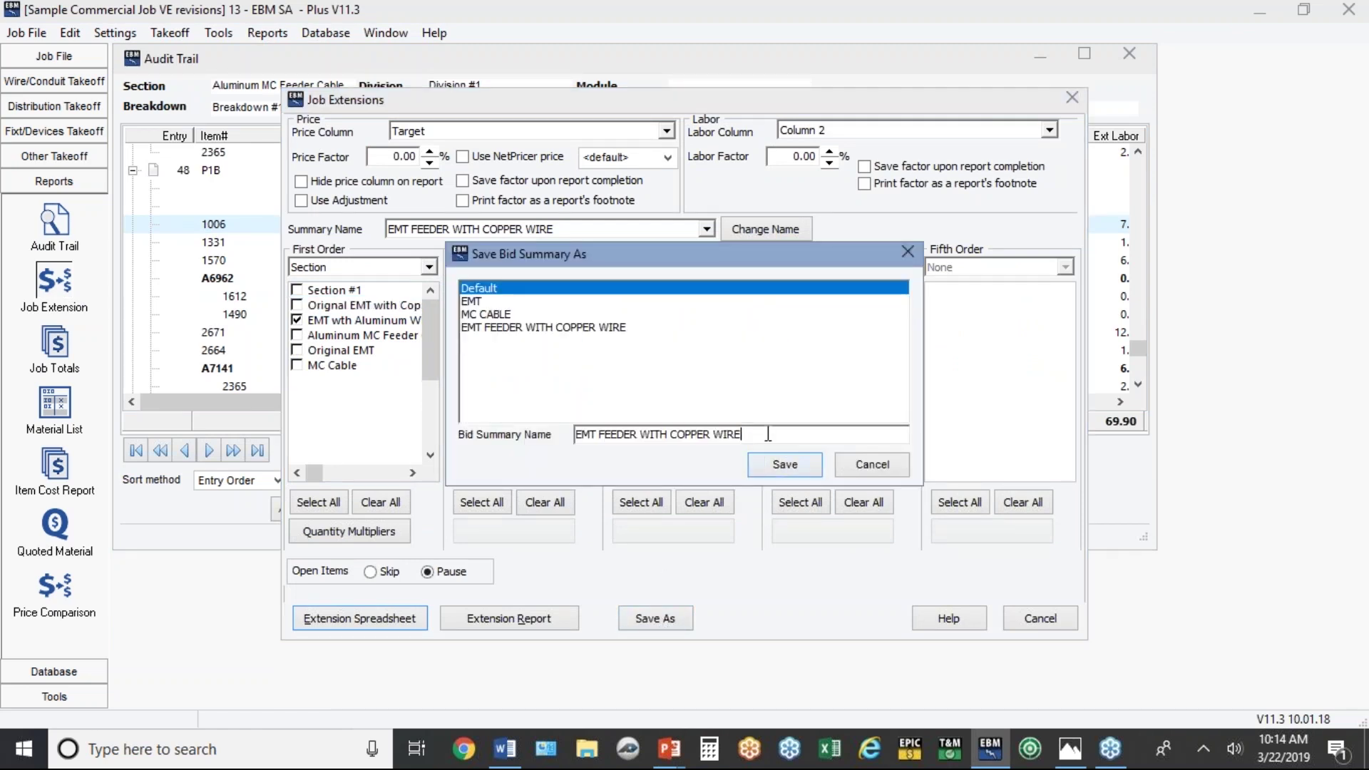
pyautogui.press('BackSpace')
pyautogui.press('BackSpace')
pyautogui.press('BackSpace')
pyautogui.press('BackSpace')
pyautogui.press('BackSpace')
pyautogui.press('BackSpace')
pyautogui.press('BackSpace')
pyautogui.write('ALUMINUM WIRE')
pyautogui.click(792, 460)
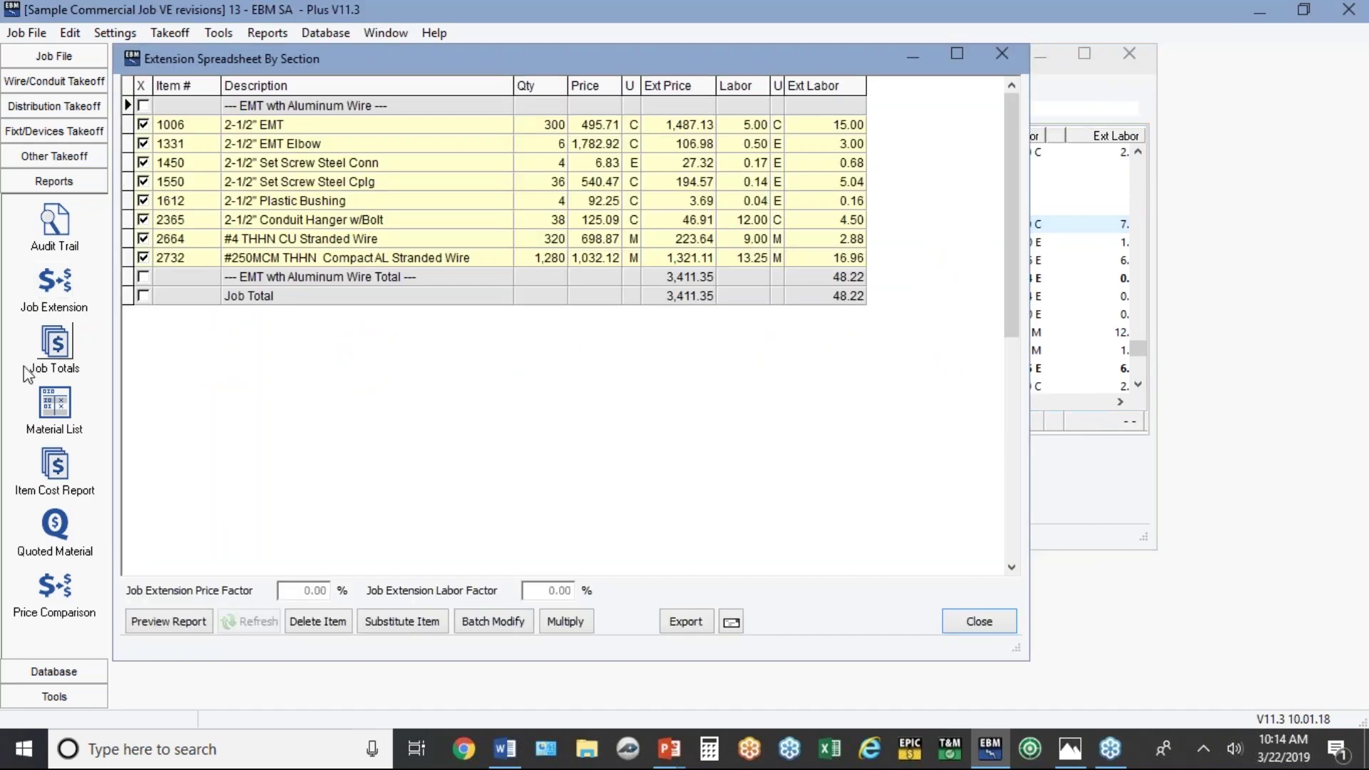
# Set overhead and profit to 10% each by entire job in the totals of the EMT FEEDER WITH ALUMINUM WIRE summary.
pyautogui.click(54, 344)
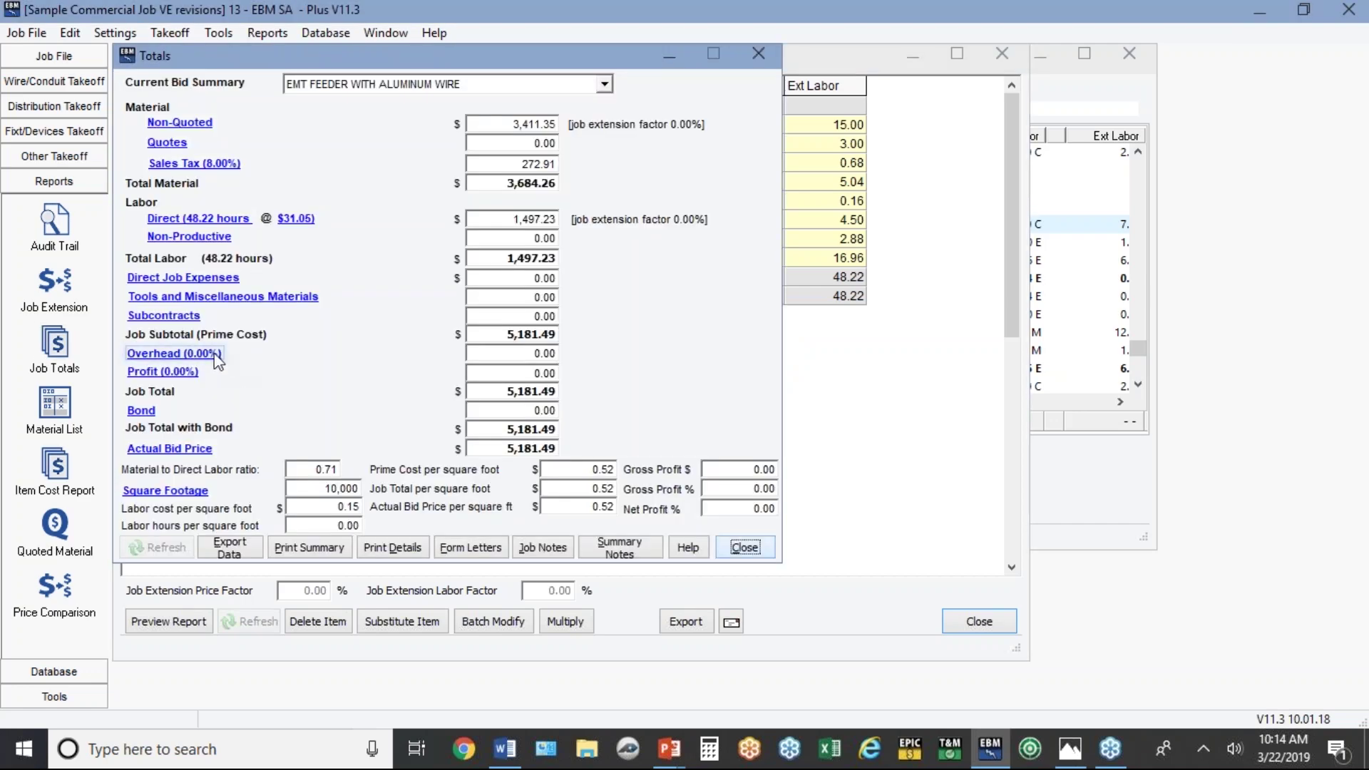
pyautogui.click(216, 354)
pyautogui.write('10')
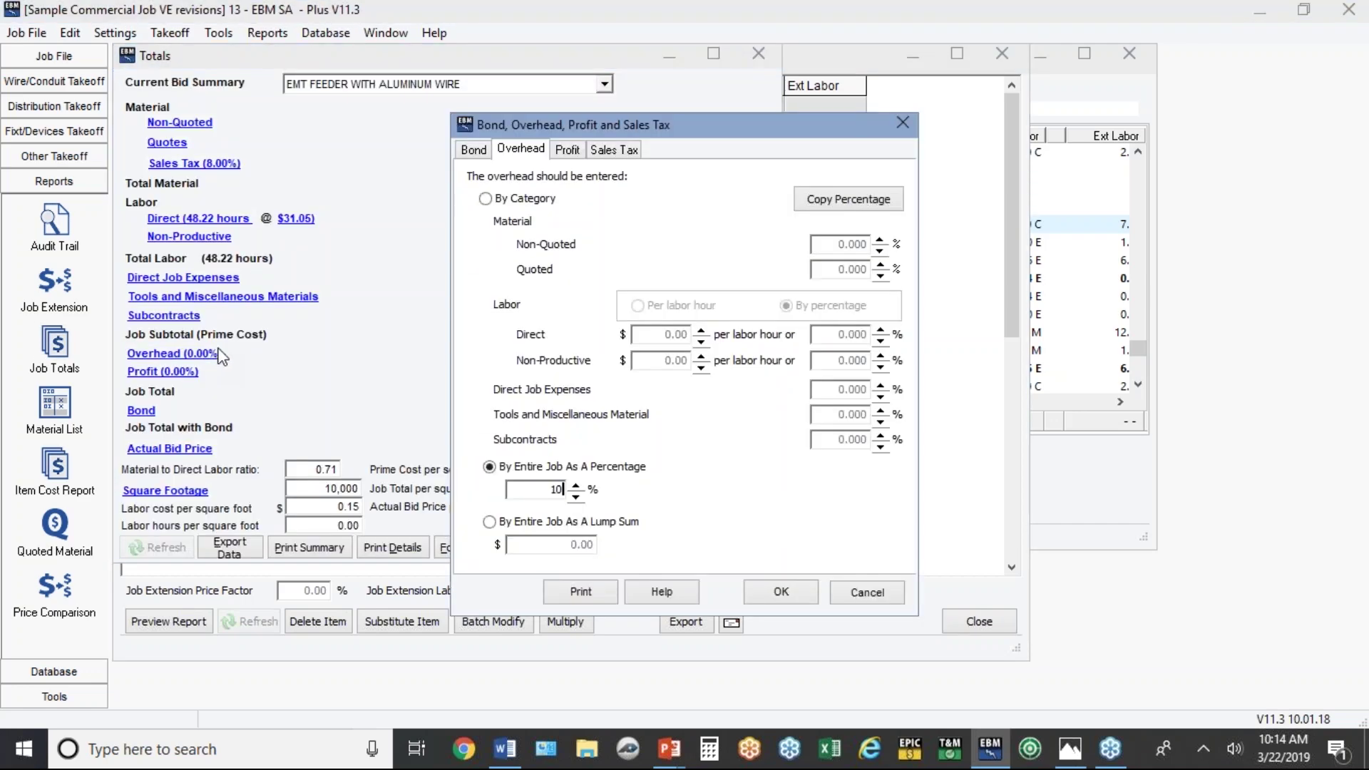
pyautogui.click(567, 150)
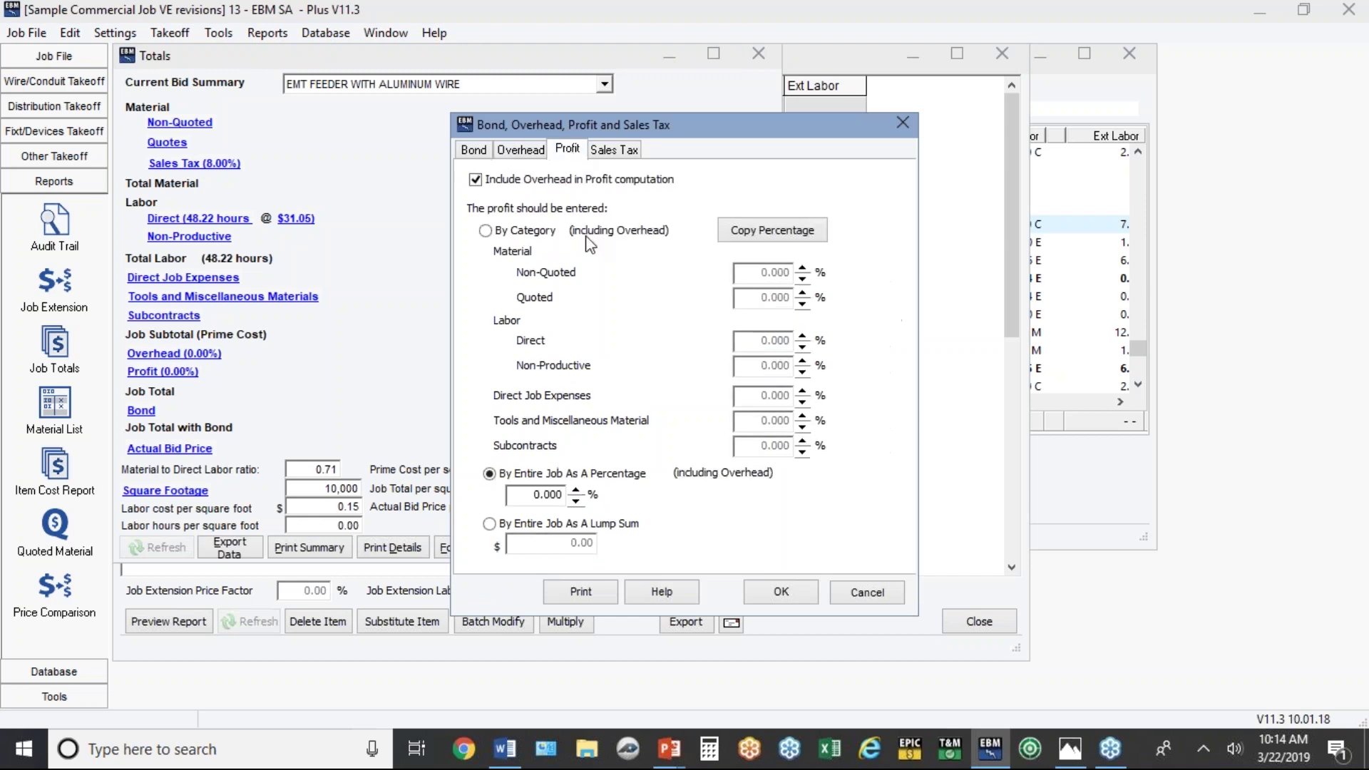
pyautogui.doubleClick(553, 493)
pyautogui.write('10')
pyautogui.click(760, 592)
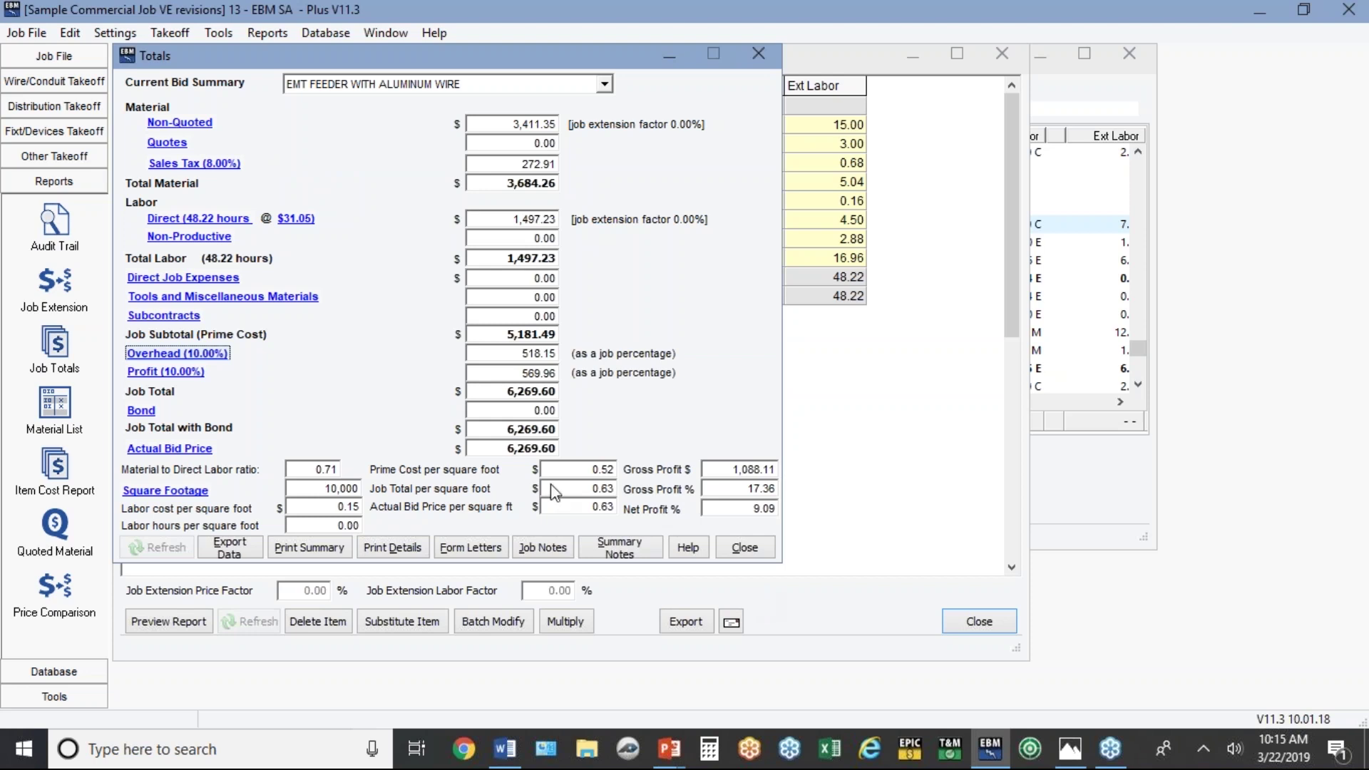
# Display the totals of the EMT FEEDER WITH COPPER WIRE summary for comparison, then view its job extension setup and close it.
pyautogui.click(603, 84)
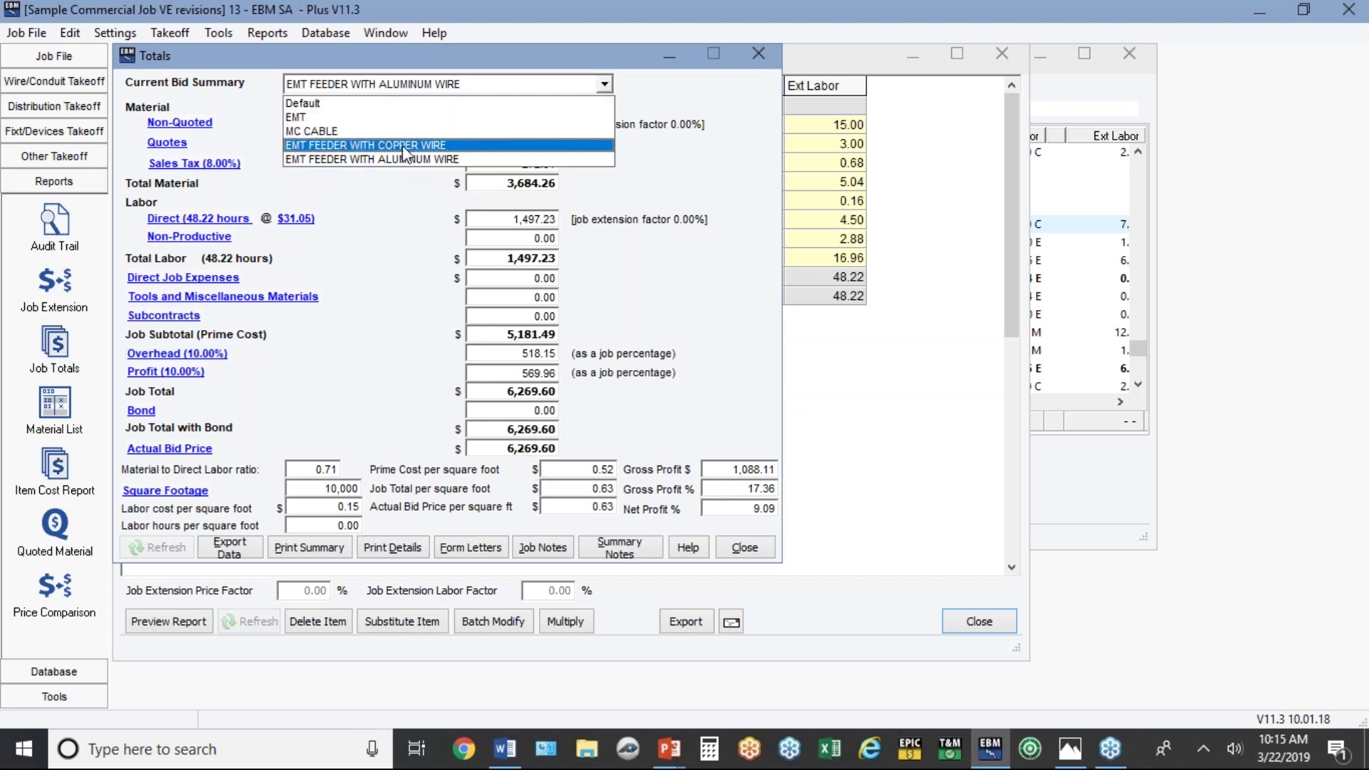
pyautogui.click(402, 145)
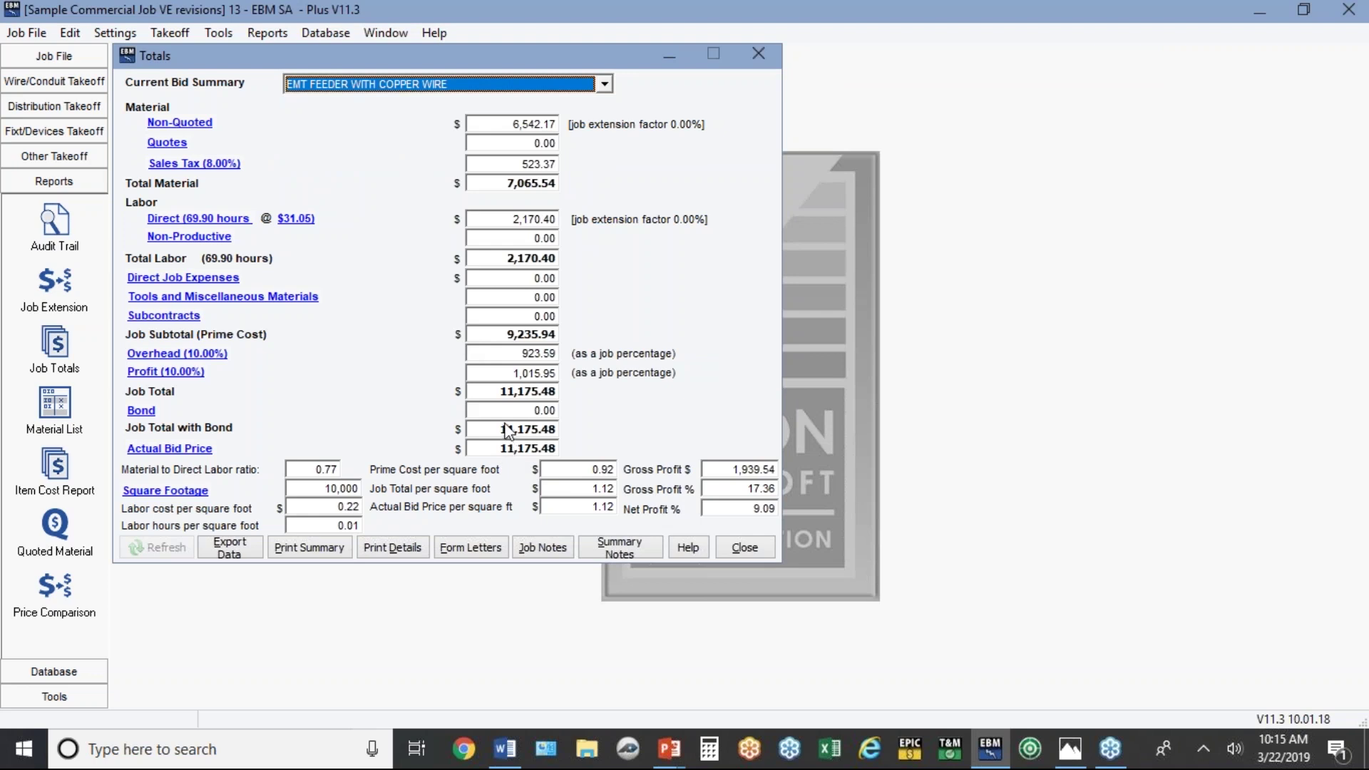
pyautogui.click(53, 295)
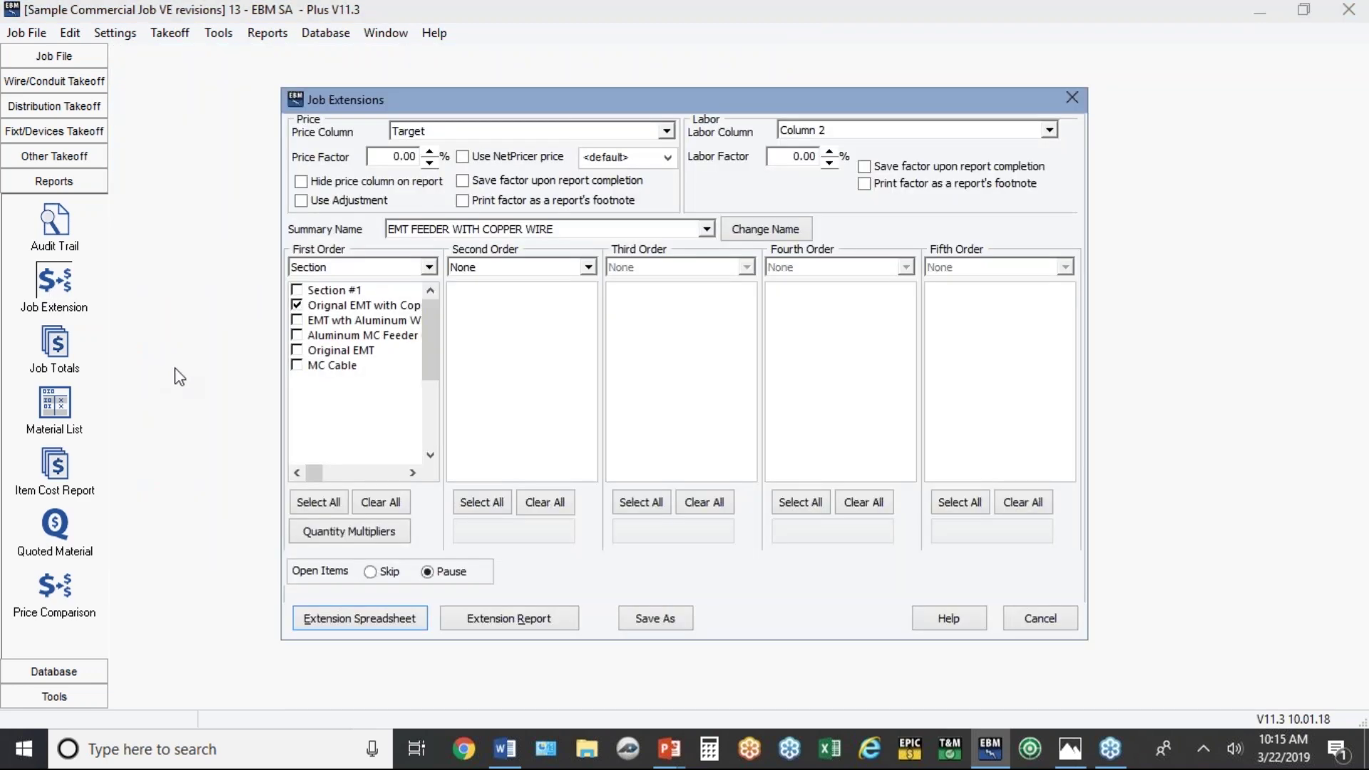
pyautogui.click(1071, 98)
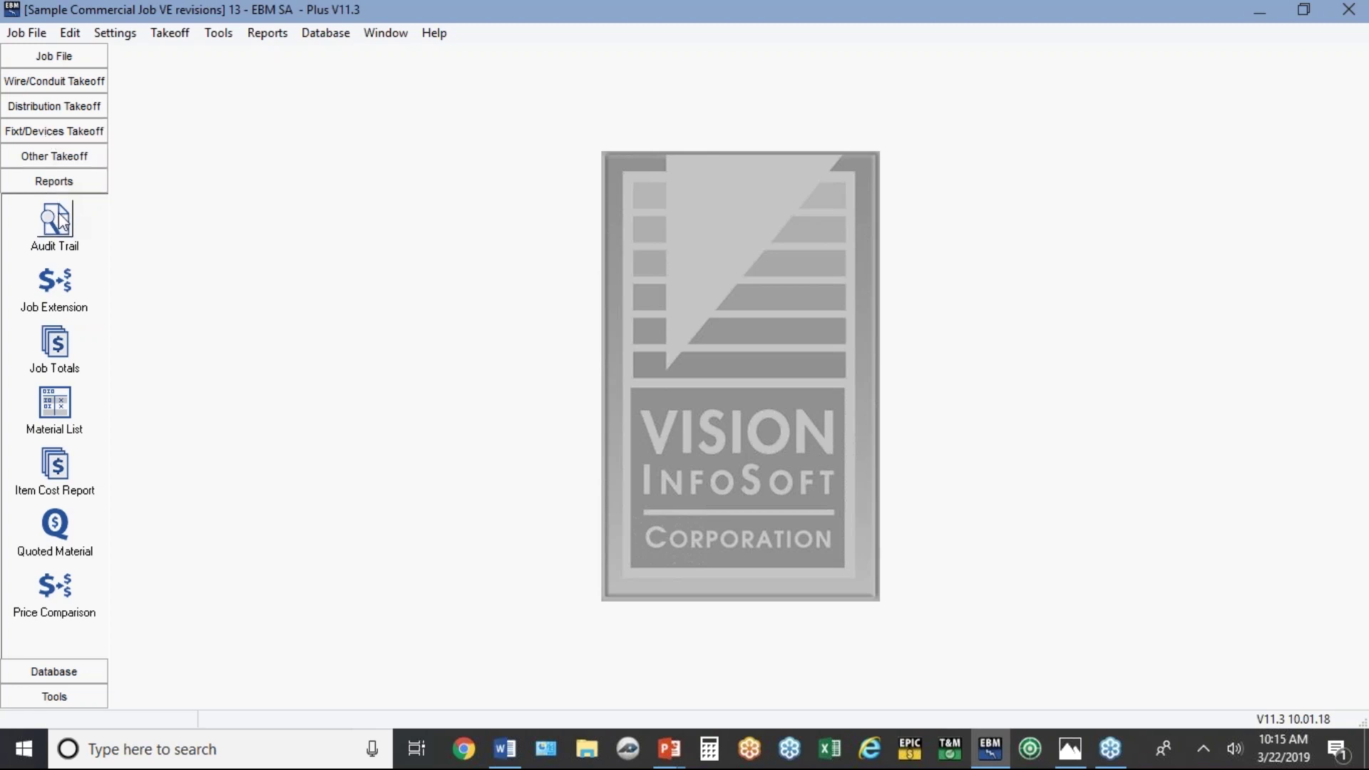
# Review the branch circuit entries 50 to 57 in the audit trail, comparing the 1/2" EMT and 12/2 MC cable items.
pyautogui.click(59, 215)
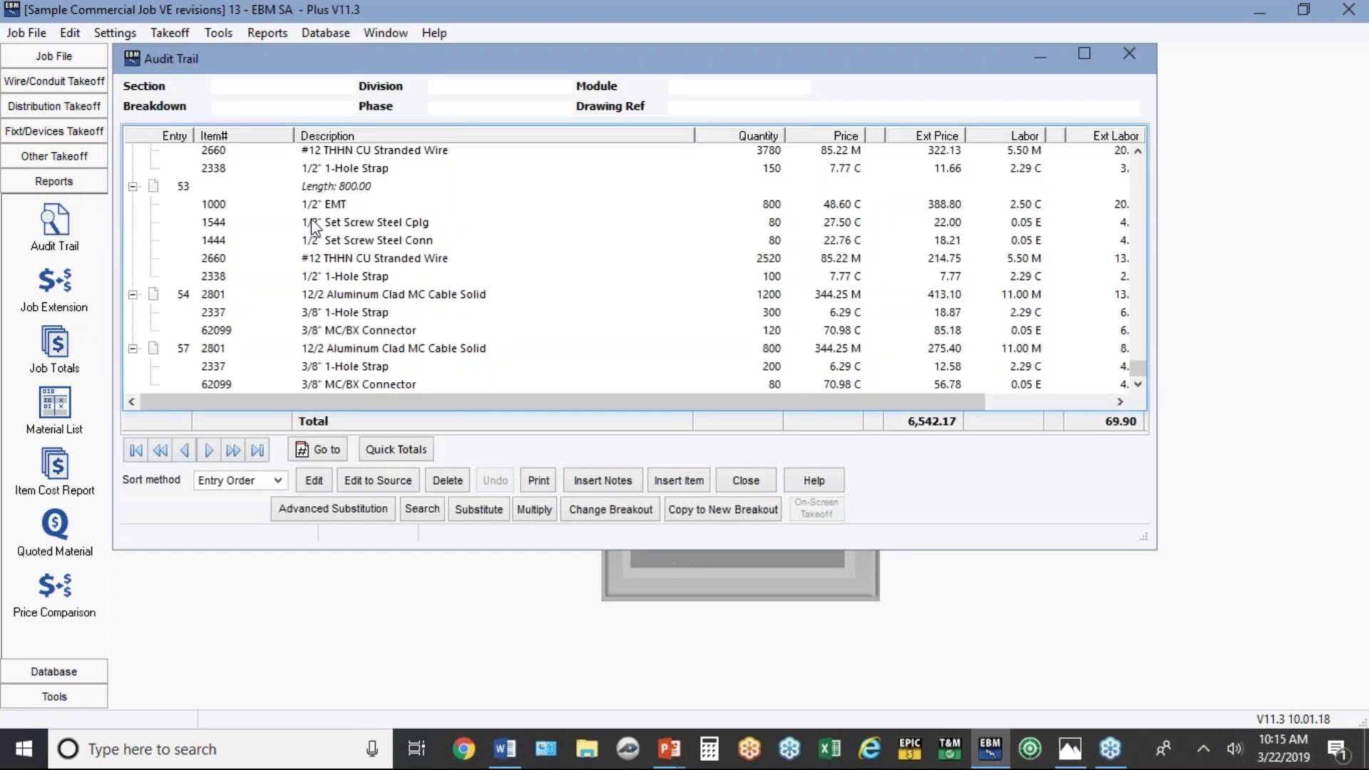
pyautogui.scroll(2, 307, 214)
pyautogui.scroll(2, 314, 207)
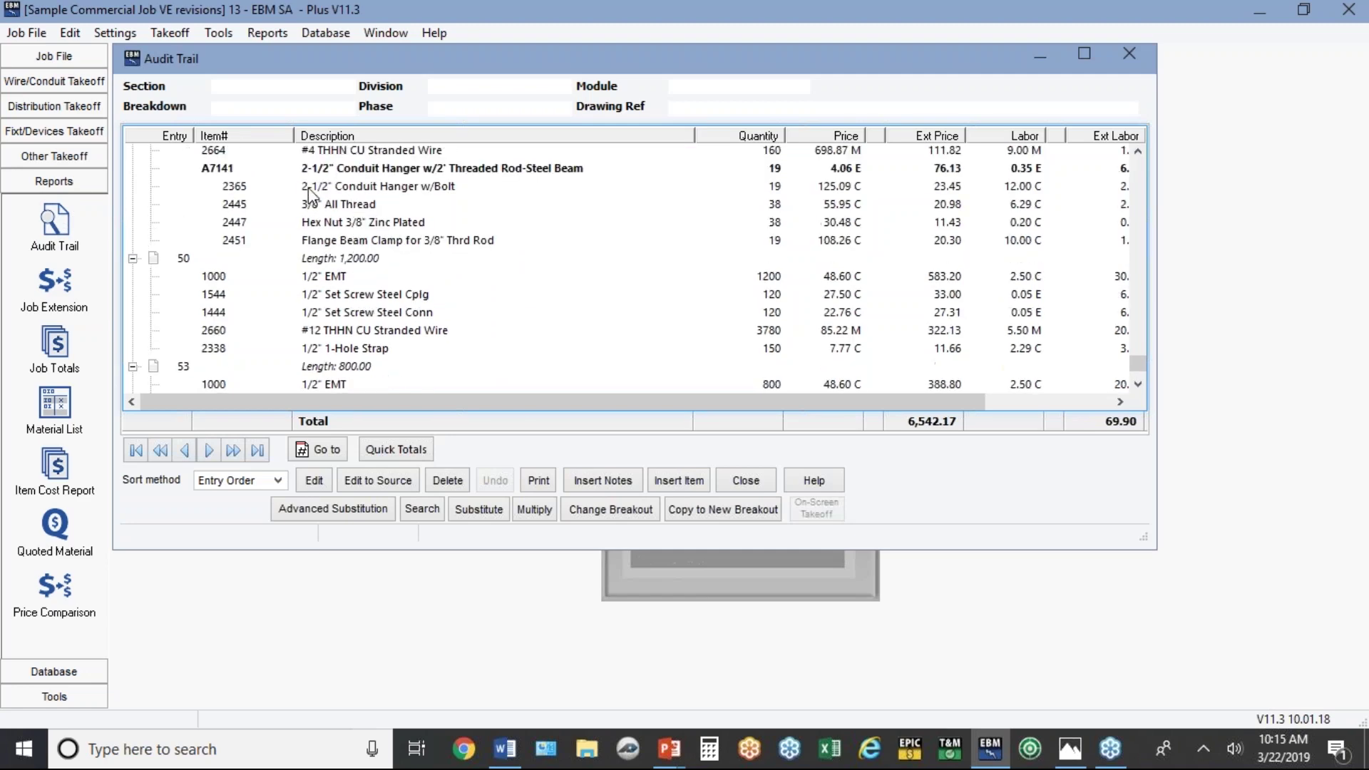
pyautogui.scroll(-3, 281, 196)
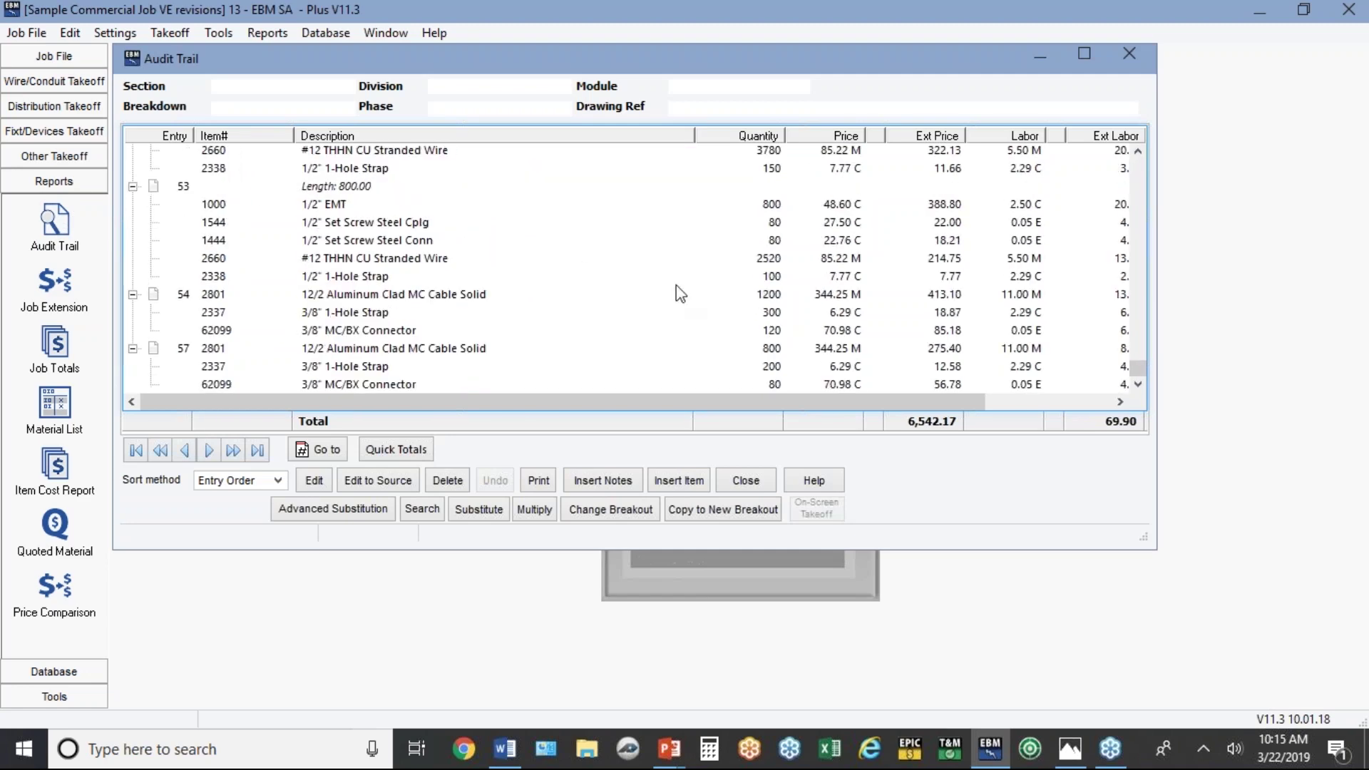
pyautogui.click(772, 331)
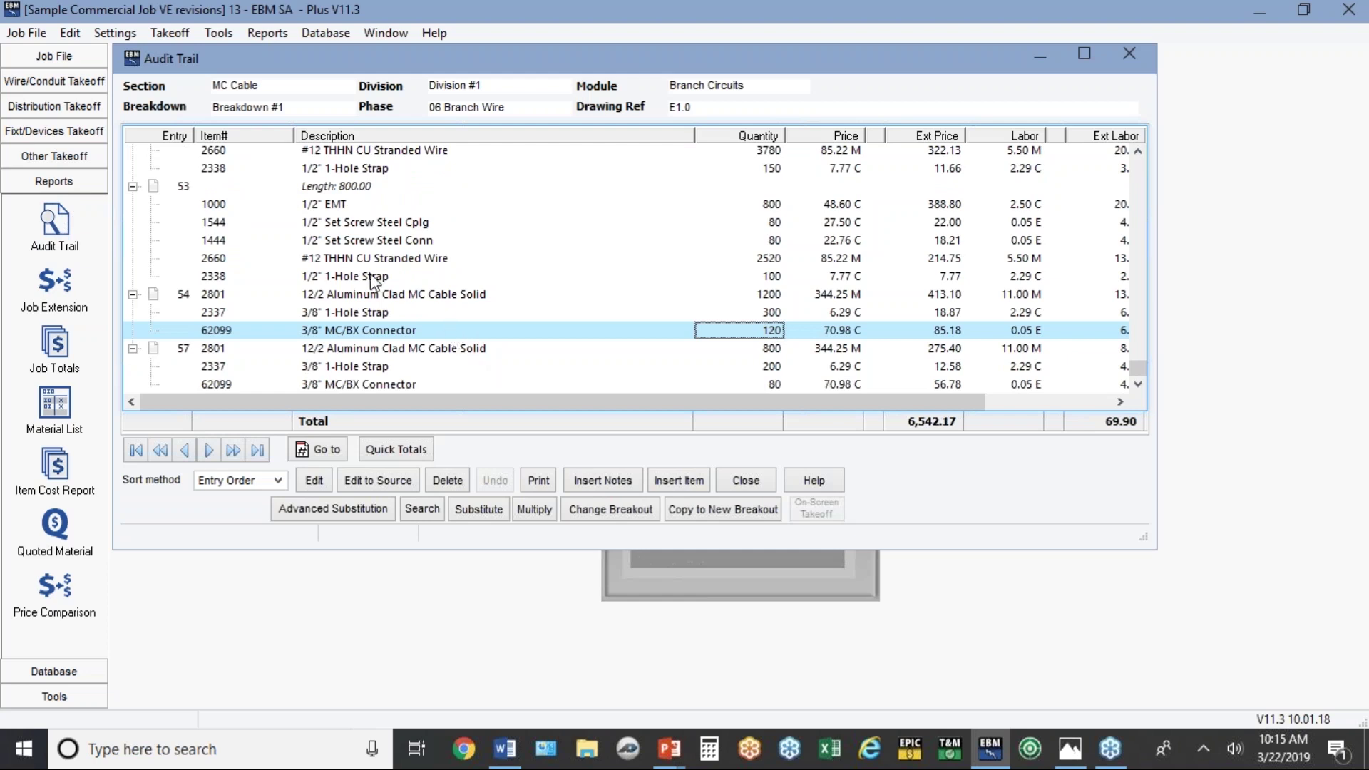
pyautogui.click(360, 350)
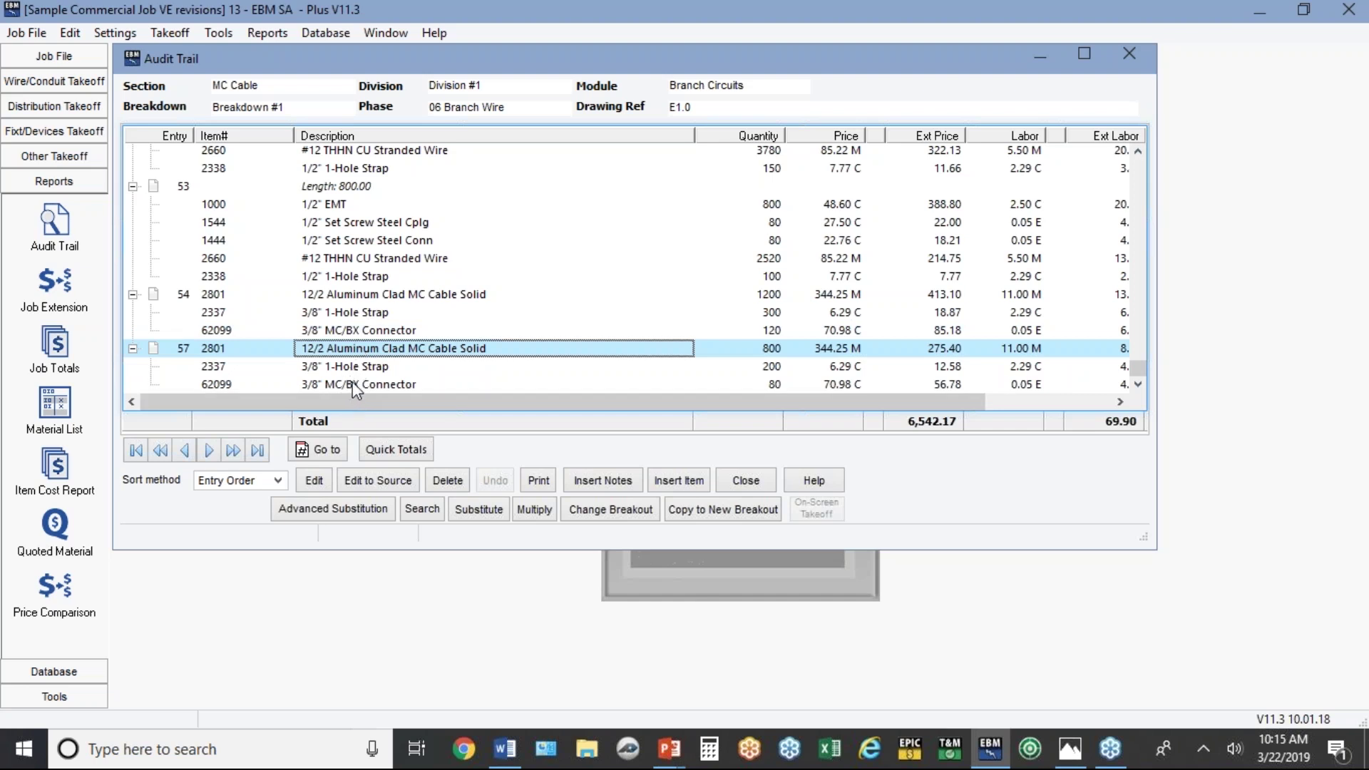
# Start an advanced substitution from conduit to cable for only feeder entries 48 (P1B) and 49 (P2B) in the audit trail.
pyautogui.scroll(4, 387, 290)
pyautogui.scroll(3, 387, 288)
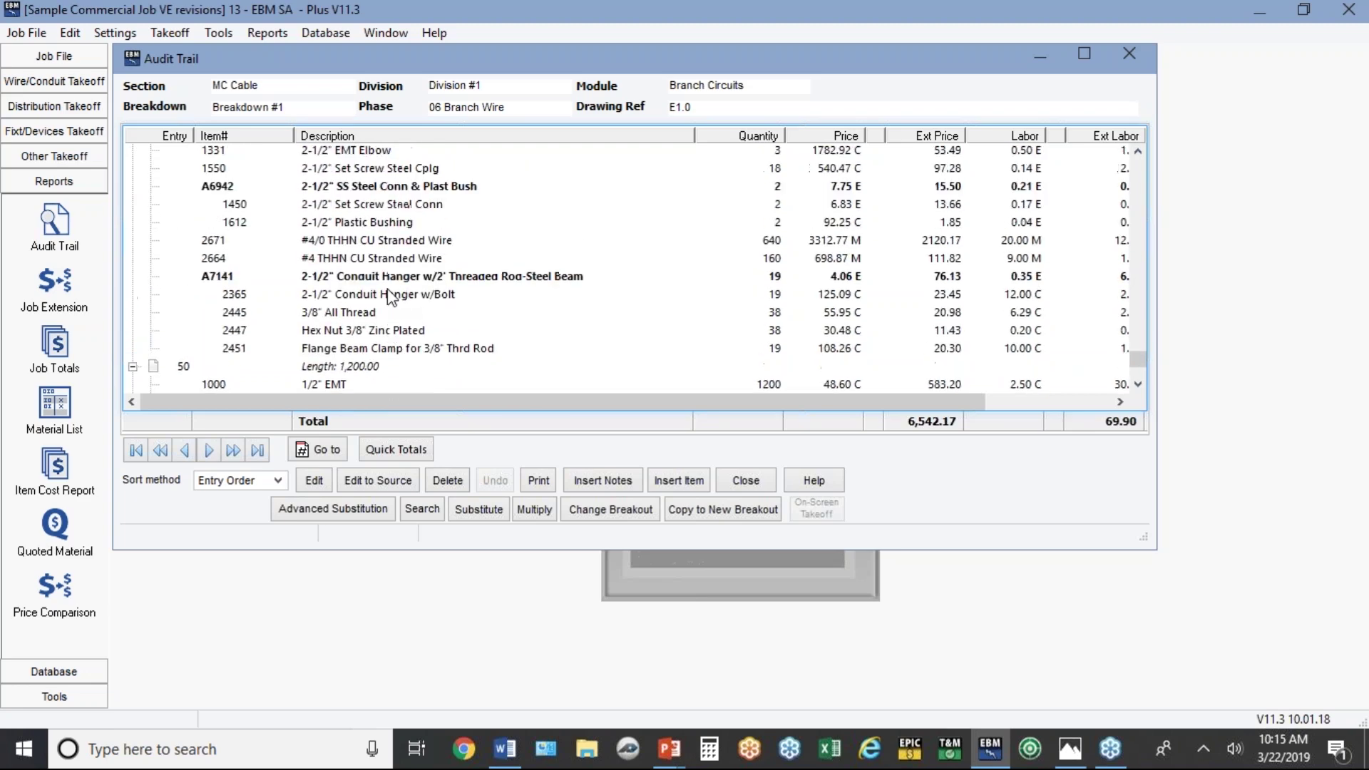
pyautogui.scroll(5, 296, 215)
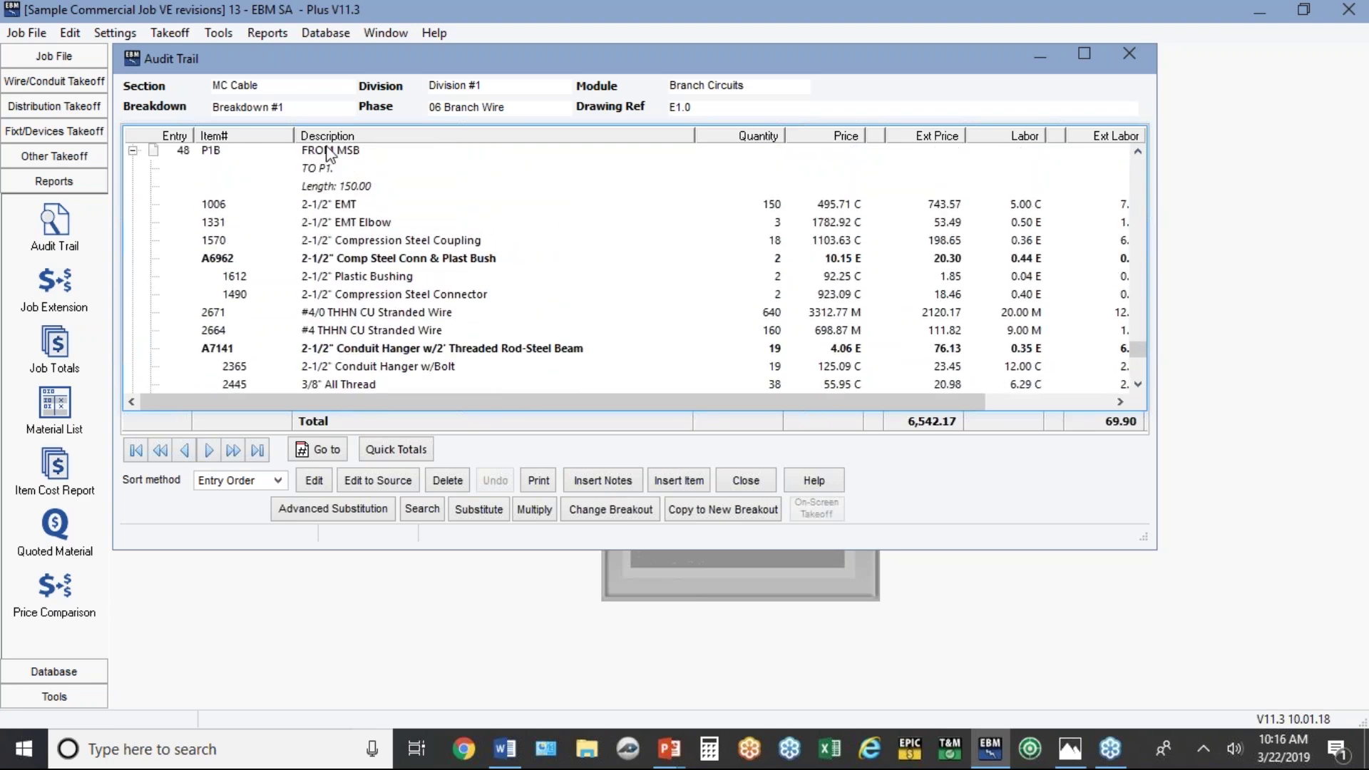
pyautogui.click(328, 151)
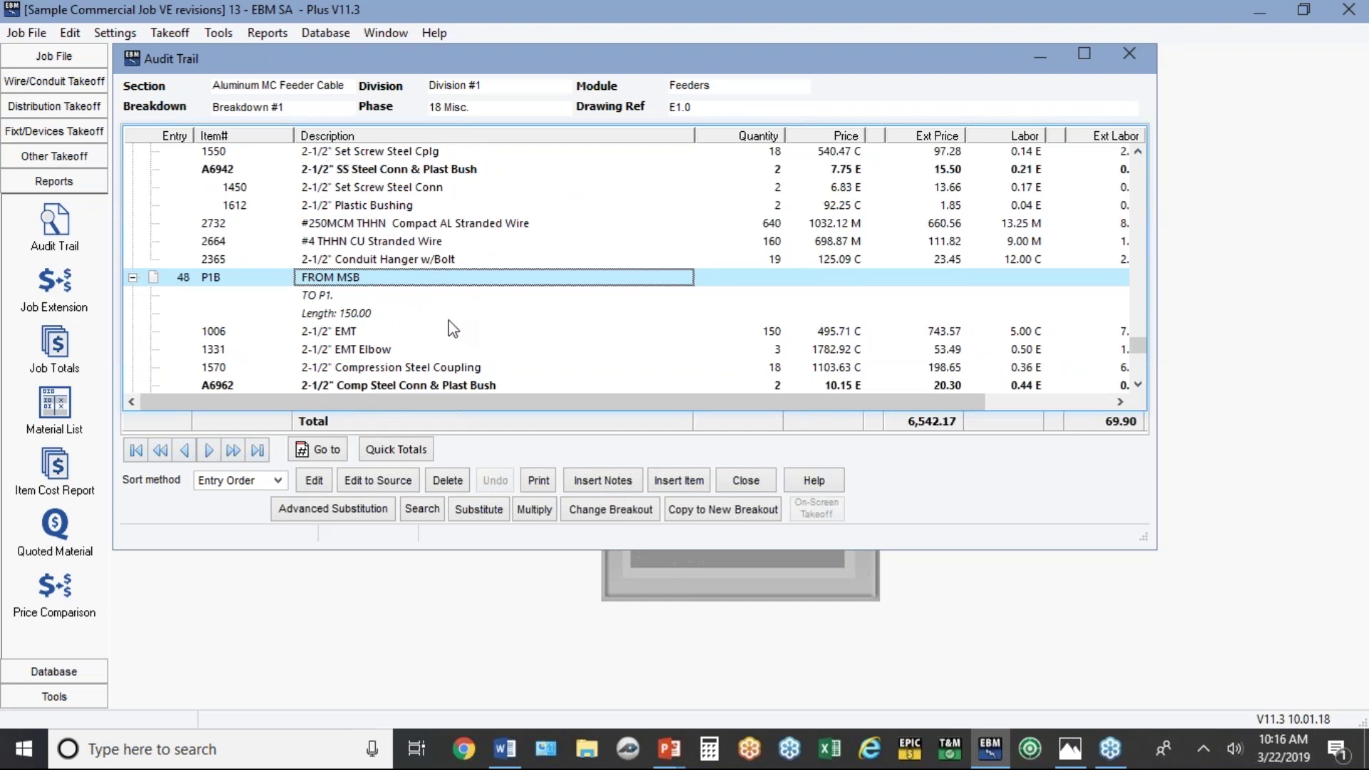
pyautogui.hotkey('shift', 'Down')
pyautogui.hotkey('shift', 'Down')
pyautogui.hotkey('shift', 'Down')
pyautogui.hotkey('shift', 'Down')
pyautogui.hotkey('shift', 'Down')
pyautogui.hotkey('shift', 'Down')
pyautogui.hotkey('shift', 'Down')
pyautogui.hotkey('shift', 'Down')
pyautogui.hotkey('shift', 'Down')
pyautogui.hotkey('shift', 'Down')
pyautogui.hotkey('shift', 'Down')
pyautogui.hotkey('shift', 'Down')
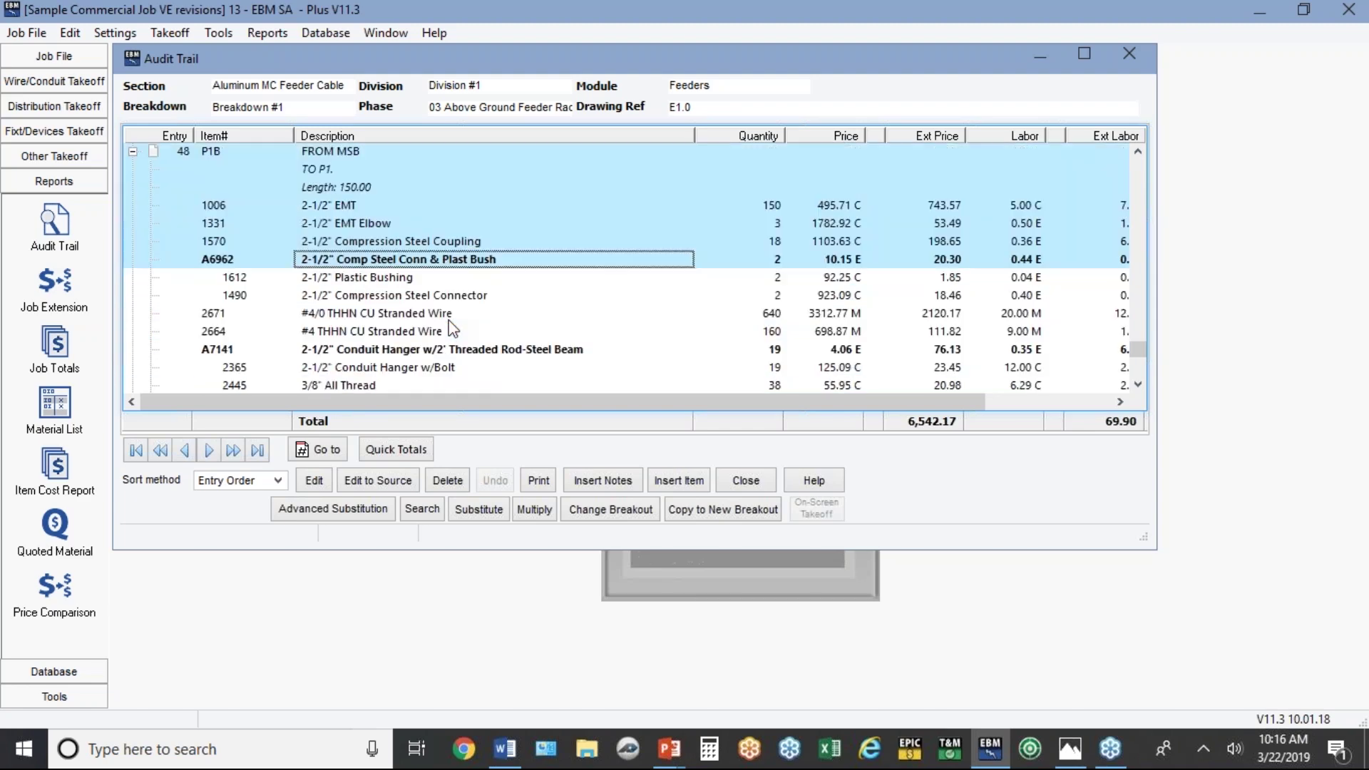
pyautogui.hotkey('shift', 'Down')
pyautogui.hotkey('shift', 'Down')
pyautogui.hotkey('shift', 'Down')
pyautogui.hotkey('shift', 'Down')
pyautogui.hotkey('shift', 'Down')
pyautogui.hotkey('shift', 'Down')
pyautogui.hotkey('shift', 'Down')
pyautogui.hotkey('shift', 'Down')
pyautogui.hotkey('shift', 'Down')
pyautogui.hotkey('shift', 'Down')
pyautogui.hotkey('shift', 'Down')
pyautogui.hotkey('shift', 'Down')
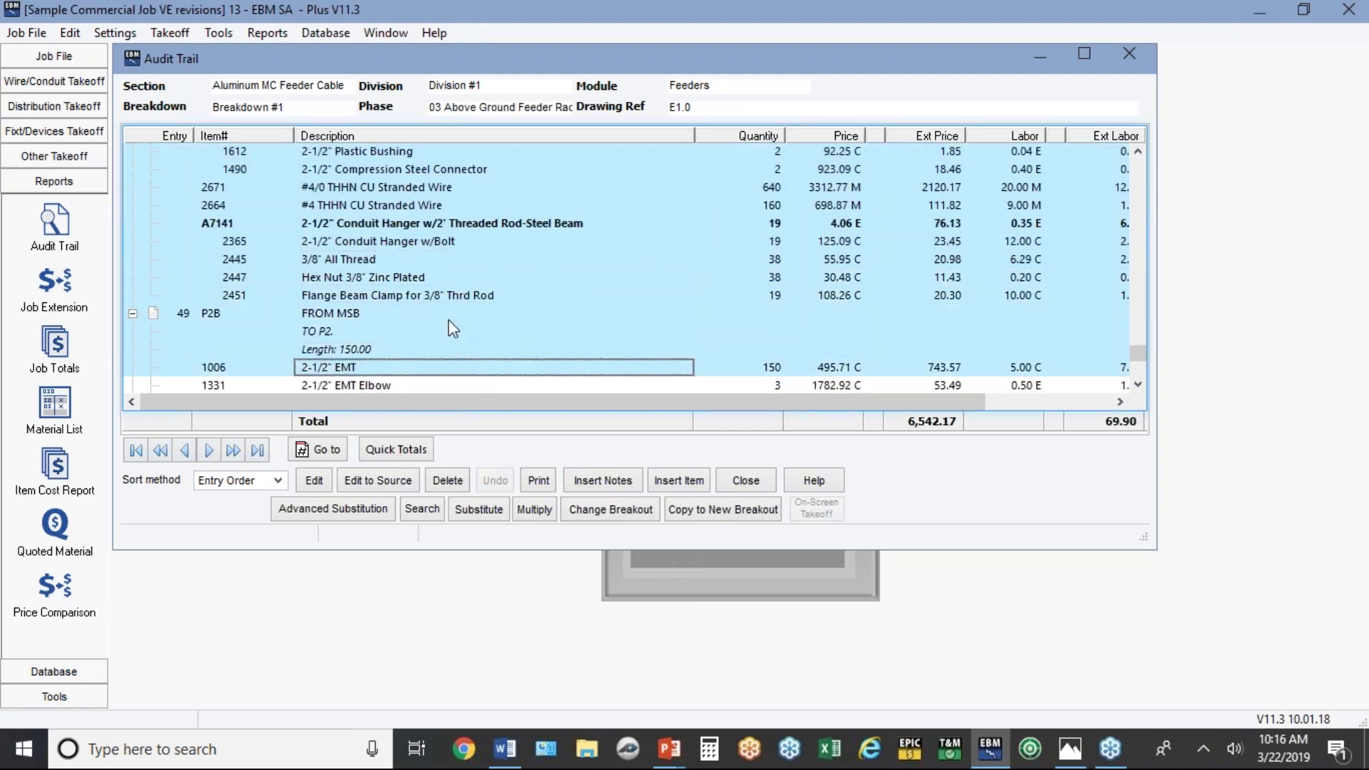
pyautogui.hotkey('shift', 'Down')
pyautogui.hotkey('shift', 'Down')
pyautogui.hotkey('shift', 'Down')
pyautogui.hotkey('shift', 'Down')
pyautogui.hotkey('shift', 'Down')
pyautogui.hotkey('shift', 'Down')
pyautogui.hotkey('shift', 'Down')
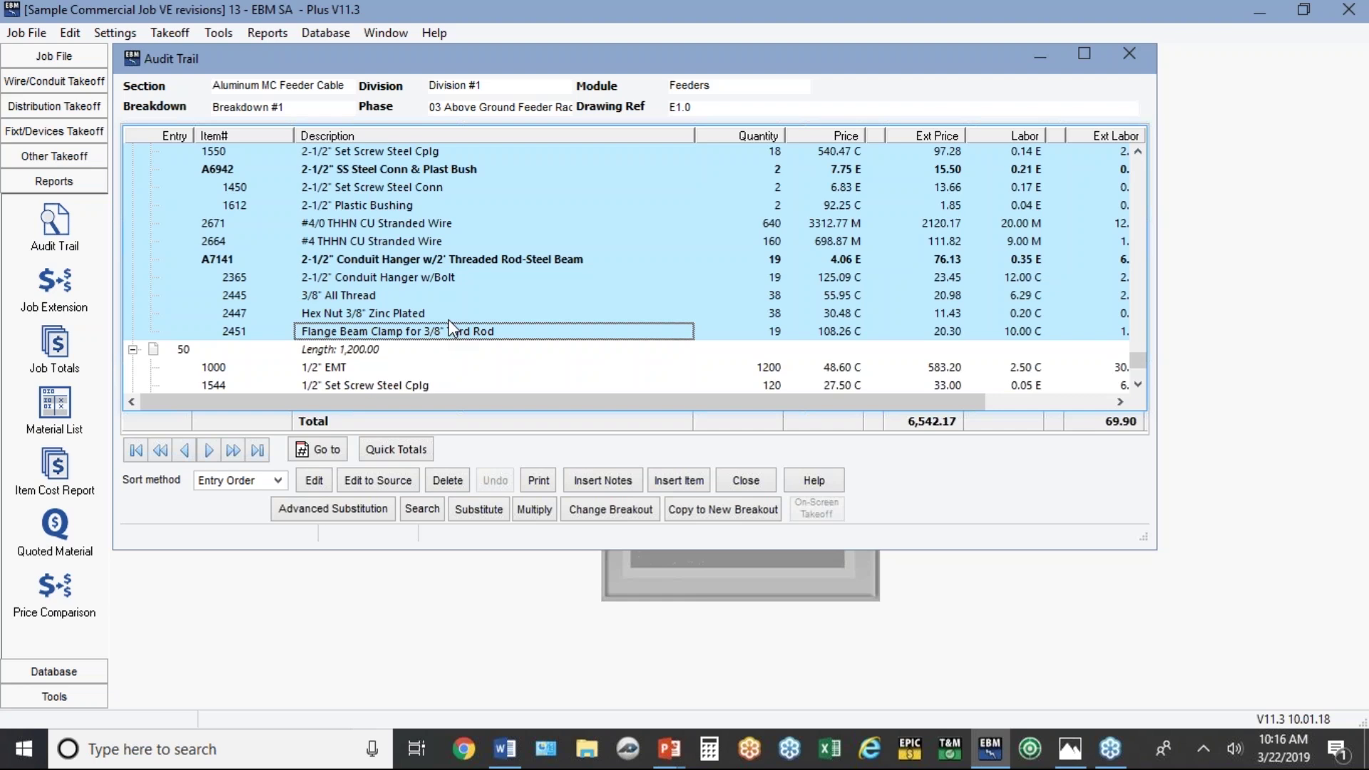
pyautogui.click(381, 512)
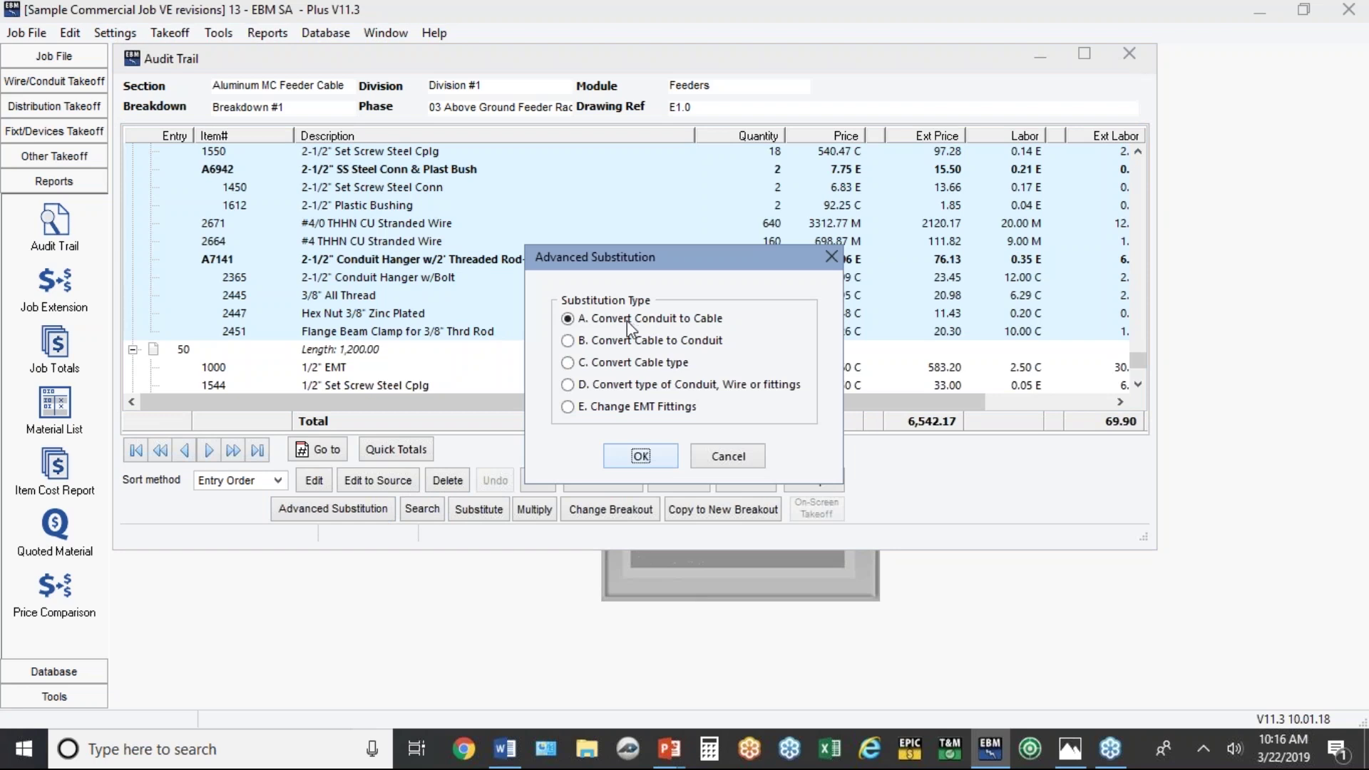
pyautogui.click(653, 459)
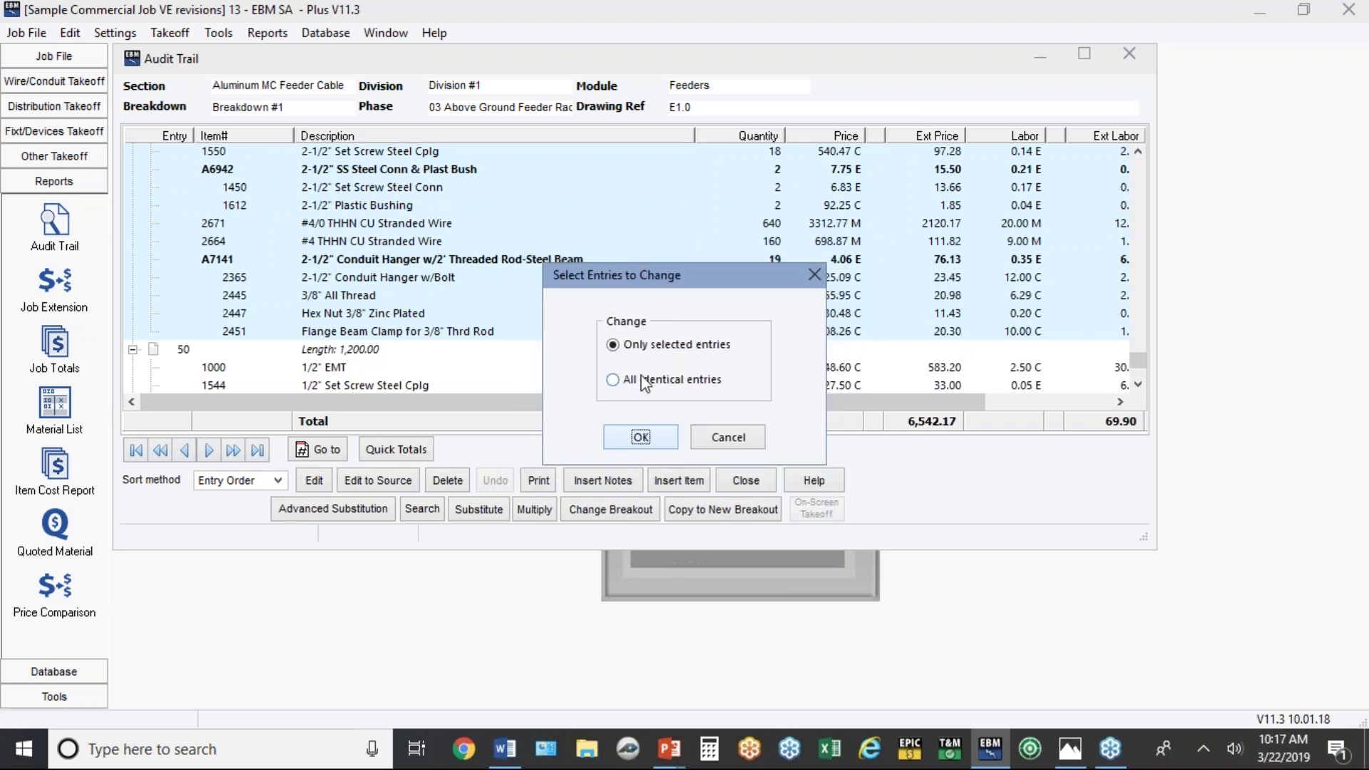
pyautogui.click(646, 440)
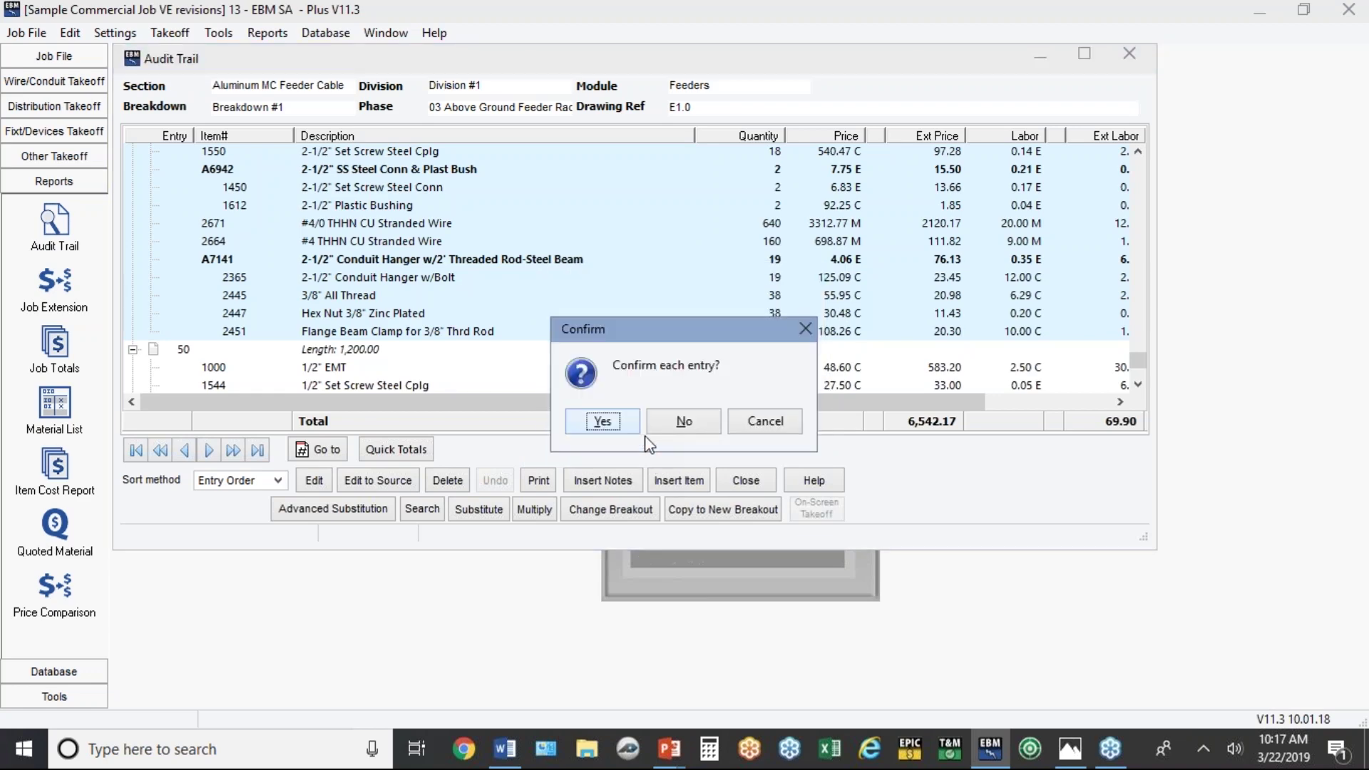
pyautogui.click(638, 429)
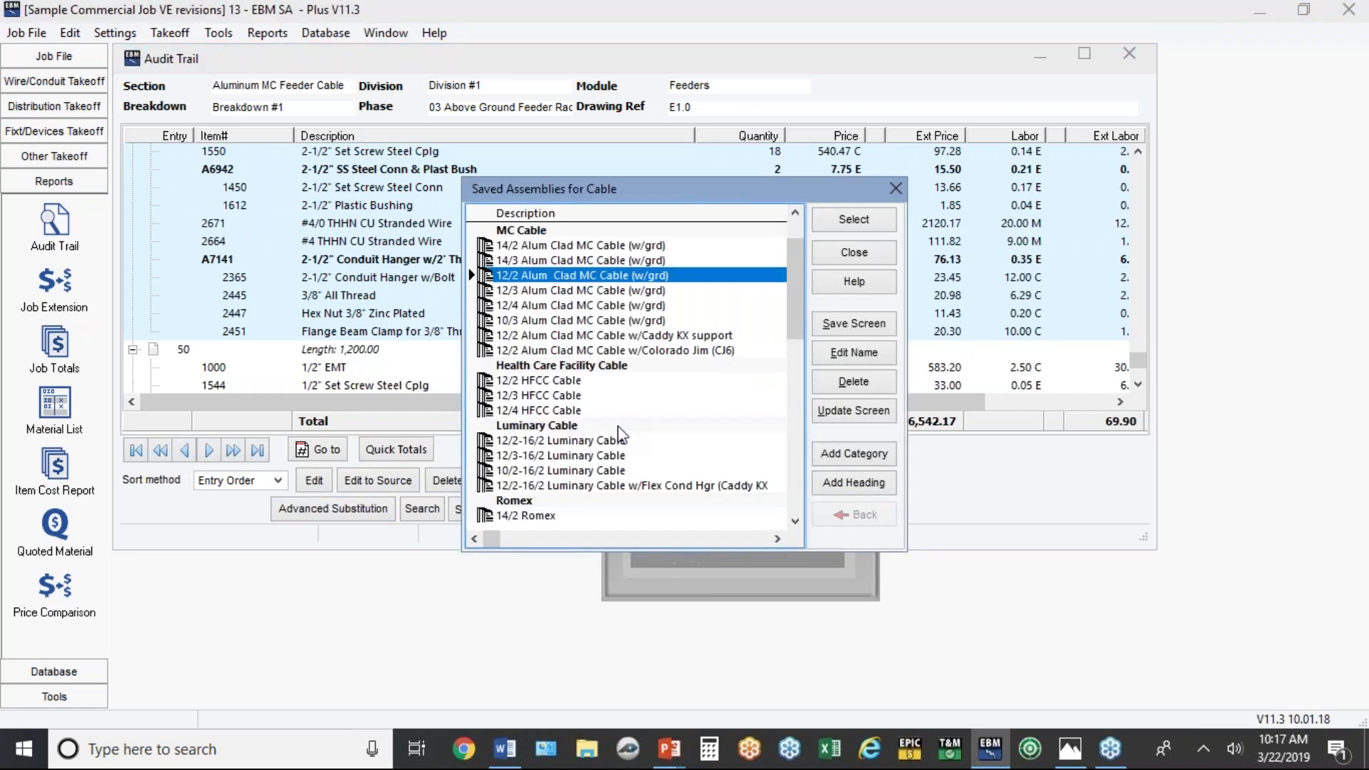
# Replace the conduit feeders in entries 48 and 49 with the saved assembly #250/4C Aluminum MC Feeder.
pyautogui.press('Down')
pyautogui.press('Down')
pyautogui.press('Down')
pyautogui.press('Down')
pyautogui.press('Down')
pyautogui.press('Down')
pyautogui.press('Down')
pyautogui.press('Down')
pyautogui.press('Down')
pyautogui.press('Down')
pyautogui.press('Down')
pyautogui.press('Down')
pyautogui.press('Down')
pyautogui.press('Down')
pyautogui.press('Down')
pyautogui.press('Down')
pyautogui.press('Down')
pyautogui.press('Down')
pyautogui.press('Down')
pyautogui.press('Down')
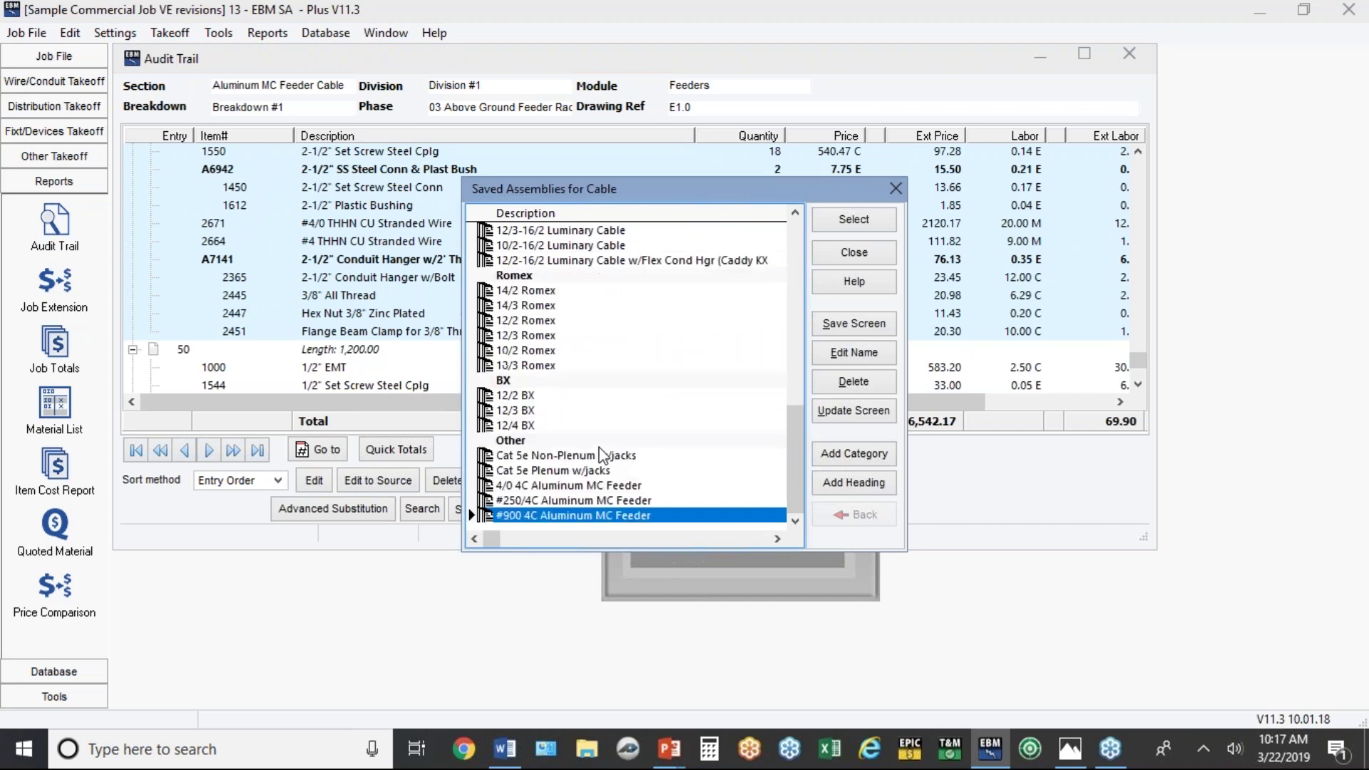
pyautogui.click(563, 501)
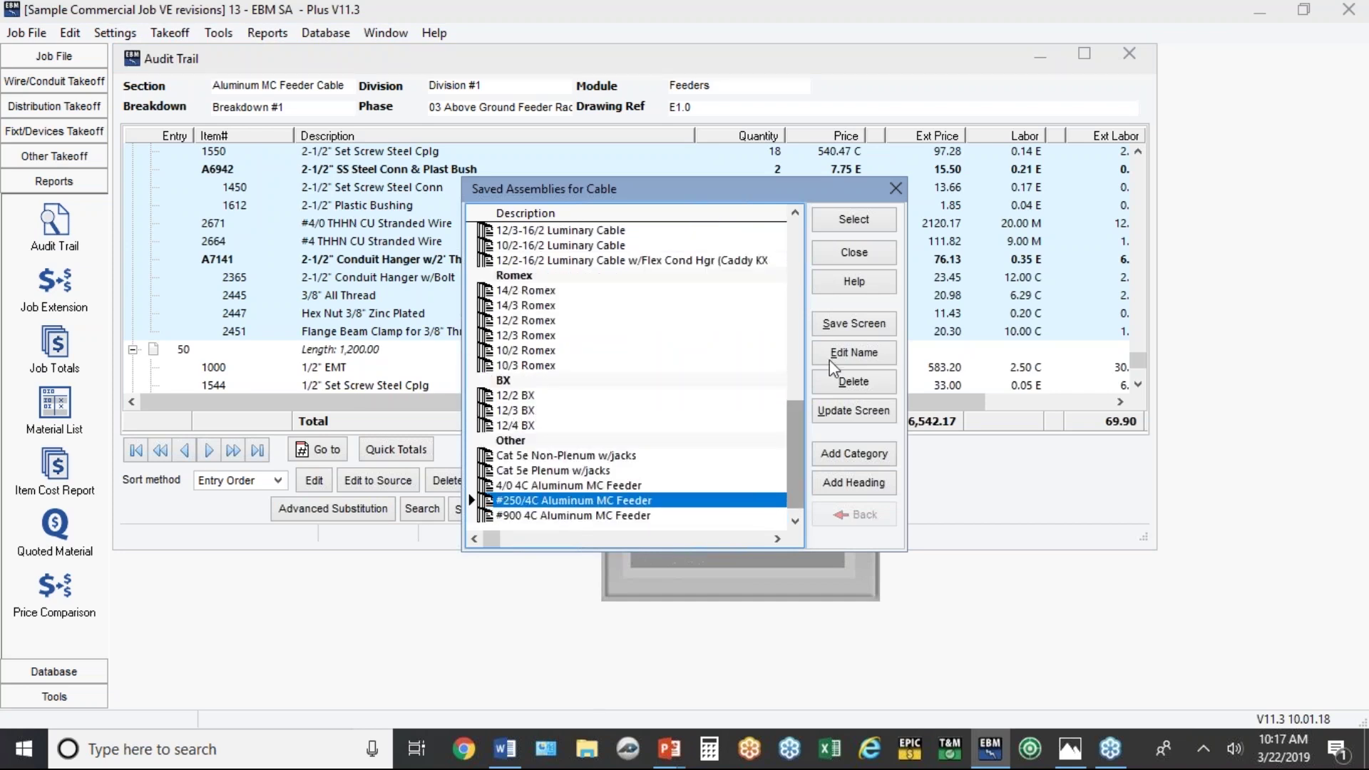
pyautogui.click(851, 220)
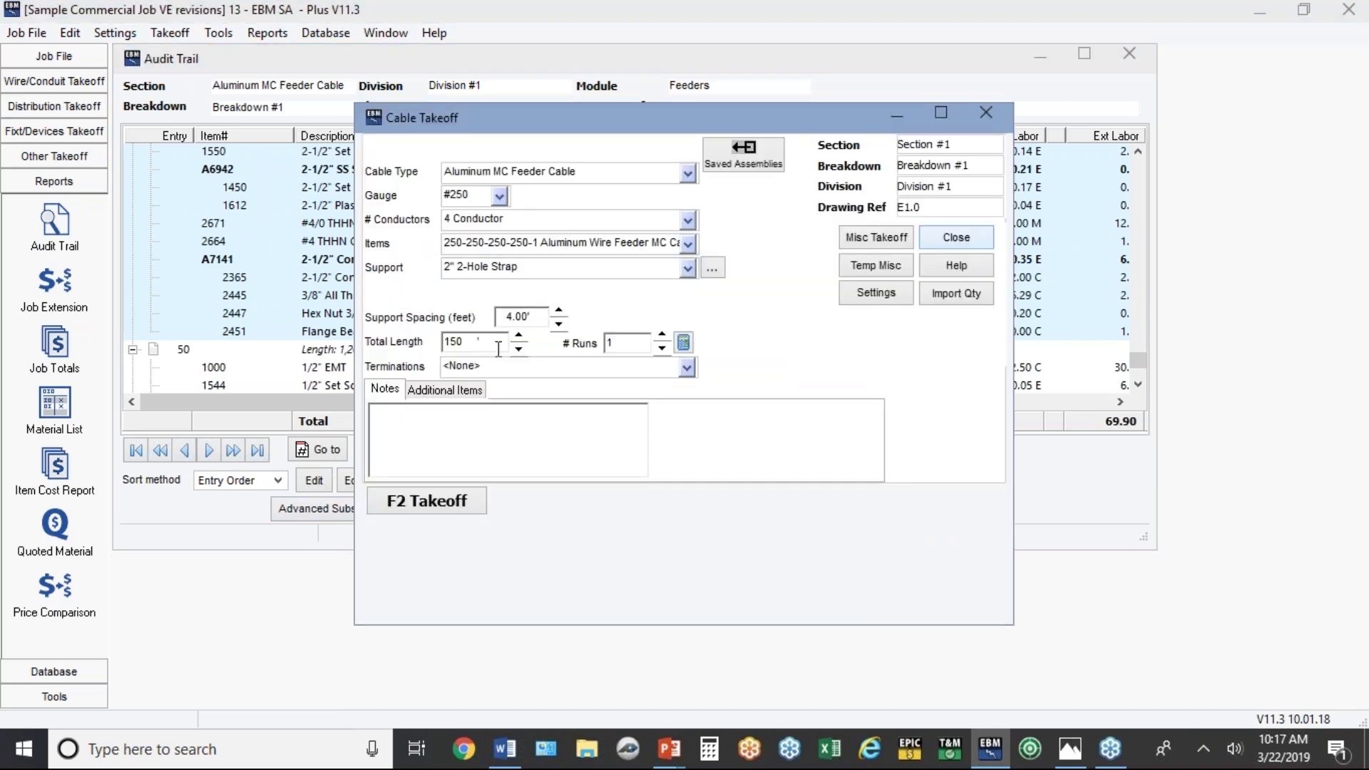
pyautogui.click(456, 503)
pyautogui.click(427, 500)
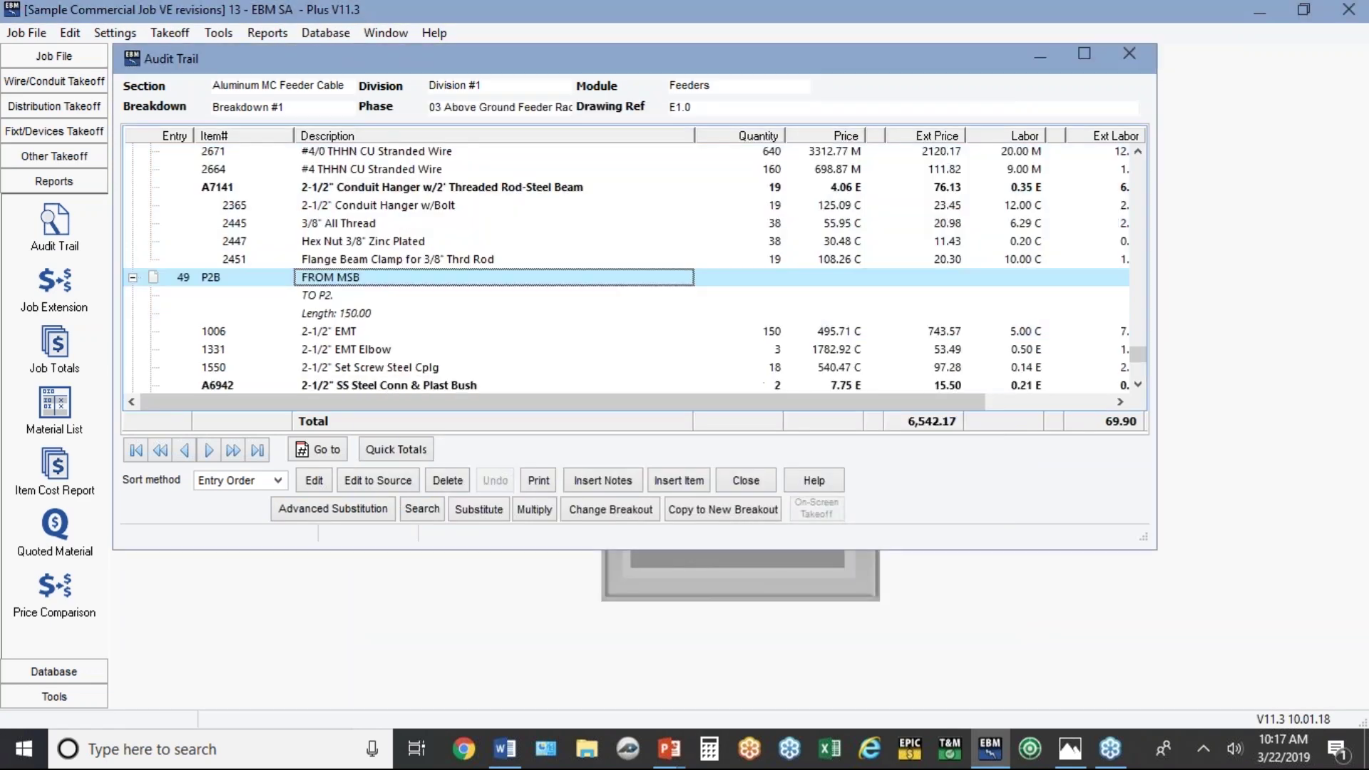
pyautogui.click(709, 406)
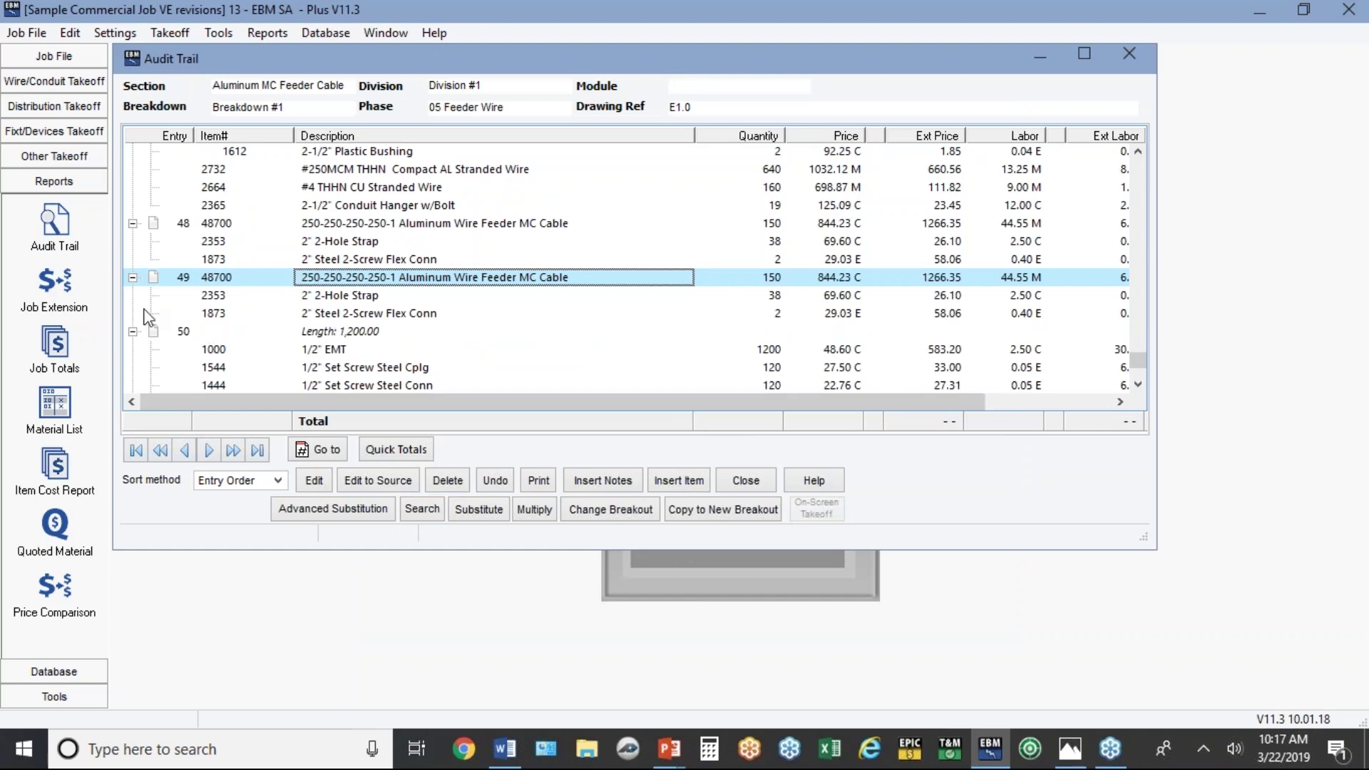
# Limit the job extension to the Aluminum MC Feeder section only.
pyautogui.click(54, 282)
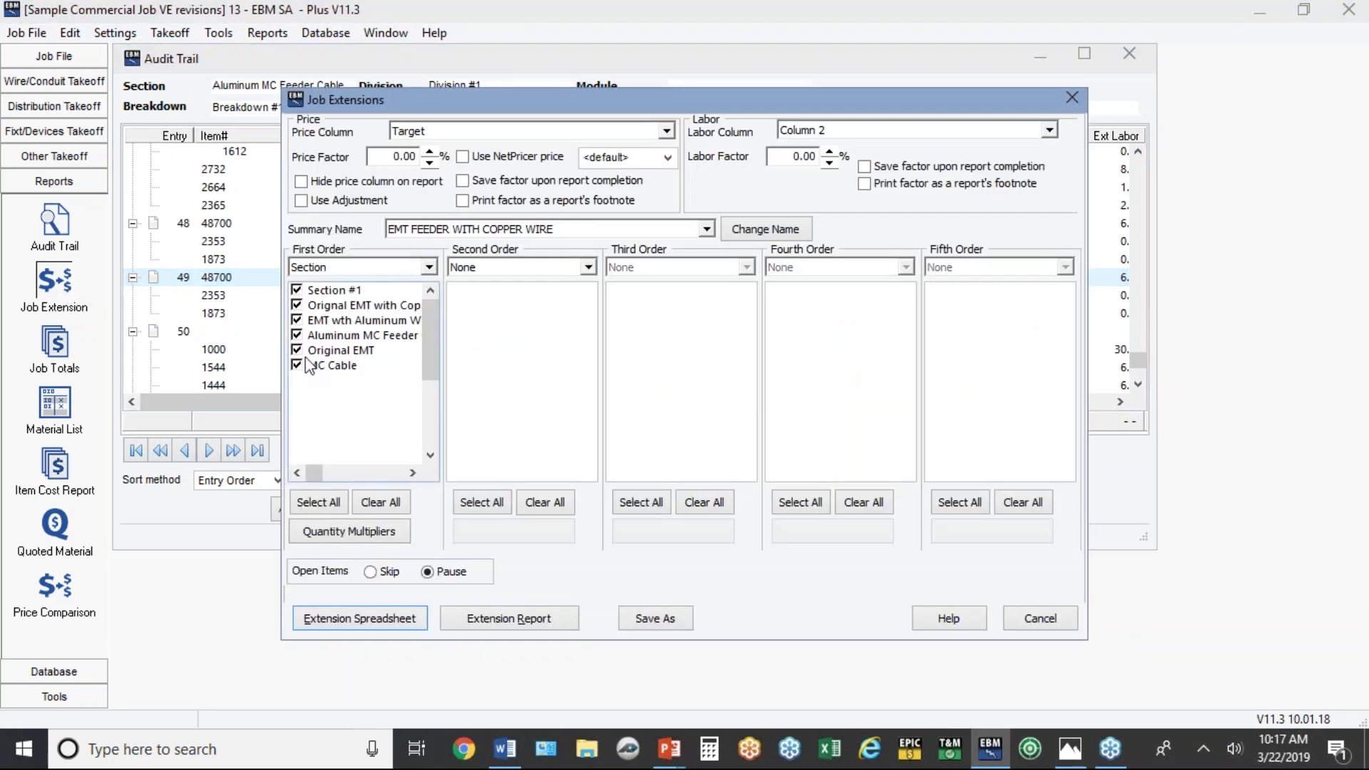
pyautogui.click(401, 502)
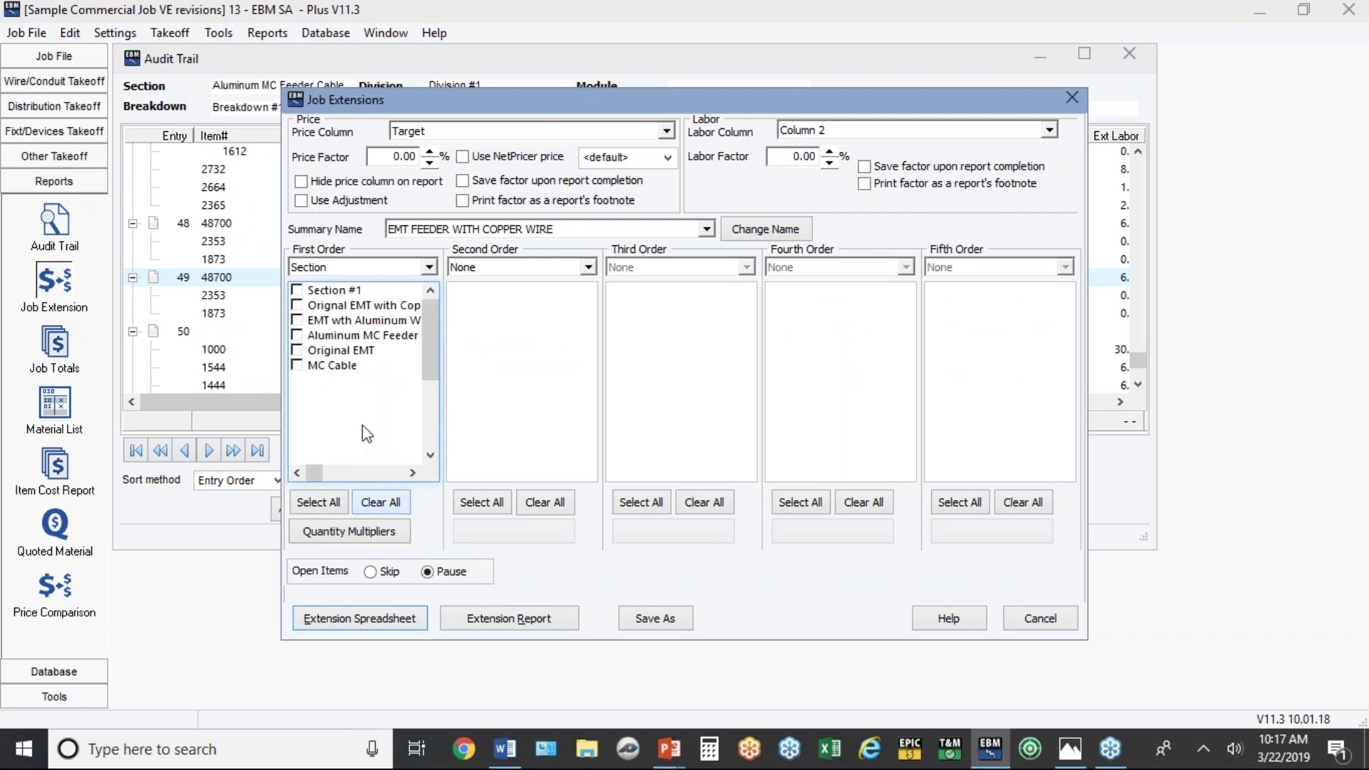
pyautogui.click(298, 365)
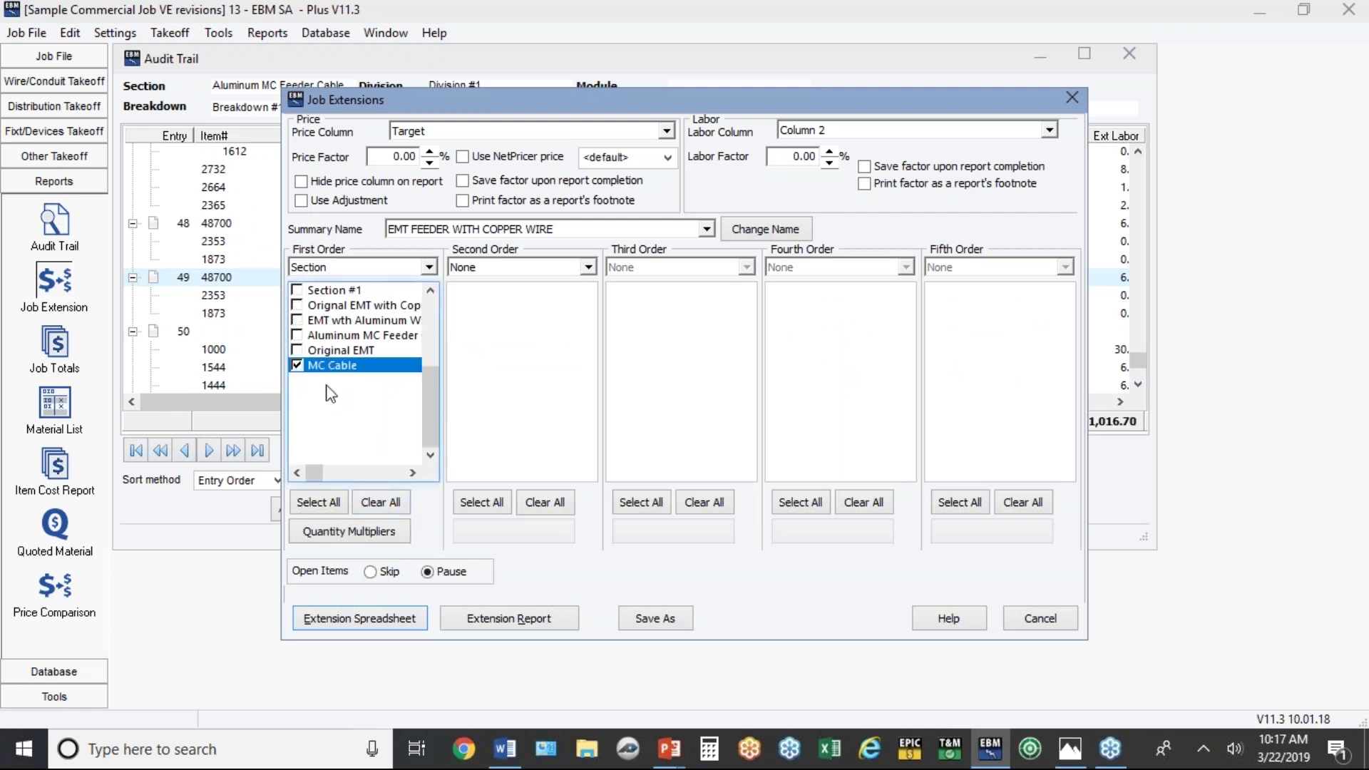
pyautogui.click(297, 365)
pyautogui.click(297, 335)
# Save the bid summary as EMT FEEDER TO ALUM MC and generate its extension spreadsheet.
pyautogui.click(673, 619)
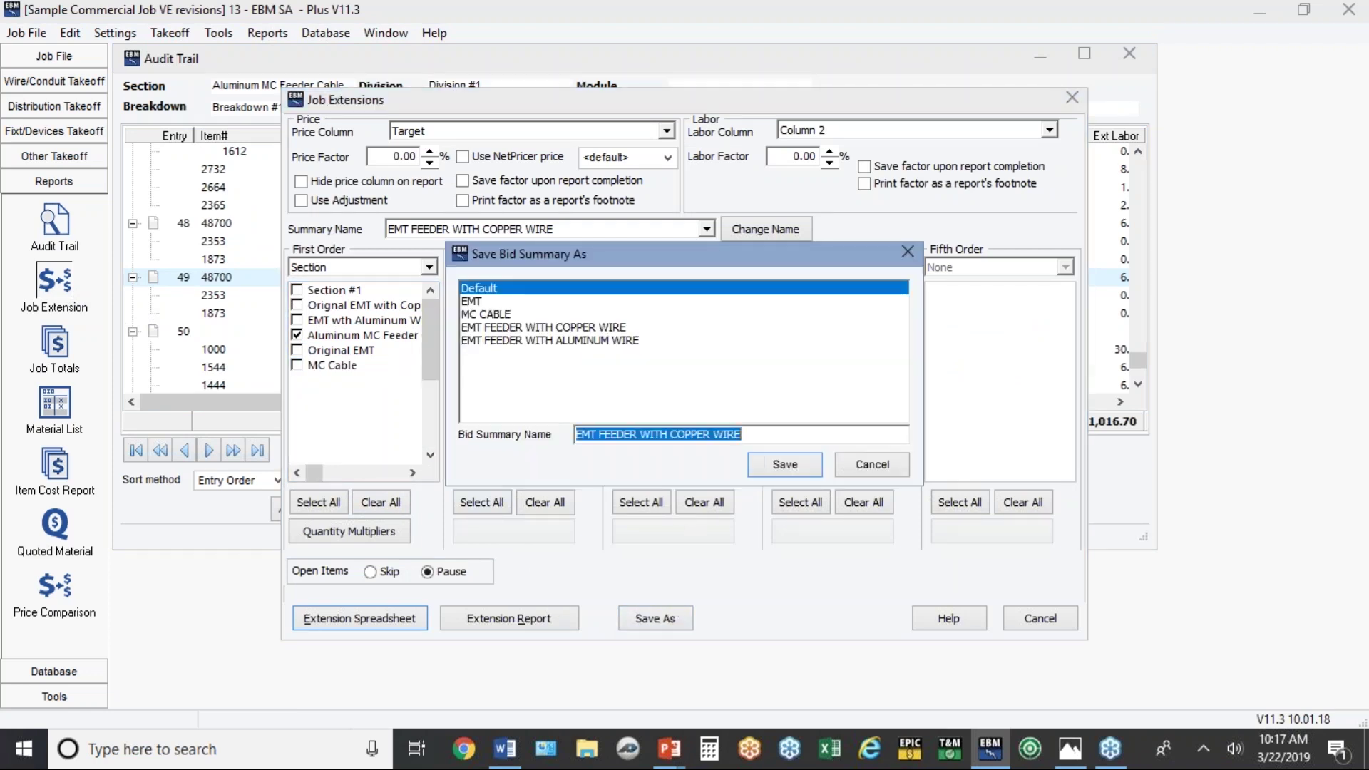
pyautogui.click(766, 432)
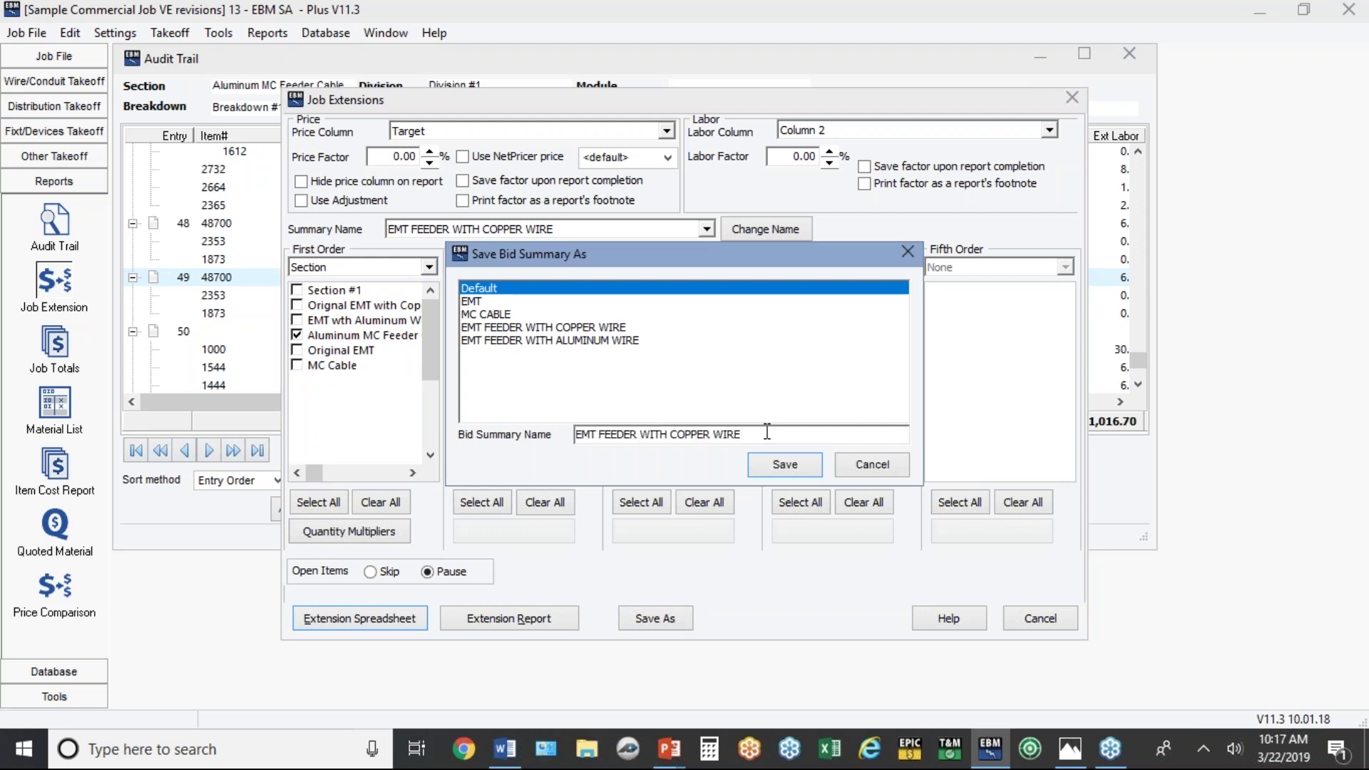
pyautogui.press('BackSpace')
pyautogui.press('BackSpace')
pyautogui.press('BackSpace')
pyautogui.press('BackSpace')
pyautogui.press('BackSpace')
pyautogui.press('BackSpace')
pyautogui.press('BackSpace')
pyautogui.press('BackSpace')
pyautogui.press('BackSpace')
pyautogui.press('BackSpace')
pyautogui.press('BackSpace')
pyautogui.press('BackSpace')
pyautogui.press('BackSpace')
pyautogui.press('BackSpace')
pyautogui.press('BackSpace')
pyautogui.press('BackSpace')
pyautogui.press('BackSpace')
pyautogui.press('BackSpace')
pyautogui.press('BackSpace')
pyautogui.write('EER TO ALUM MC')
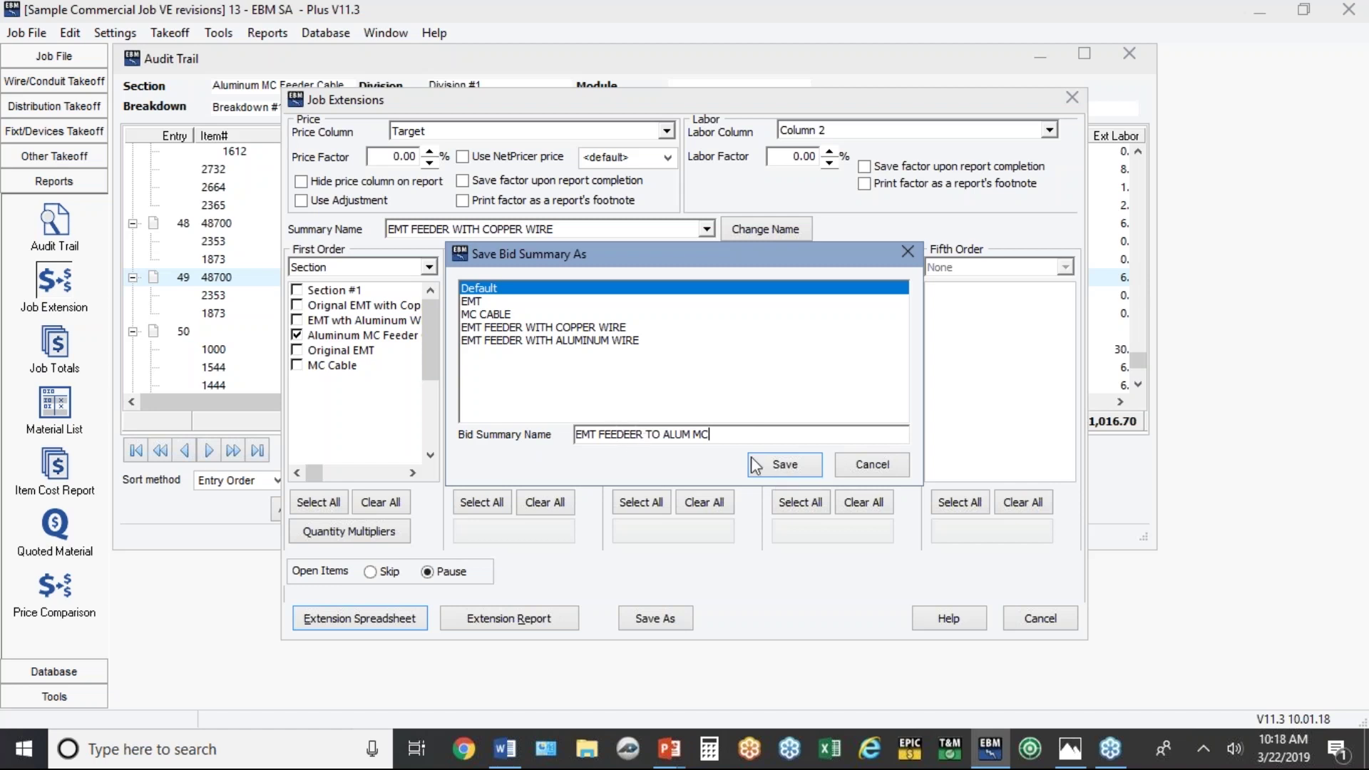
pyautogui.click(633, 435)
pyautogui.click(784, 464)
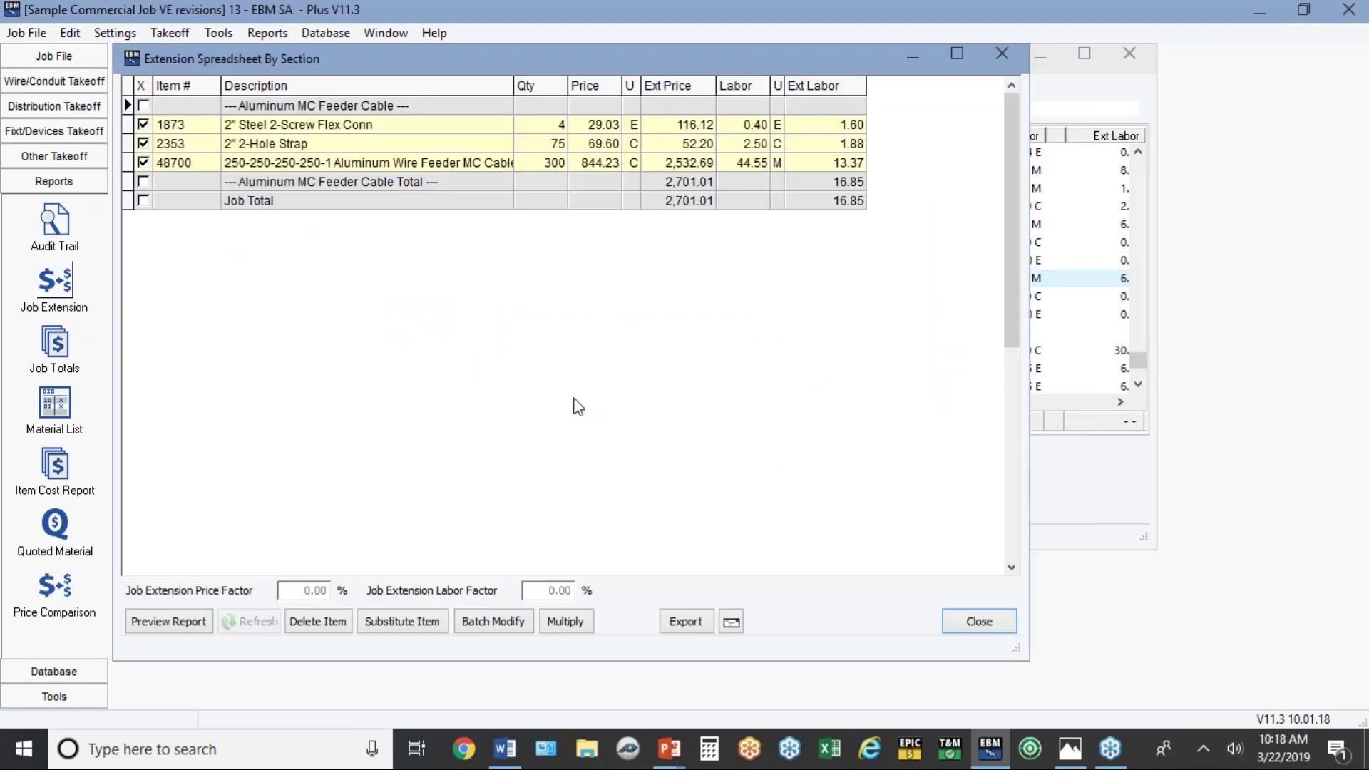
# Set overhead and profit to 10% each by entire job in the totals of the EMT FEEDER TO ALUM MC summary.
pyautogui.click(55, 345)
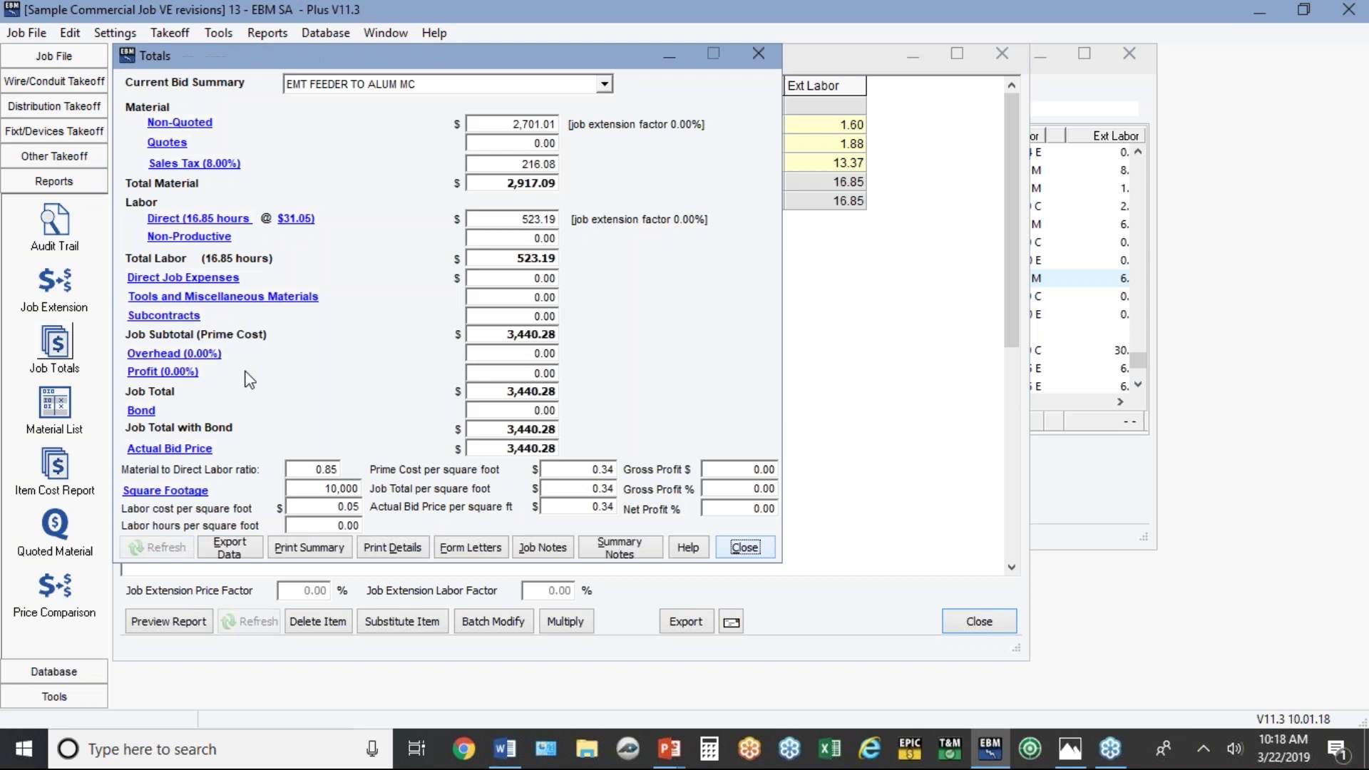
pyautogui.click(202, 355)
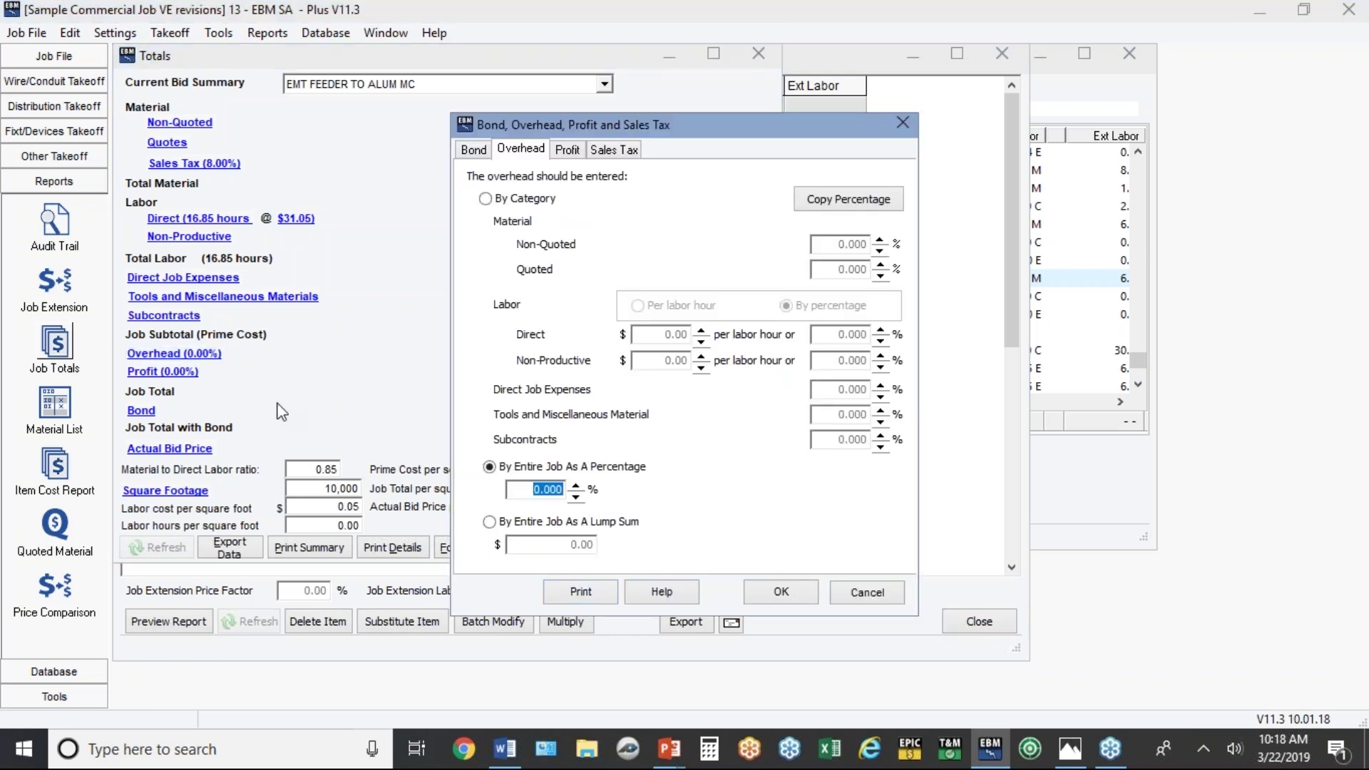
pyautogui.write('10')
pyautogui.click(785, 590)
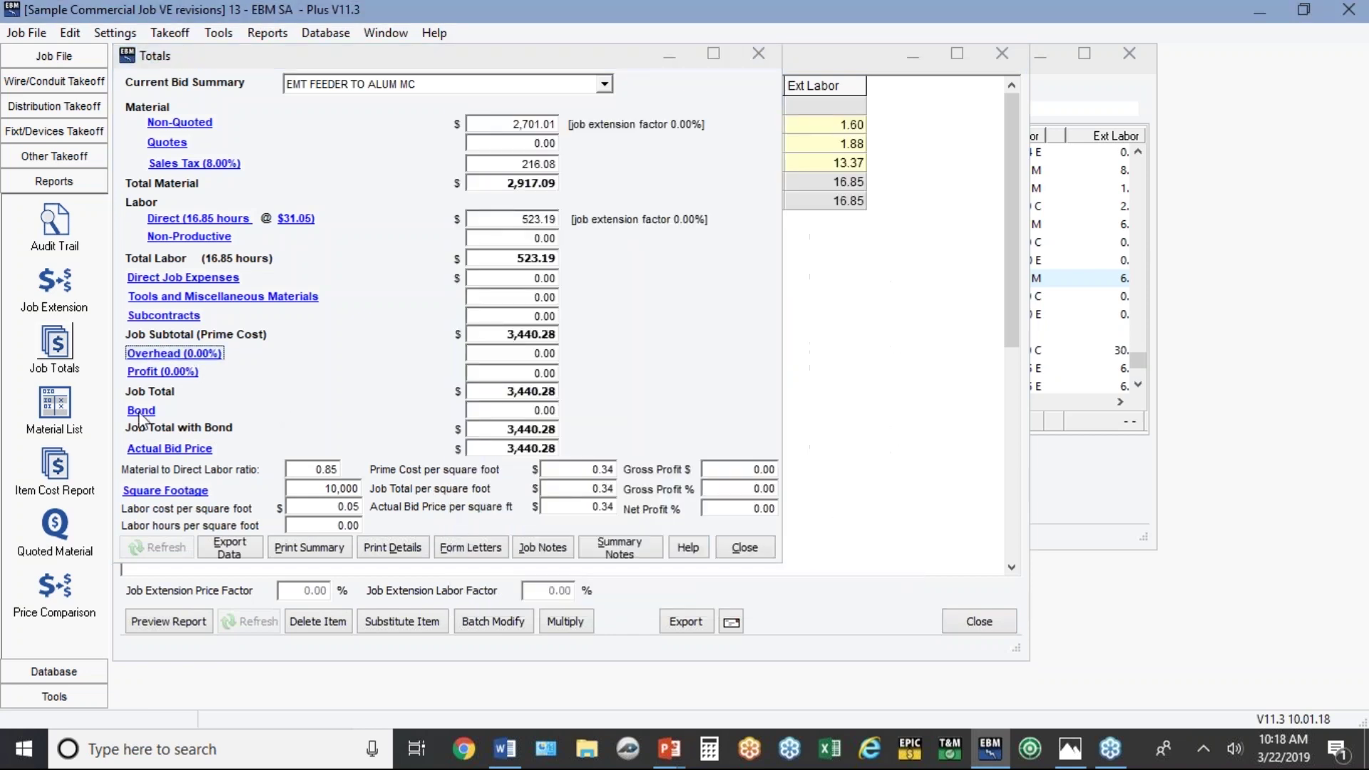
pyautogui.click(187, 373)
pyautogui.write('10')
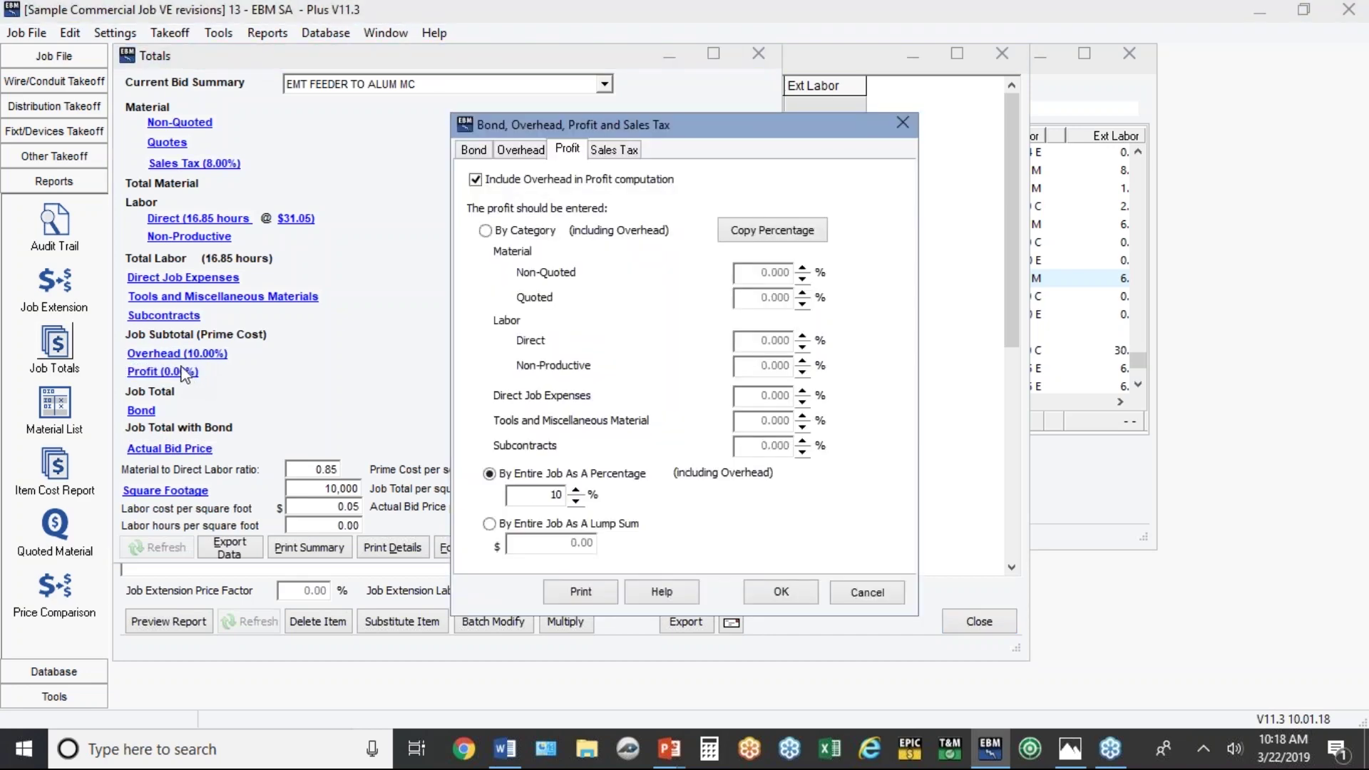
pyautogui.click(779, 605)
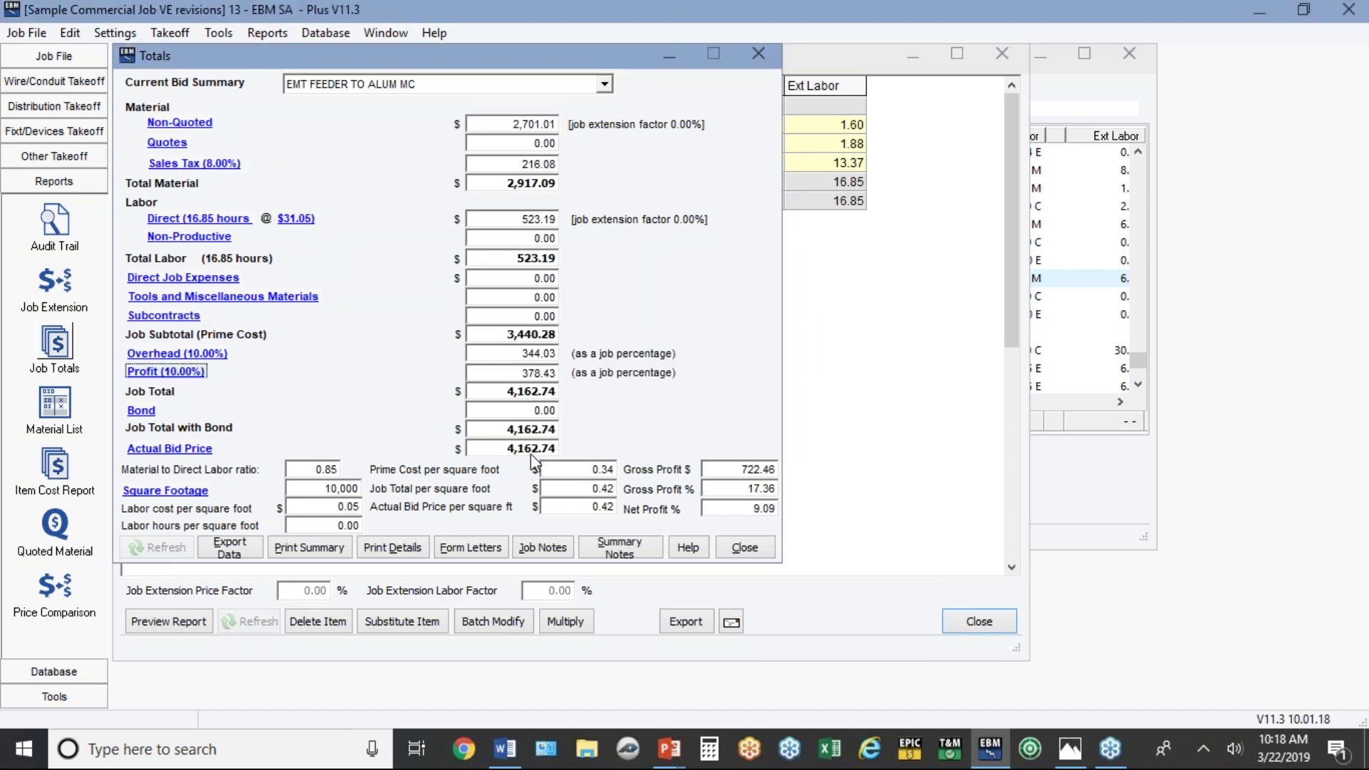
# Compare the job totals of the EMT feeder bid summaries with aluminum wire, with copper wire and converted to aluminum MC cable.
pyautogui.click(604, 84)
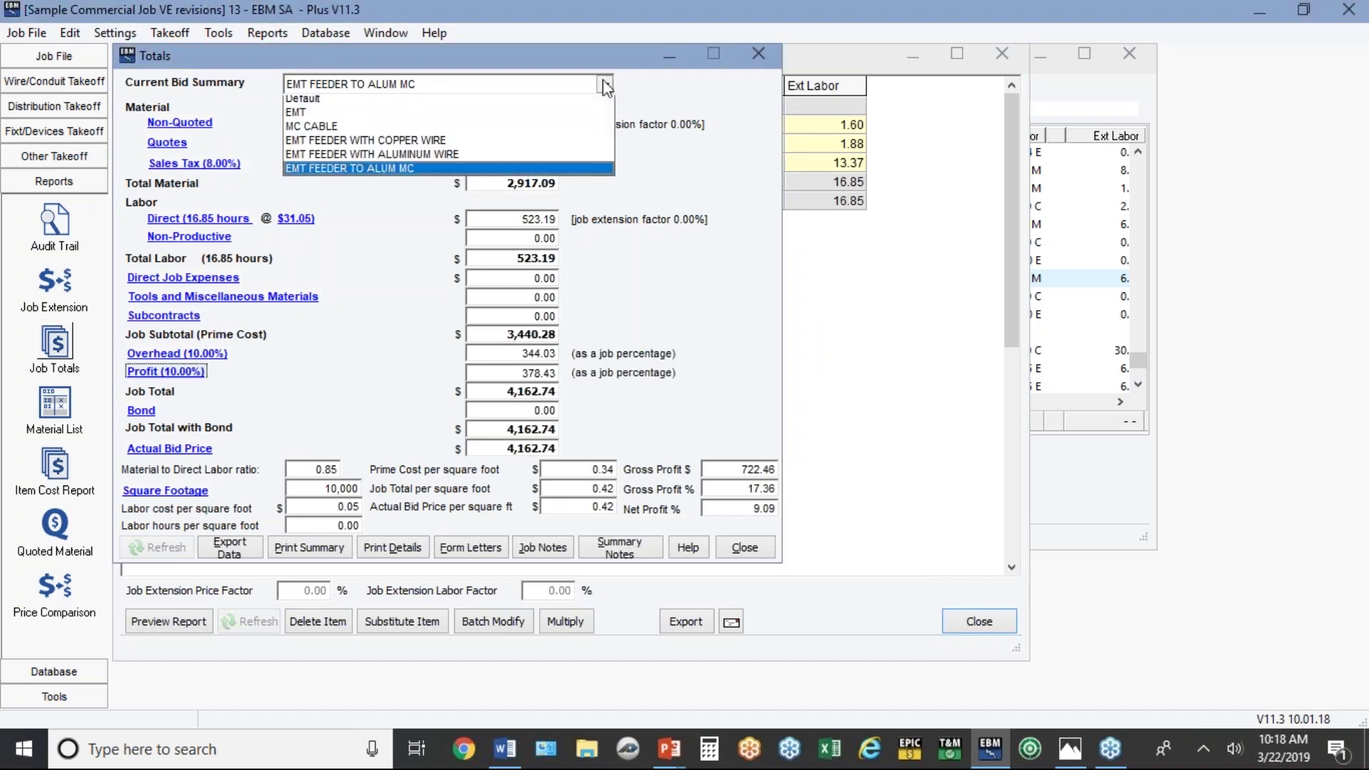
pyautogui.click(402, 156)
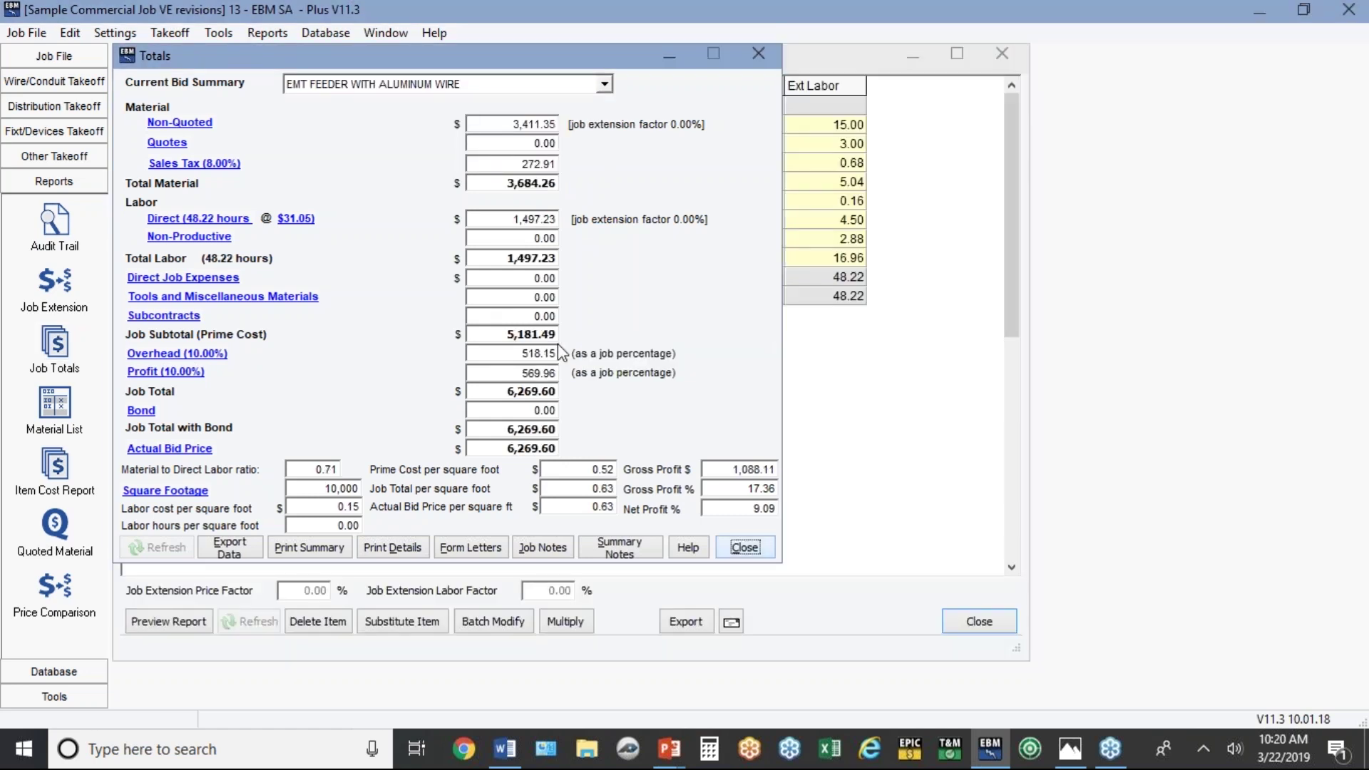
pyautogui.click(603, 85)
pyautogui.click(371, 115)
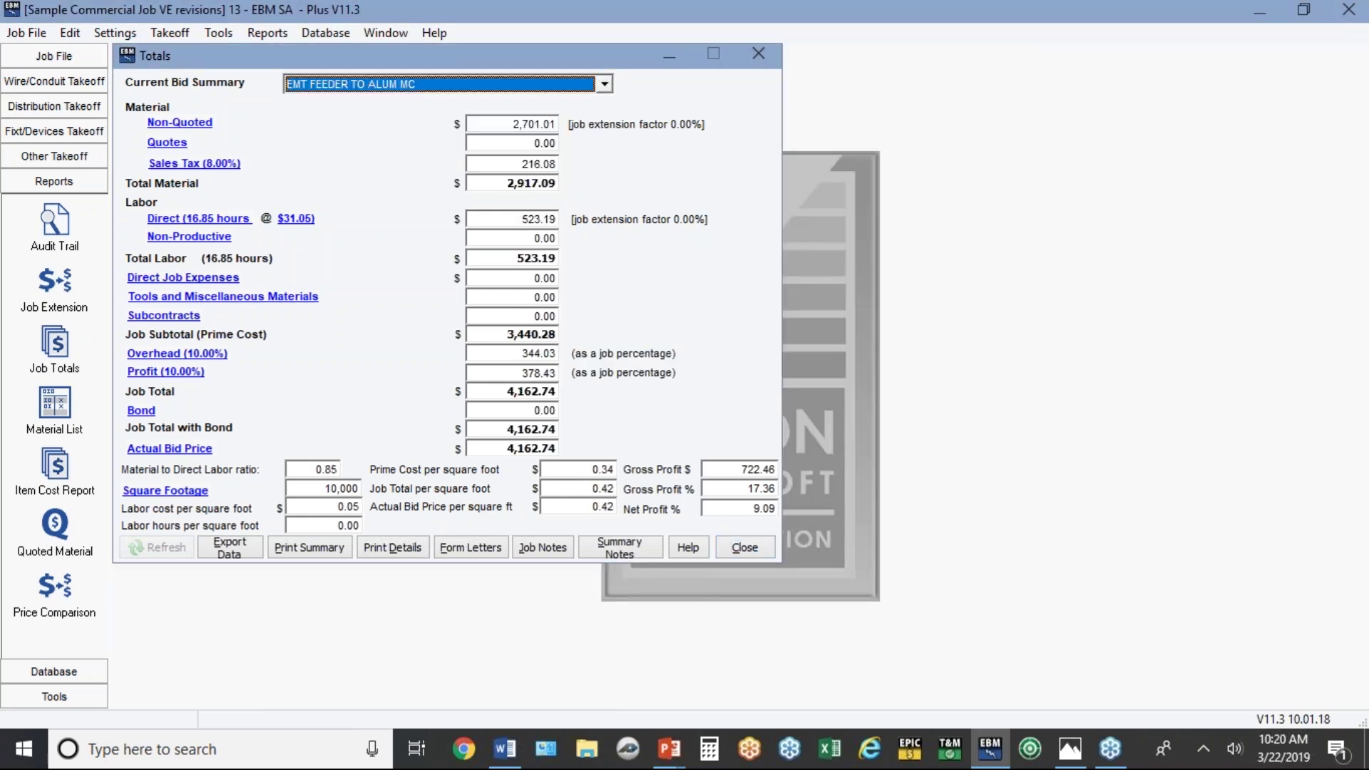
pyautogui.click(605, 87)
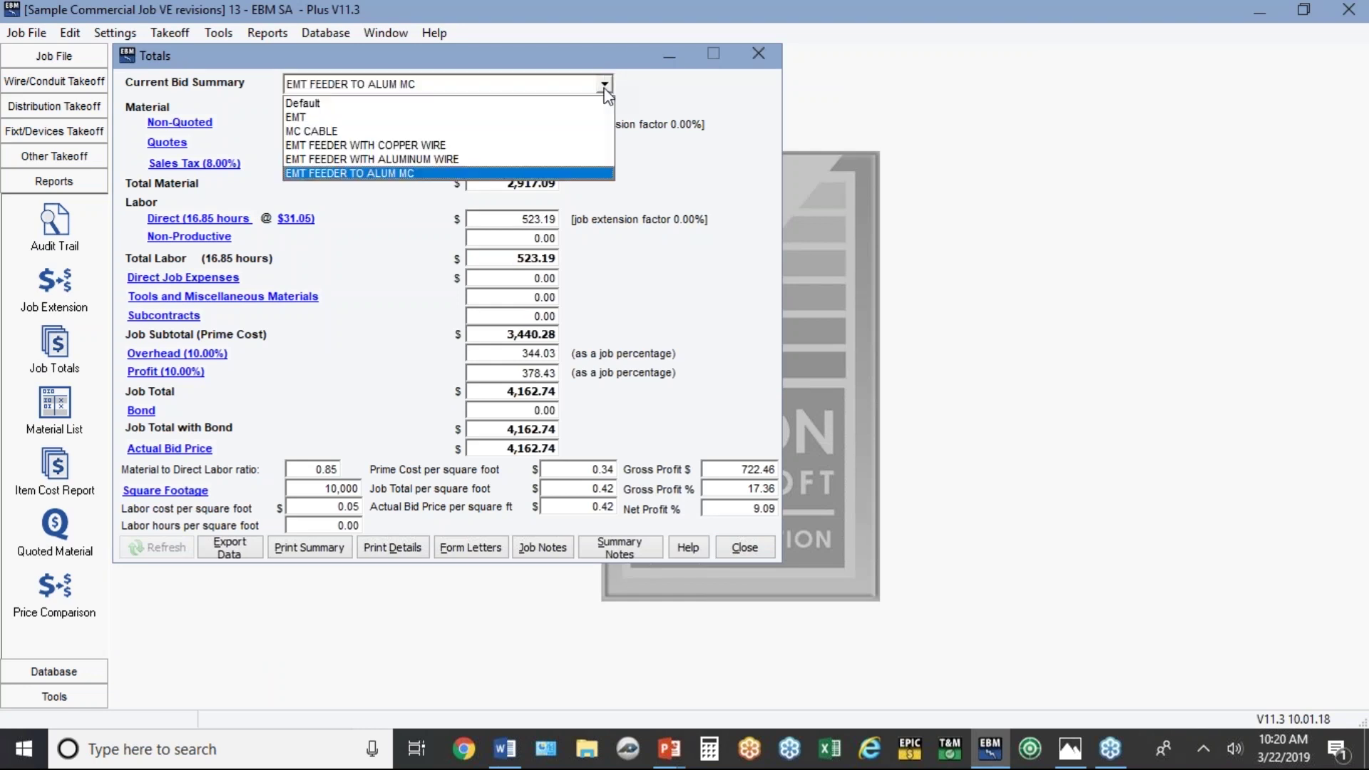
pyautogui.click(439, 146)
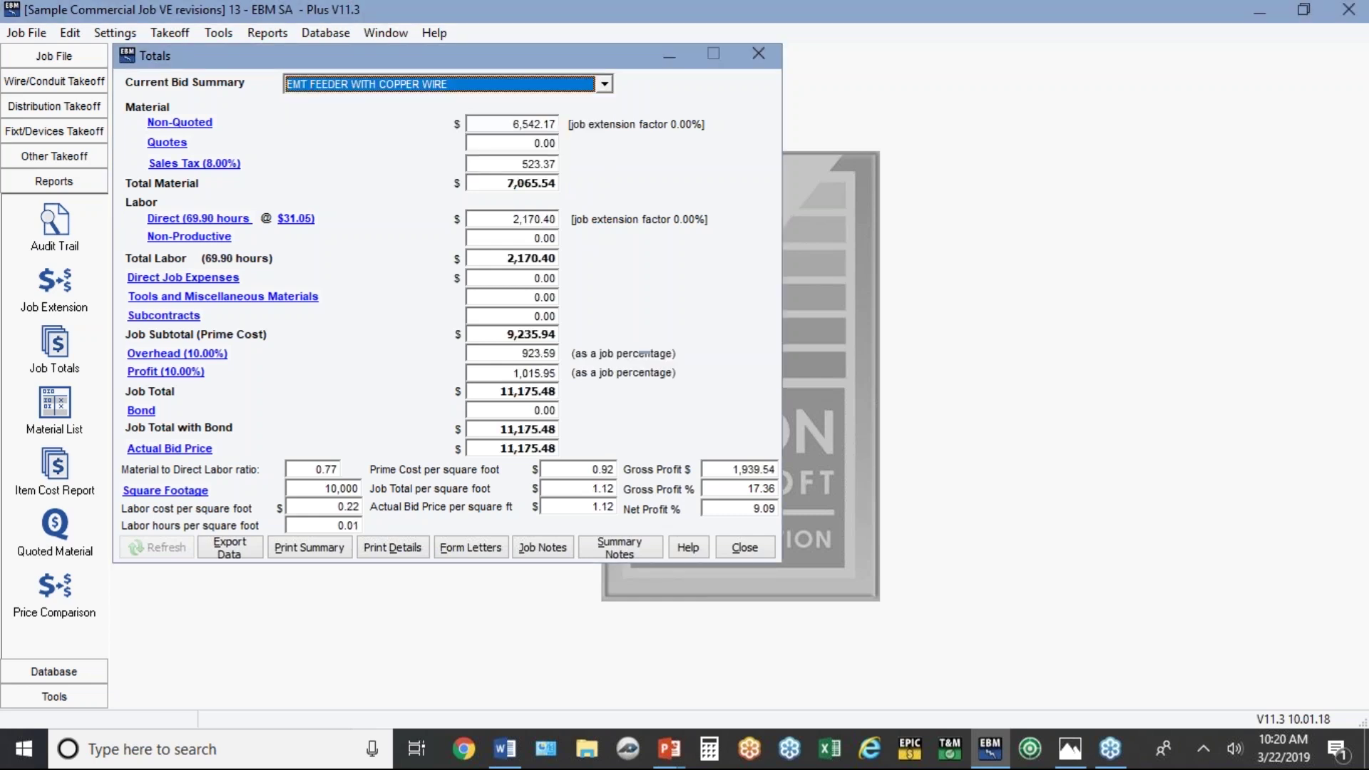
pyautogui.click(605, 84)
pyautogui.click(491, 159)
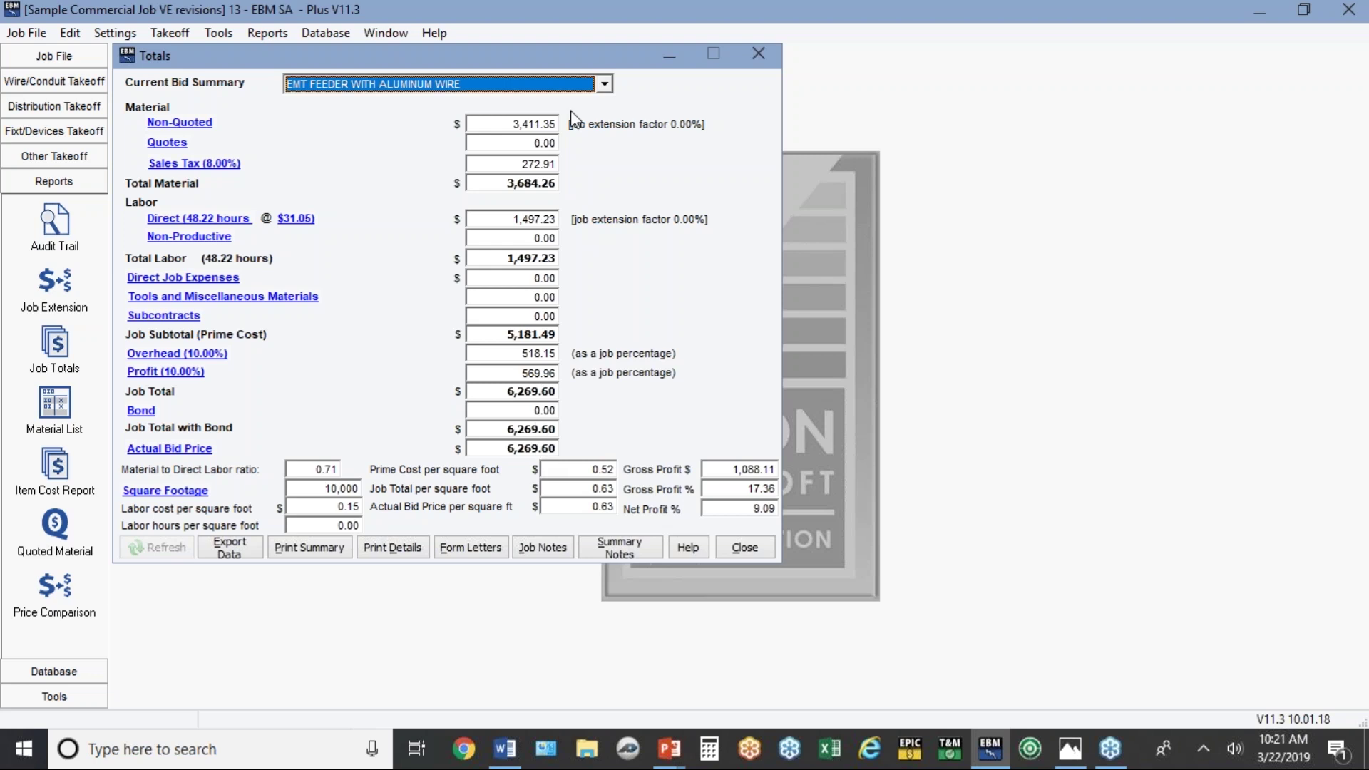
# Switch the totals to the EMT FEEDER TO ALUM MC bid summary and set its overhead to 30% by entire job.
pyautogui.click(604, 84)
pyautogui.click(534, 174)
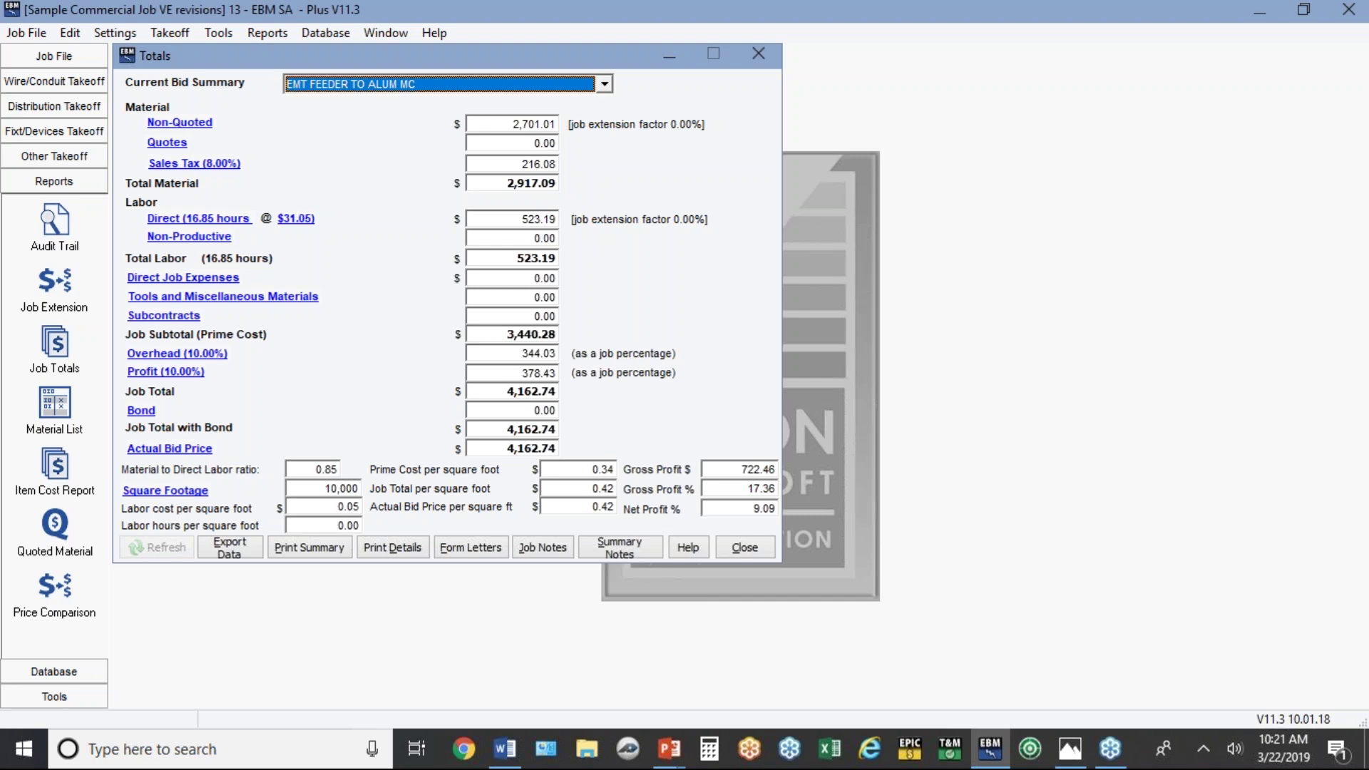
pyautogui.click(204, 353)
pyautogui.write('30')
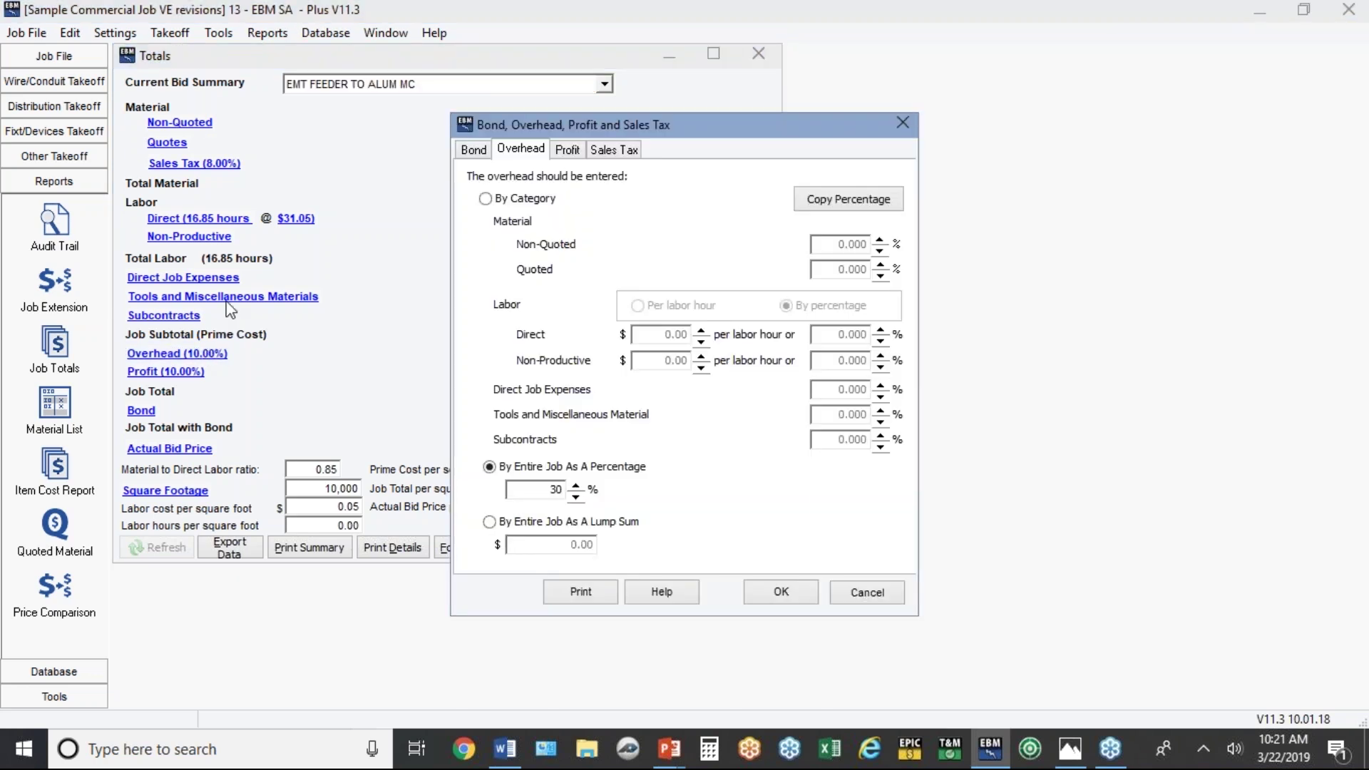
# Set the profit to 30% by entire job, including overhead, and apply the markup to the EMT FEEDER TO ALUM MC summary.
pyautogui.click(574, 152)
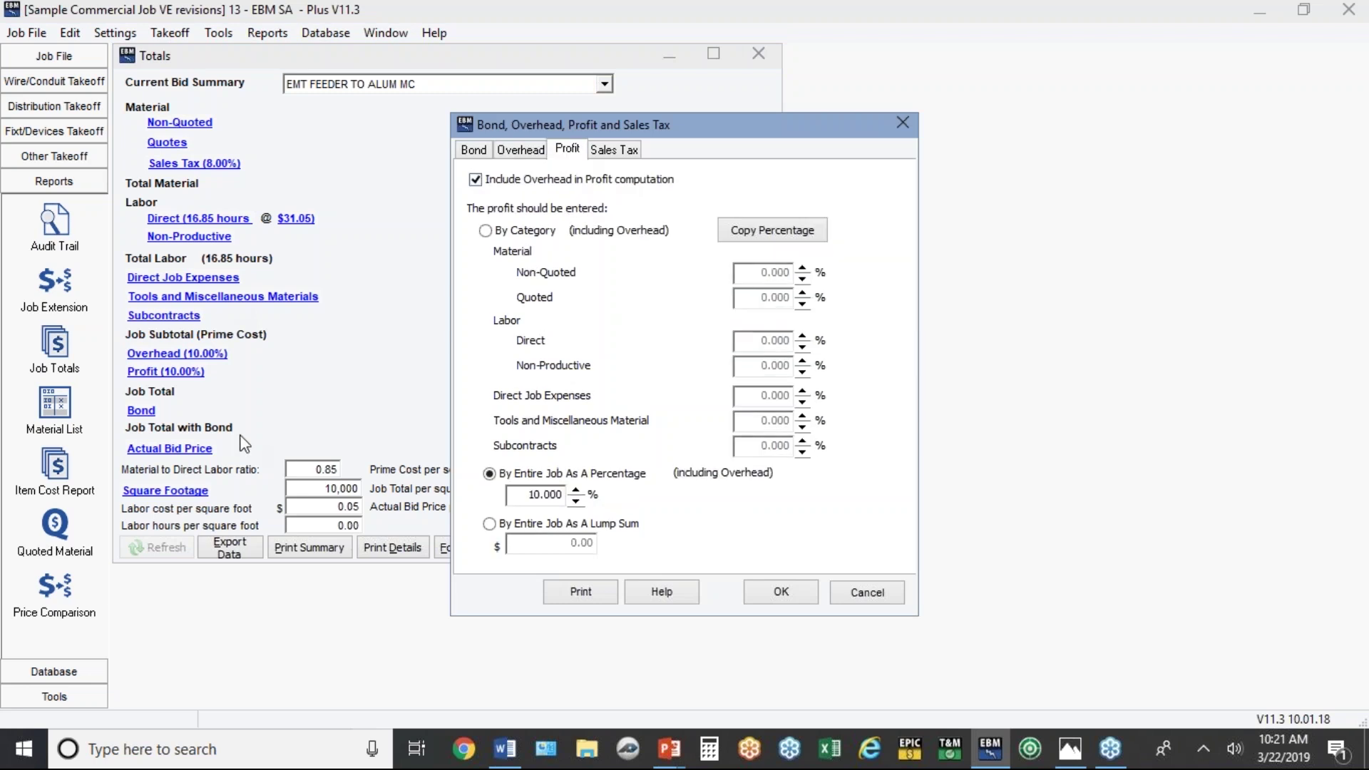
pyautogui.click(489, 474)
pyautogui.press('BackSpace')
pyautogui.press('BackSpace')
pyautogui.press('BackSpace')
pyautogui.press('BackSpace')
pyautogui.press('BackSpace')
pyautogui.write('30')
pyautogui.press('BackSpace')
pyautogui.press('BackSpace')
pyautogui.press('BackSpace')
pyautogui.write('0')
pyautogui.click(781, 593)
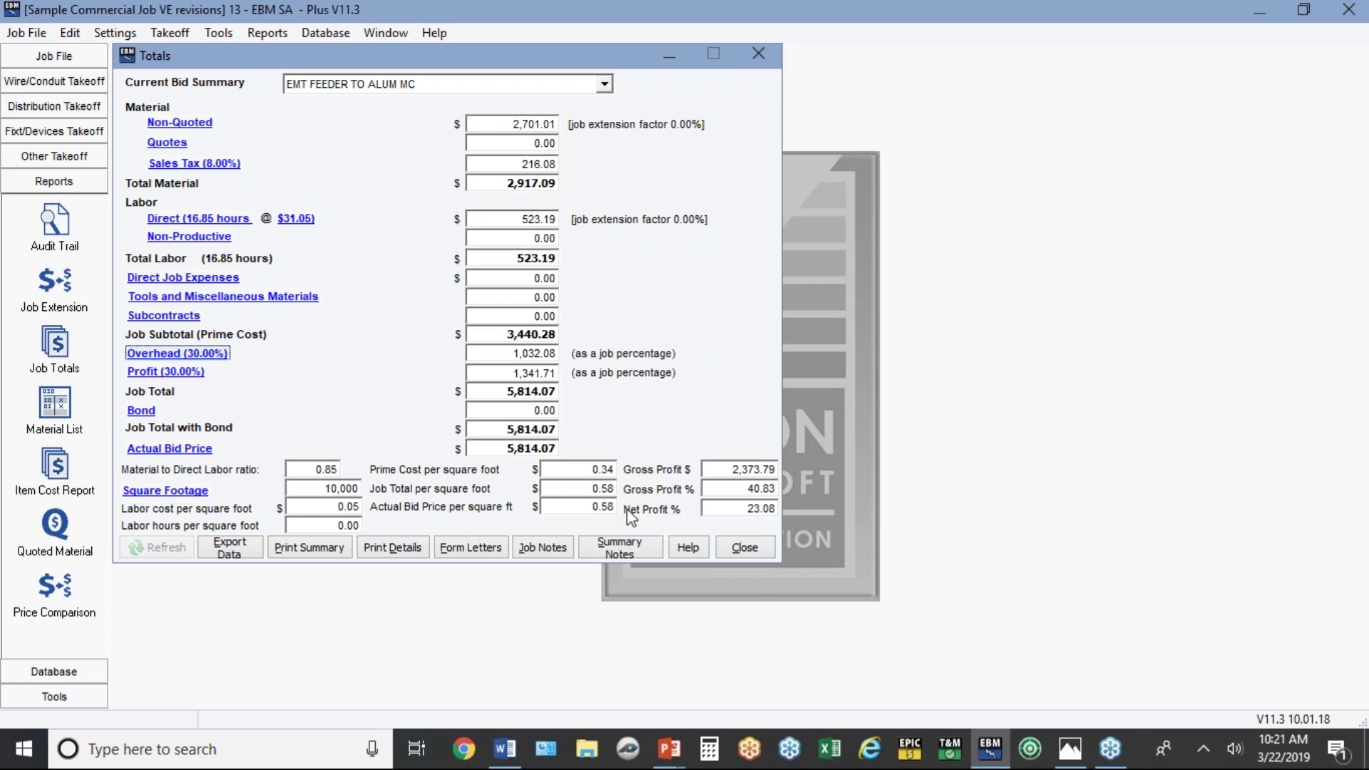
# Leave the totals and open the job extension settings for the EMT FEEDER TO ALUM MC summary.
pyautogui.click(53, 280)
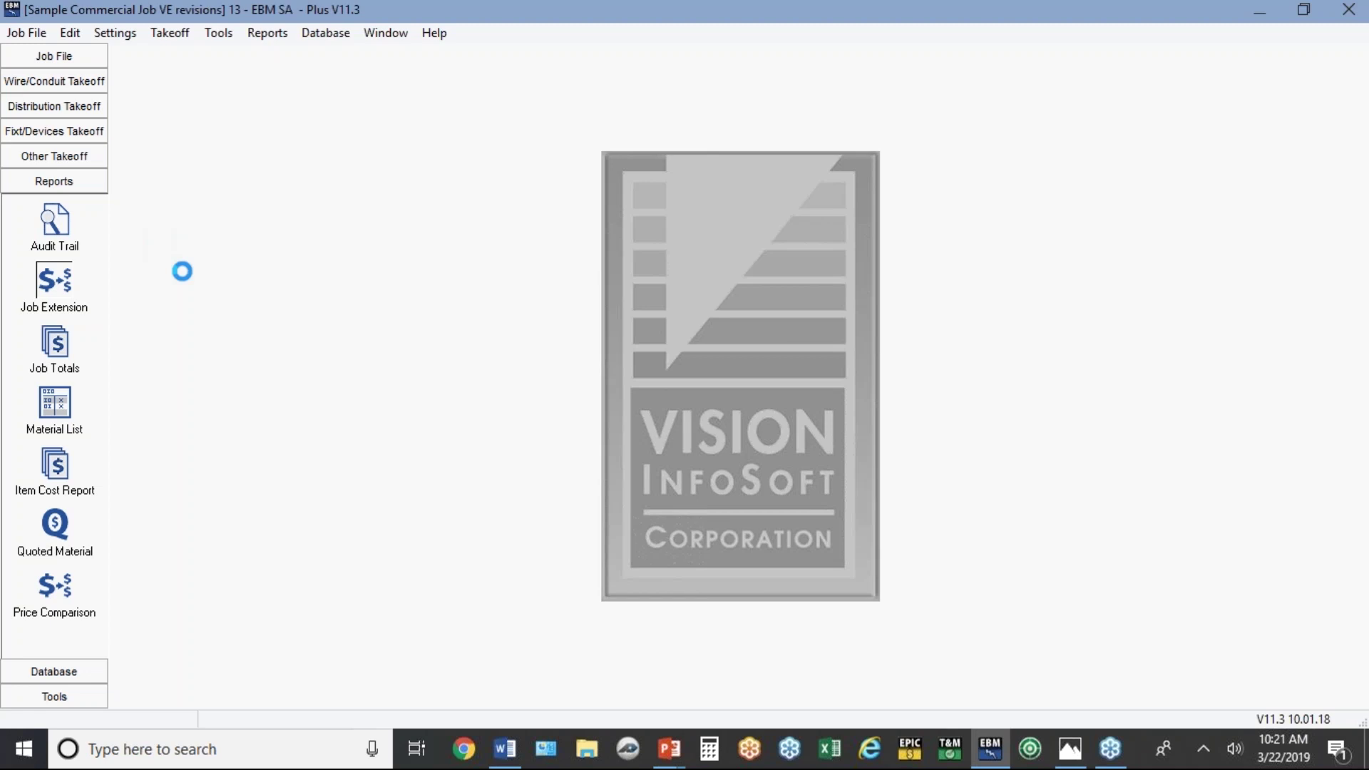
pyautogui.click(471, 443)
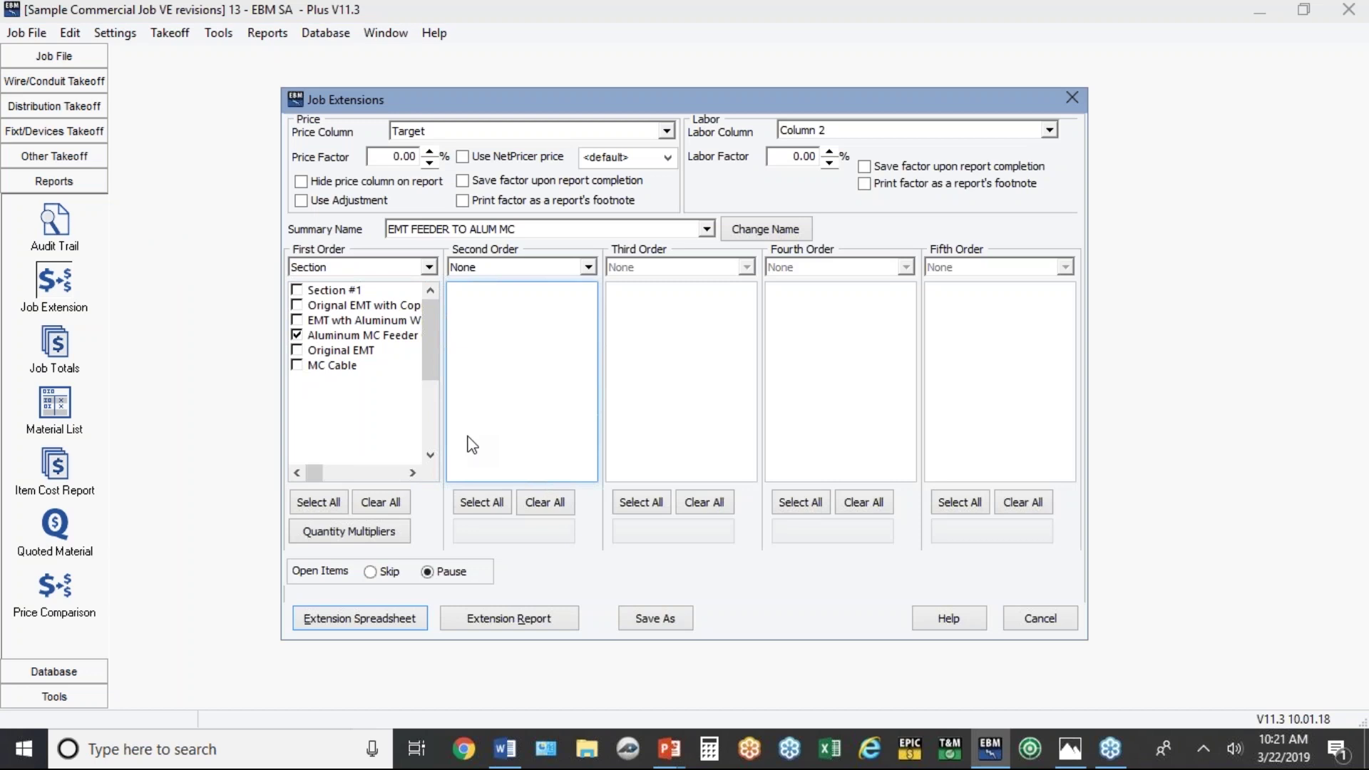
pyautogui.click(1071, 460)
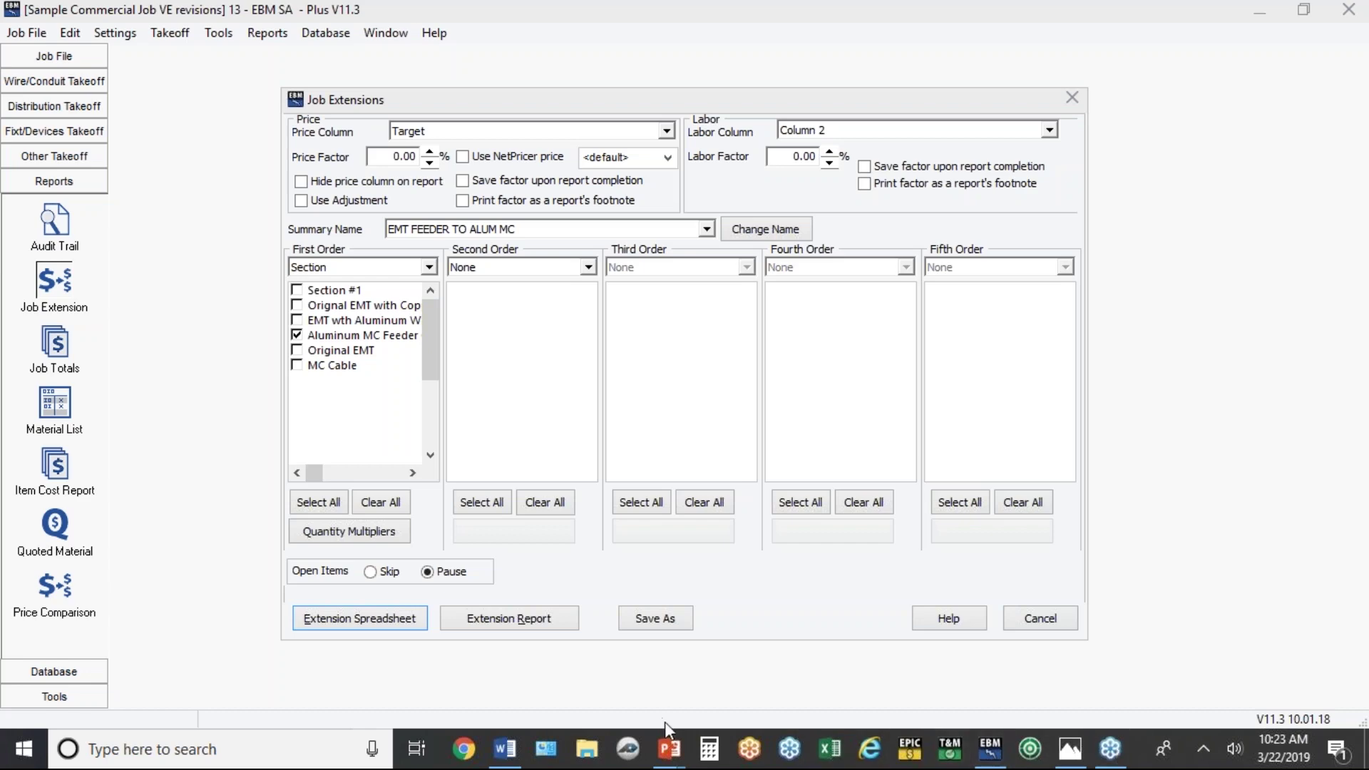
# Switch to the running PowerPoint slide show and advance from the value engineering examples to the closing thank-you slide.
pyautogui.moveTo(667, 734)
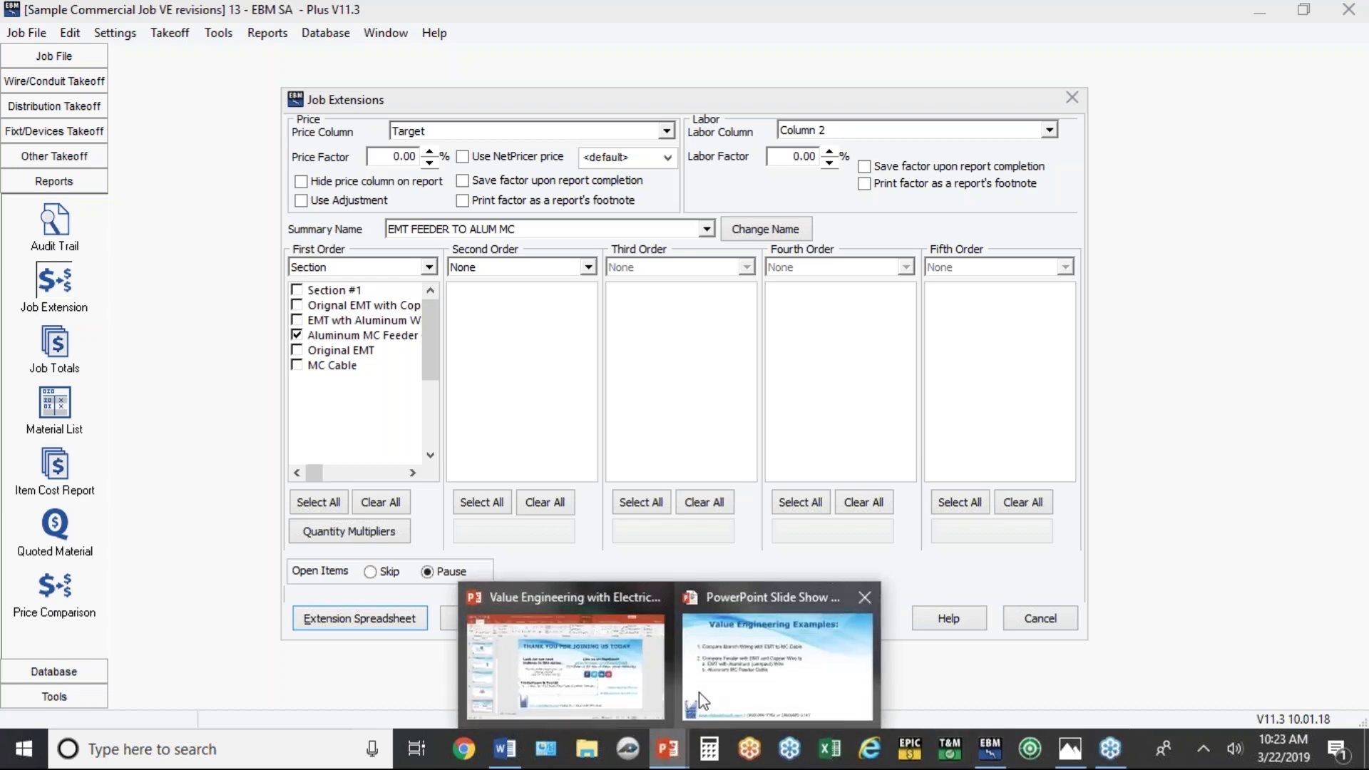
pyautogui.click(702, 700)
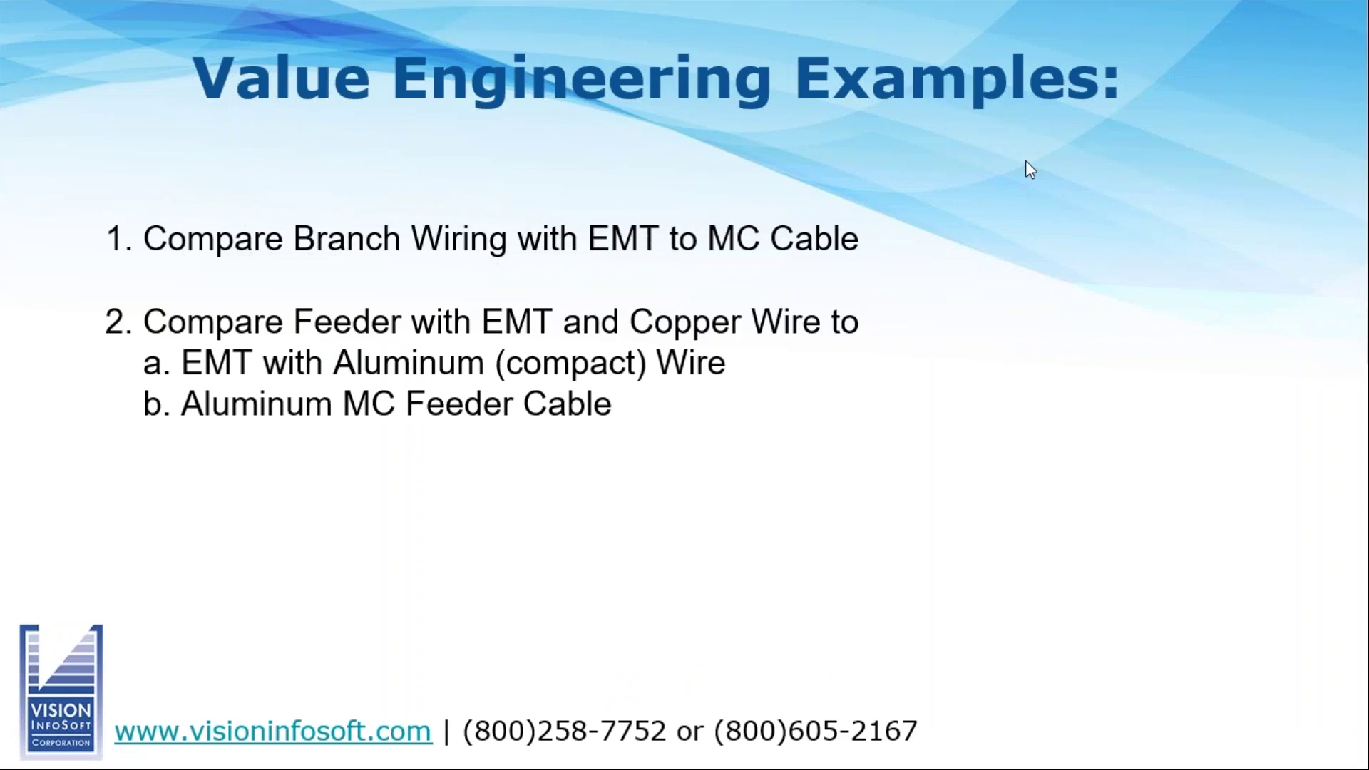
pyautogui.click(889, 181)
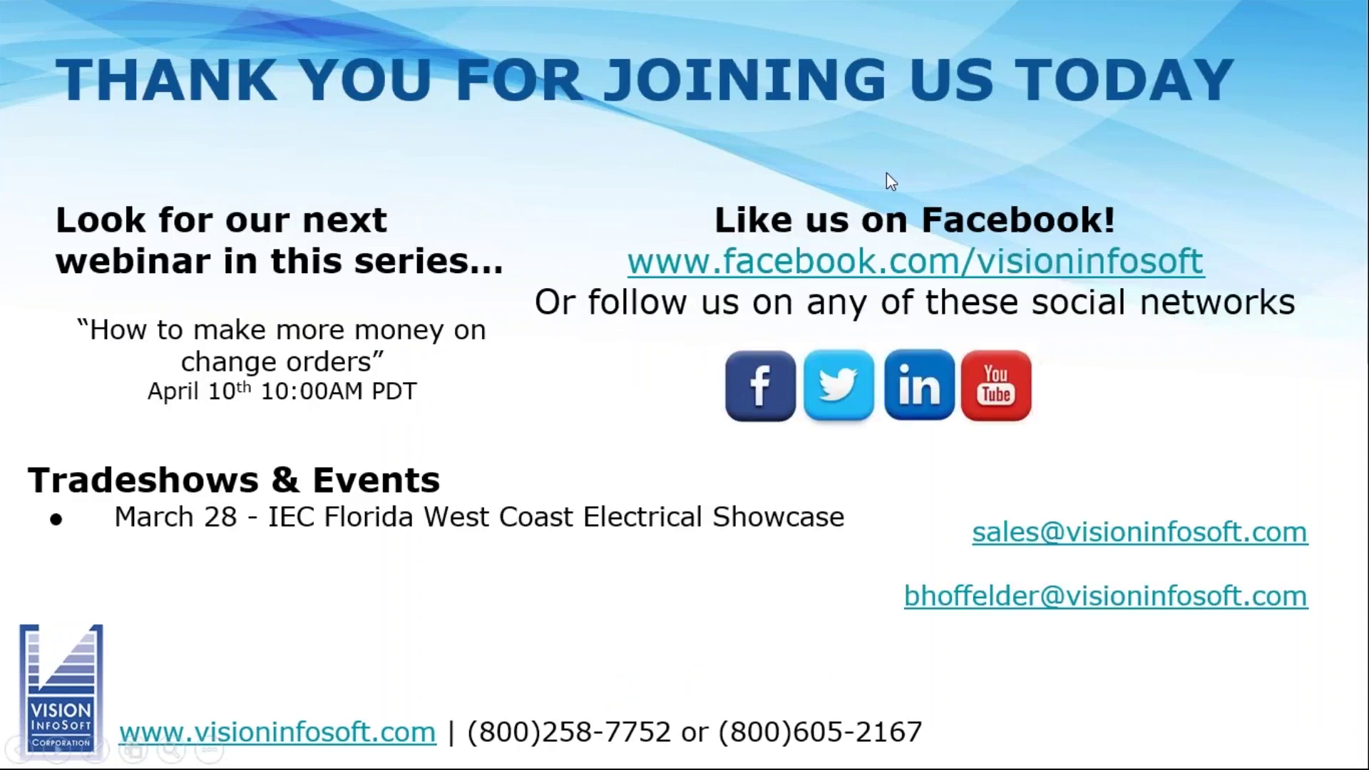